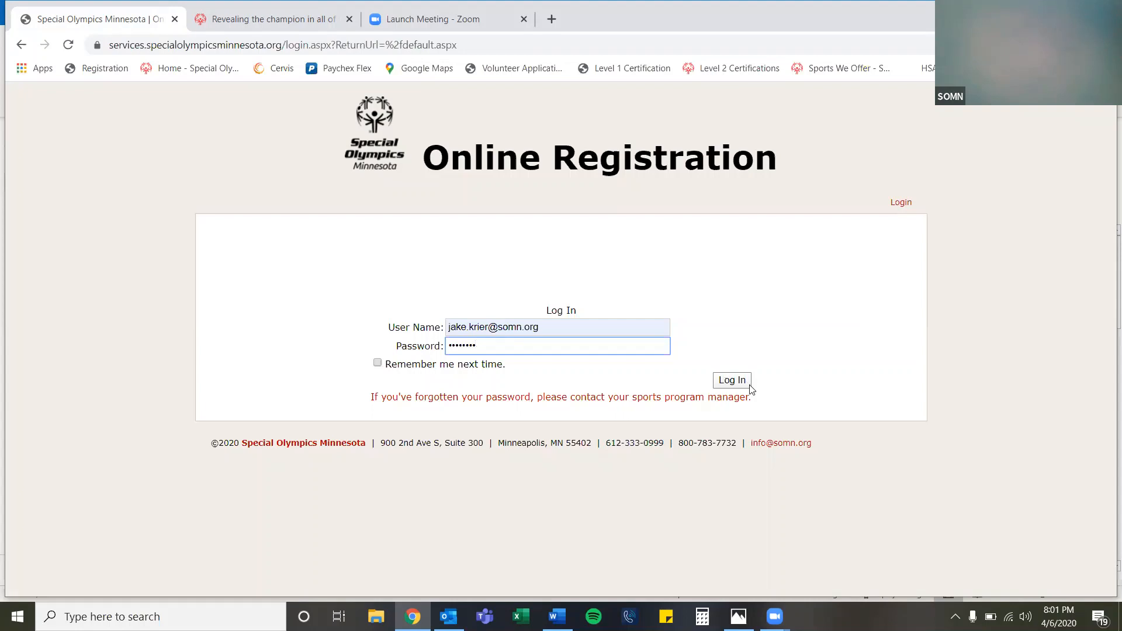
# Log in to the registration site and open the MN.00.TST: Test Delegation page with its competitions and rosters
pyautogui.click(734, 383)
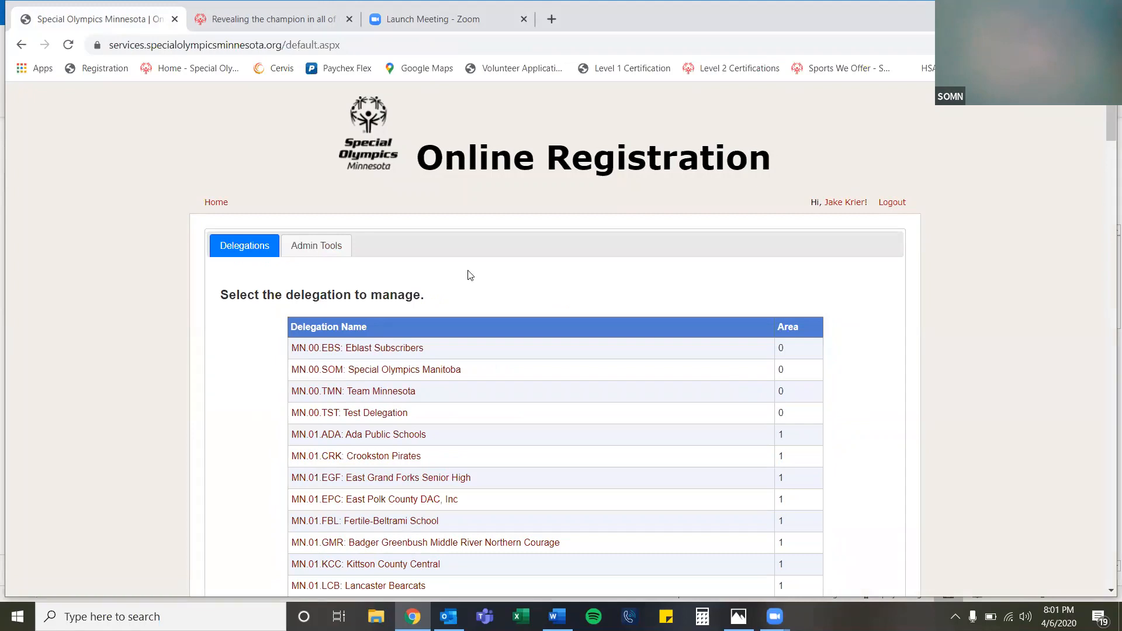
pyautogui.click(355, 413)
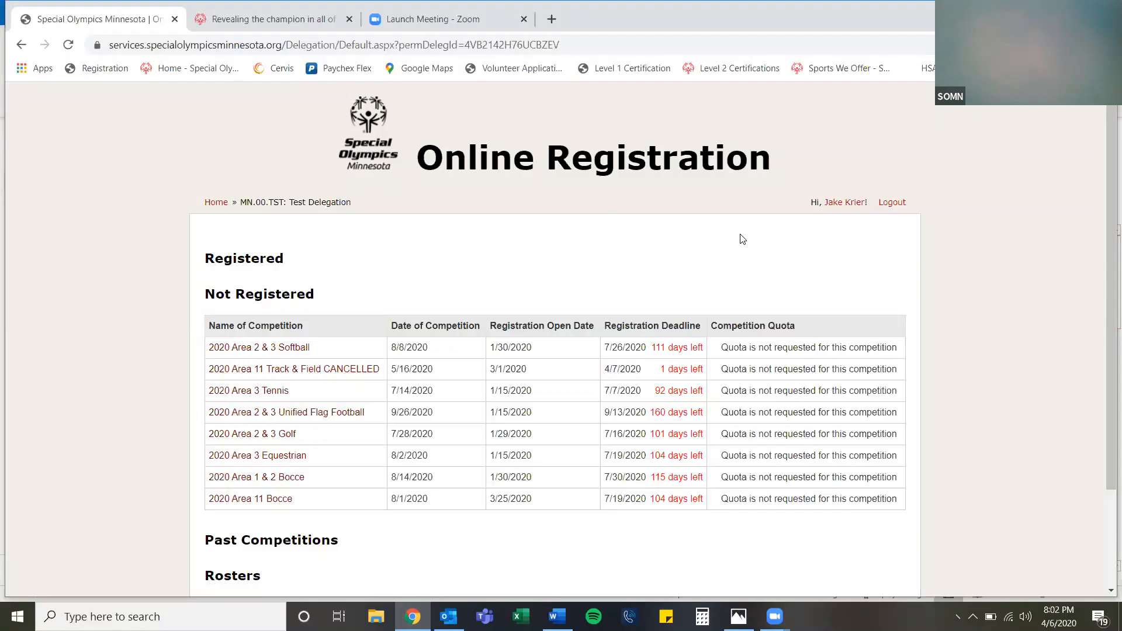
pyautogui.scroll(-2, 946, 286)
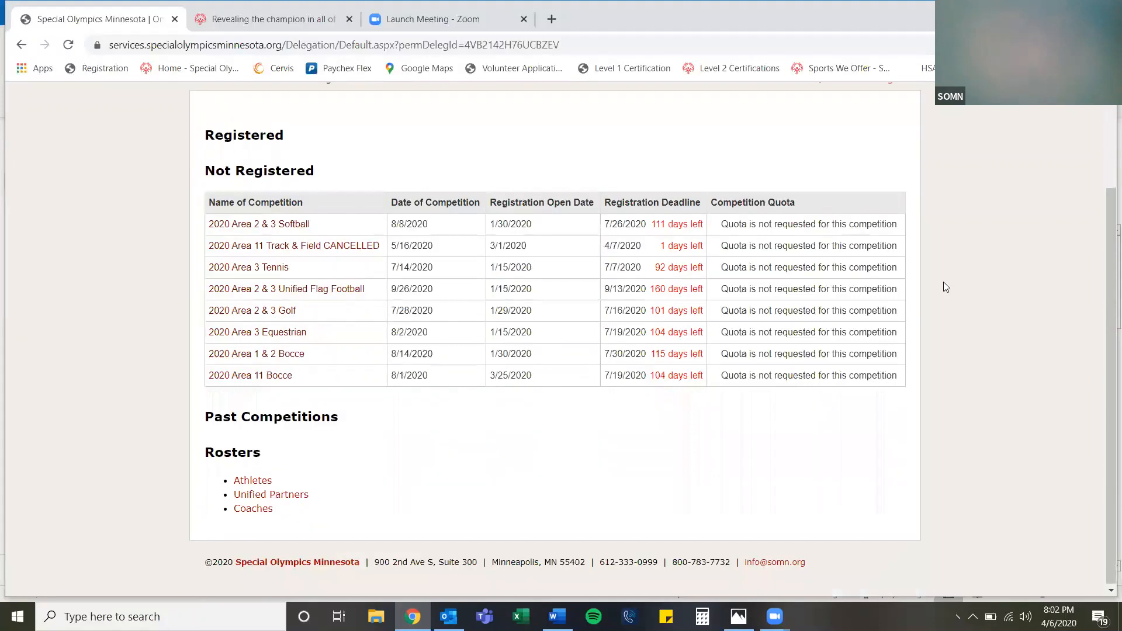
pyautogui.scroll(1, 946, 287)
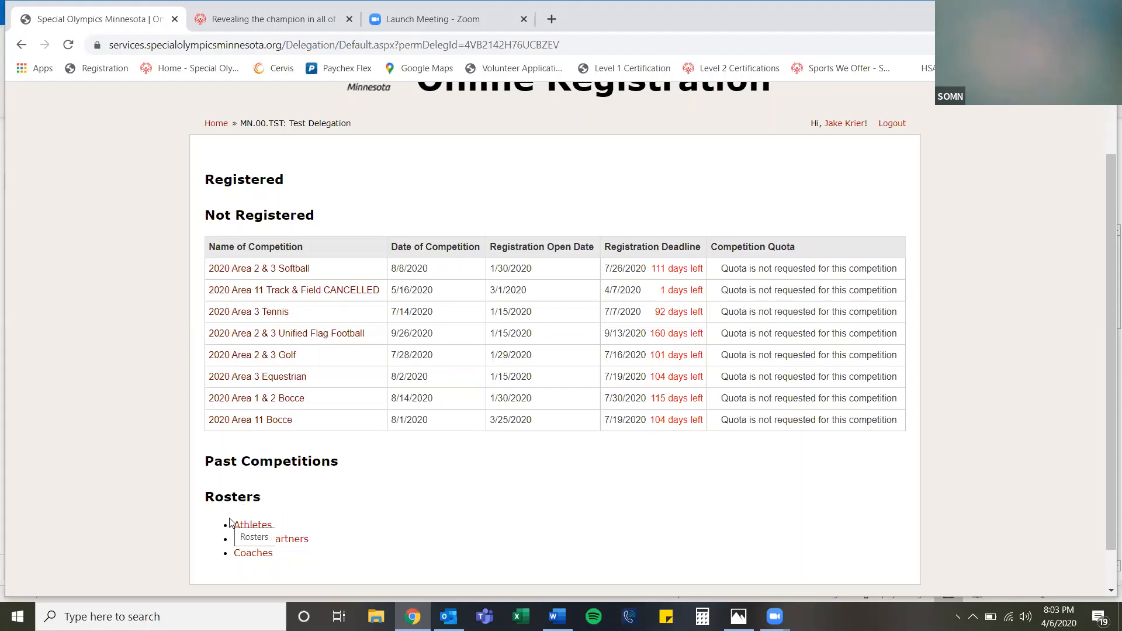
# Open the delegation's Athletes roster and inspect the form status of the first listed athlete
pyautogui.click(236, 524)
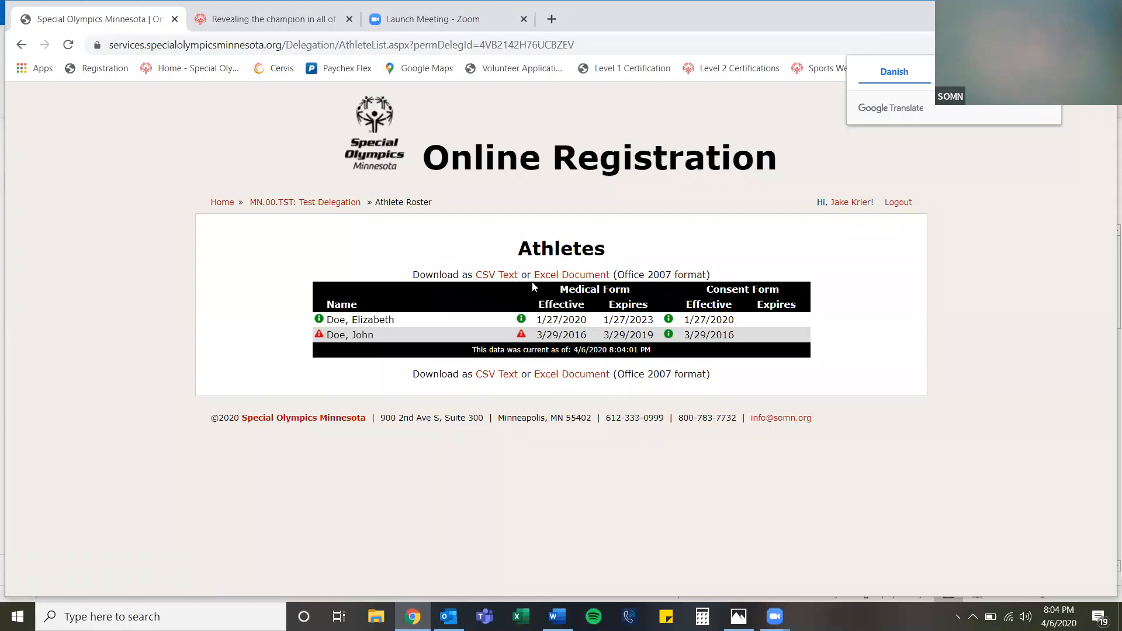
pyautogui.click(351, 204)
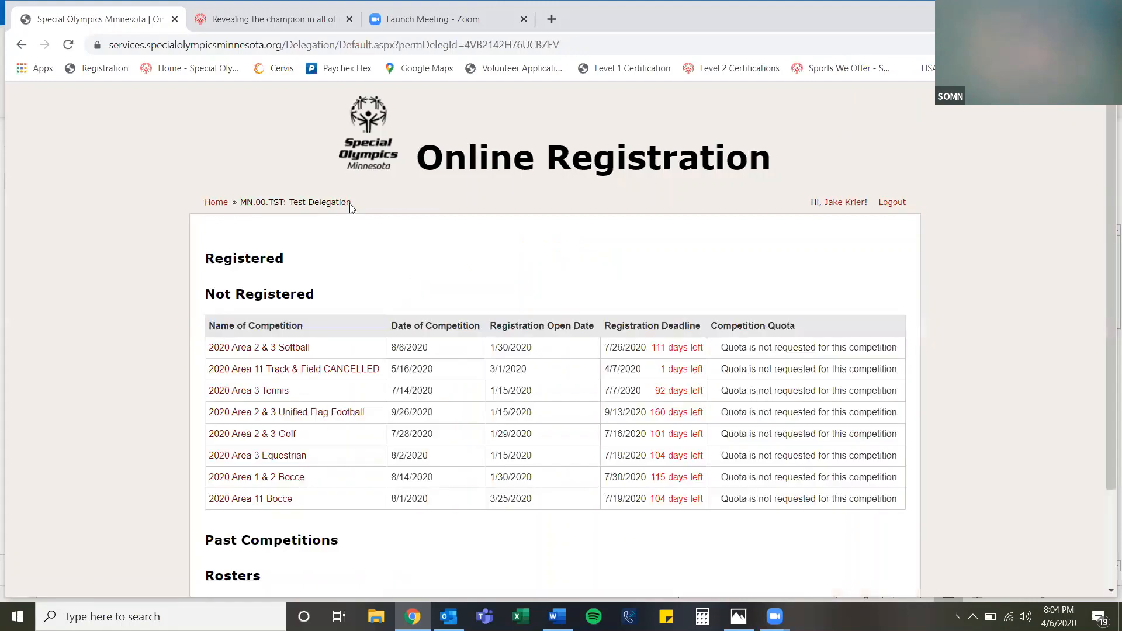
pyautogui.scroll(-1, 189, 278)
pyautogui.scroll(-2, 189, 278)
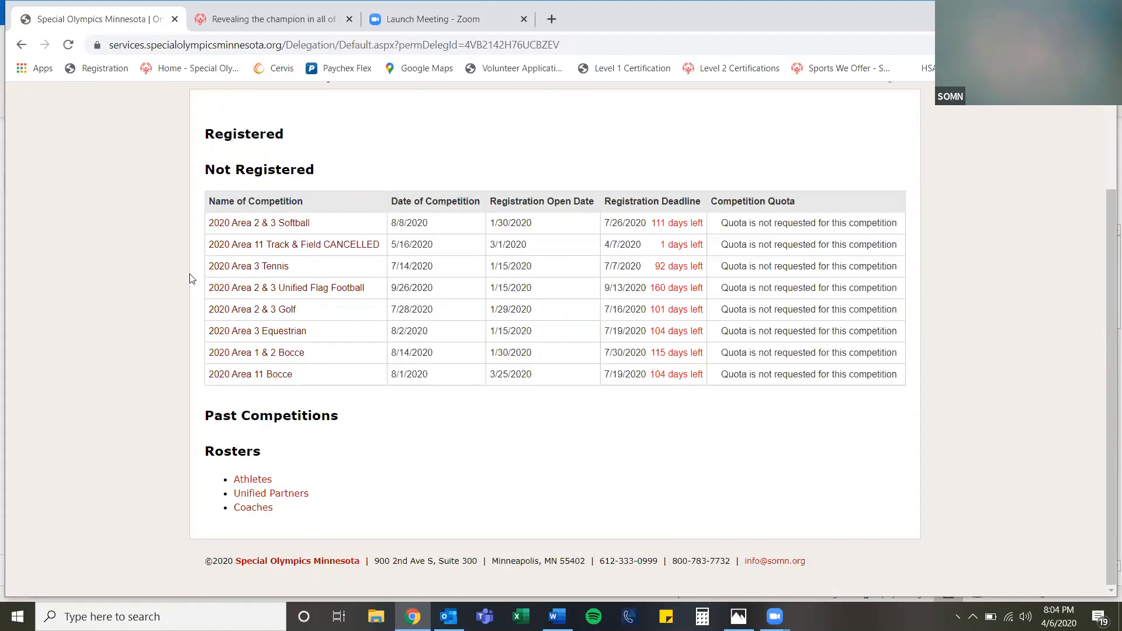
pyautogui.click(263, 483)
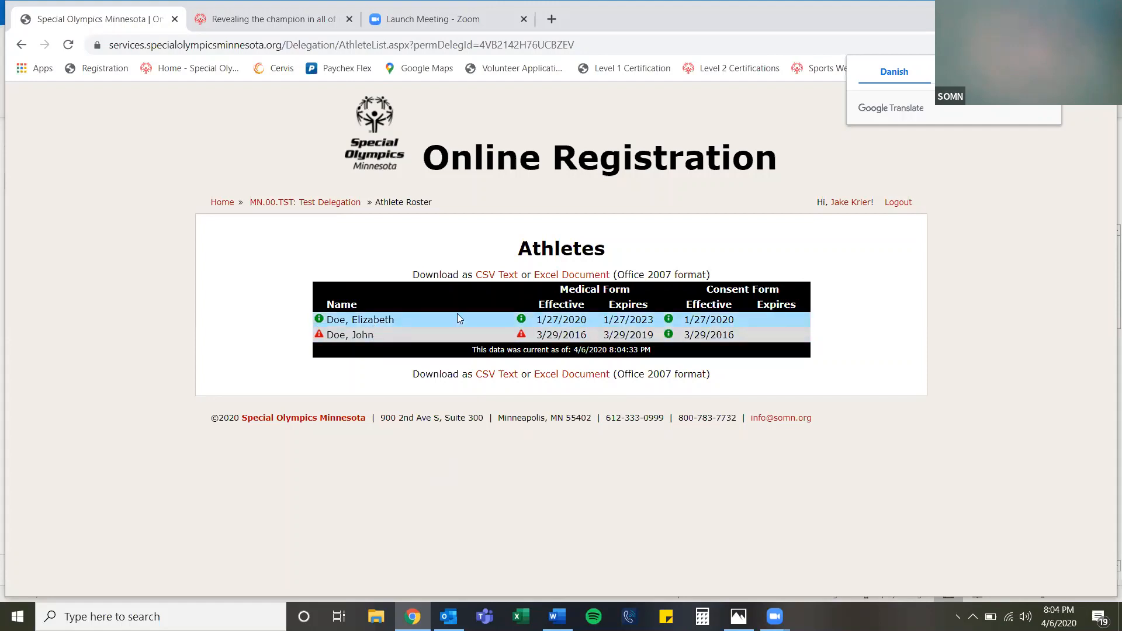
pyautogui.click(317, 319)
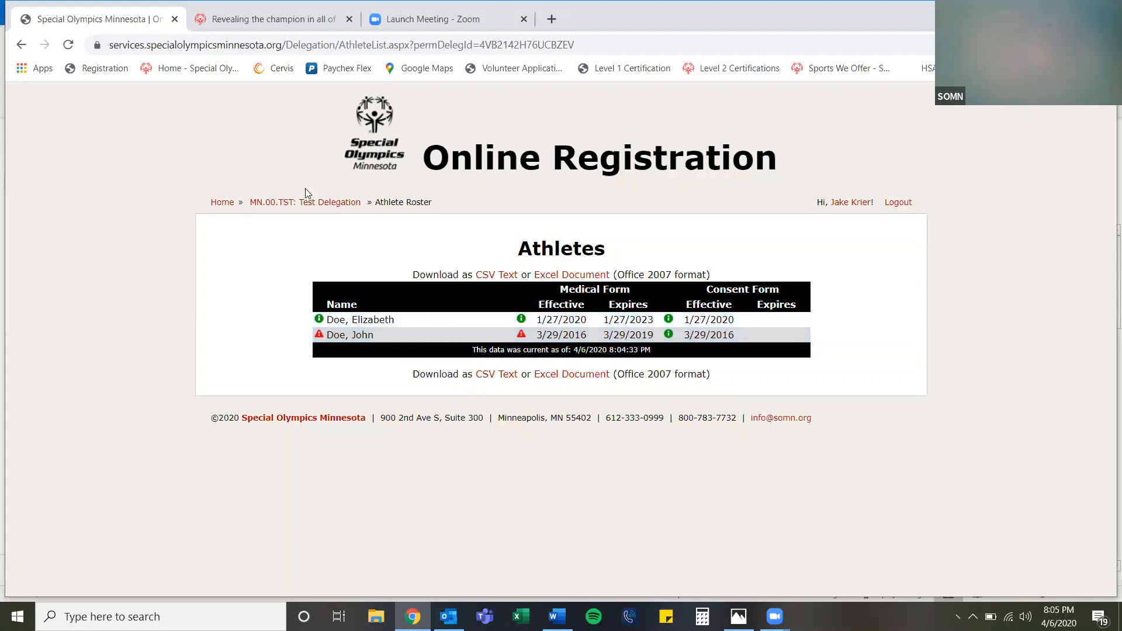
# Return to the Test Delegation page and open its Coaches roster
pyautogui.click(306, 203)
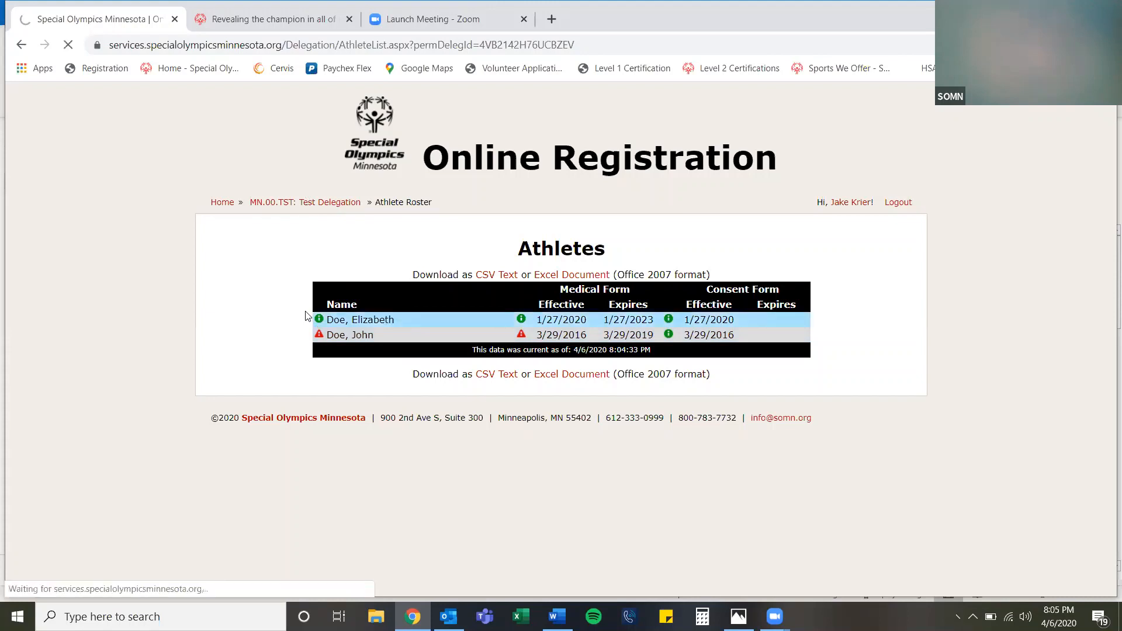
pyautogui.scroll(-3, 305, 311)
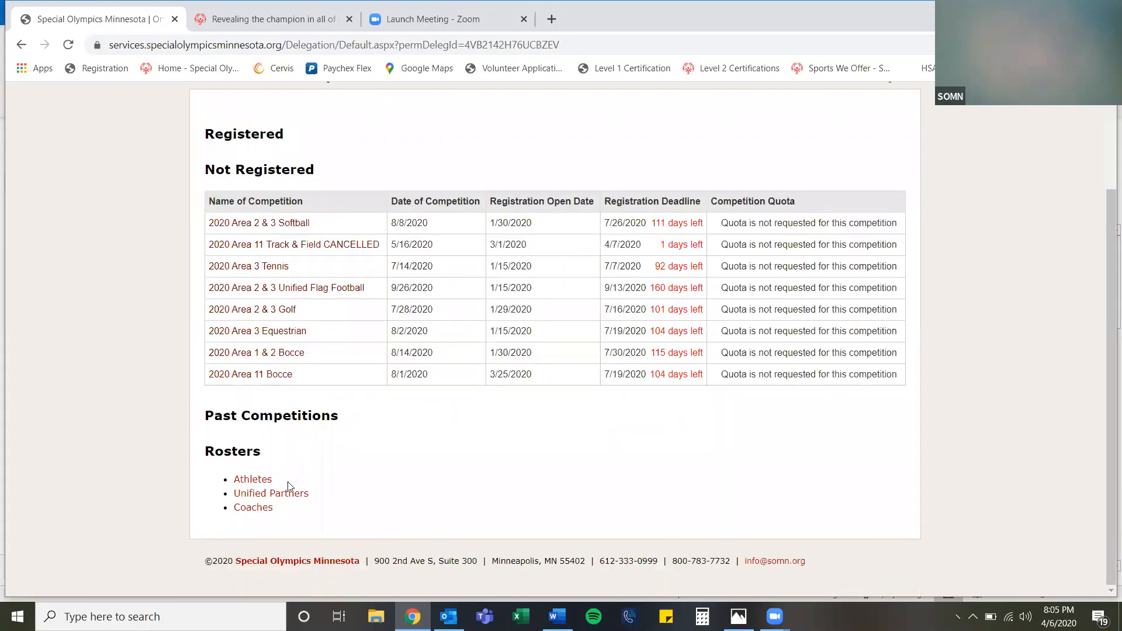
pyautogui.click(268, 508)
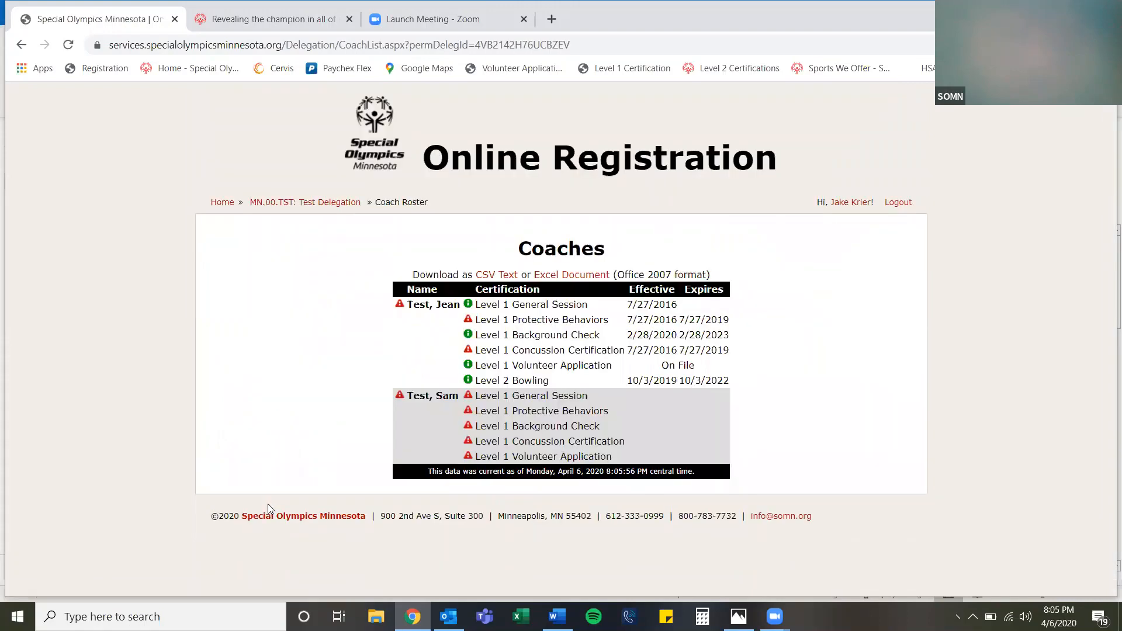
# Open the delegation's Unified Partners roster and examine each partner's Level 1 certification statuses and dates
pyautogui.click(327, 205)
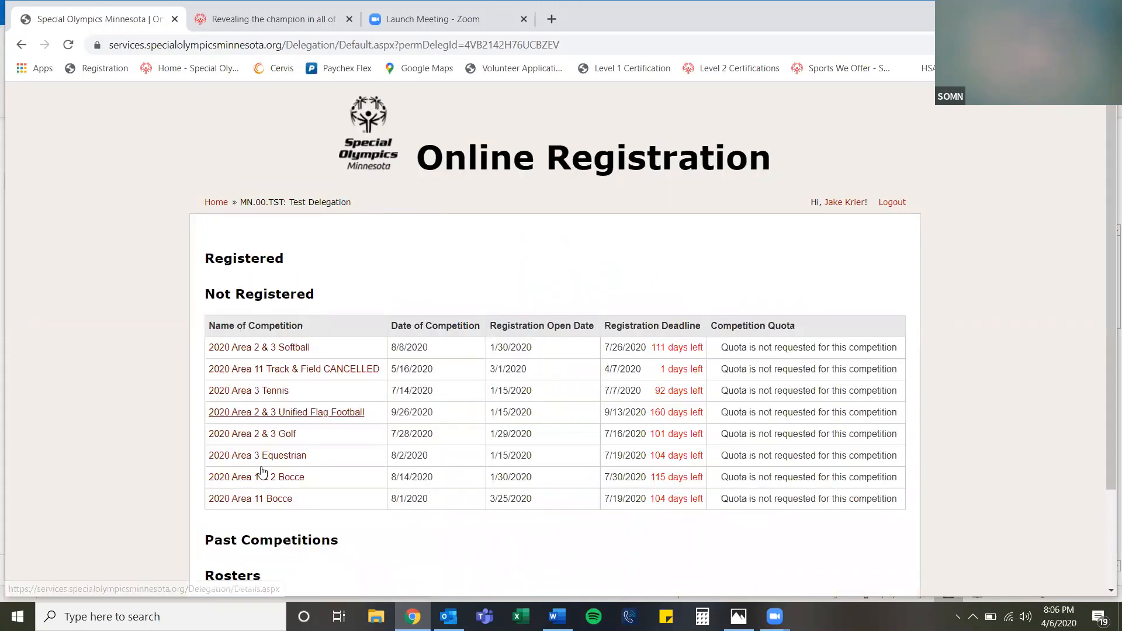
pyautogui.scroll(-3, 260, 526)
pyautogui.click(251, 496)
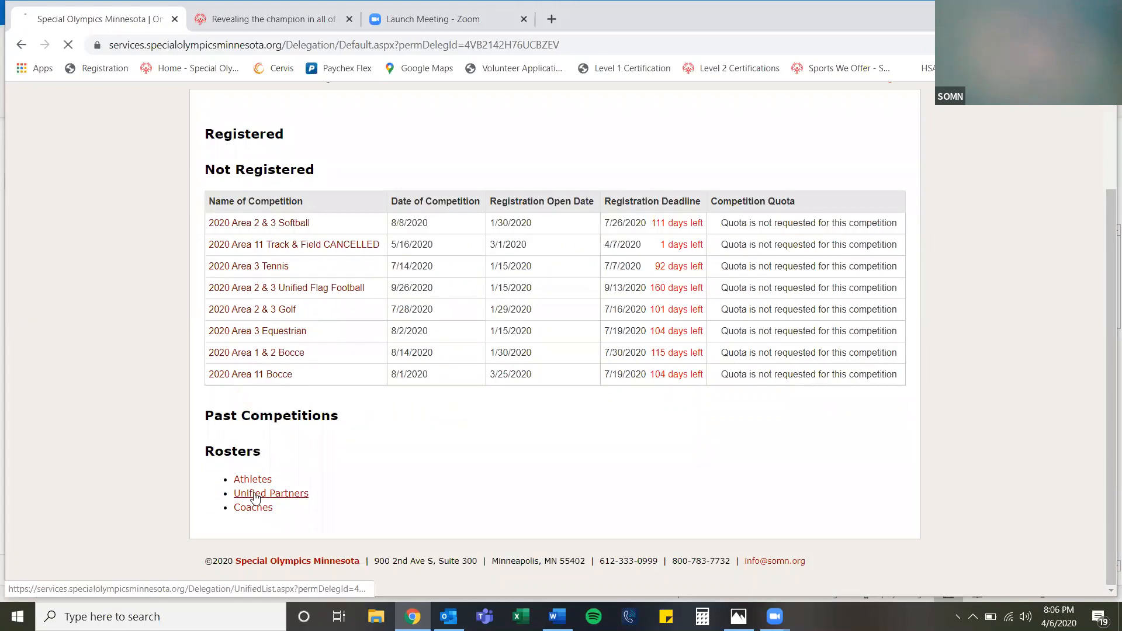
pyautogui.scroll(-3, 327, 307)
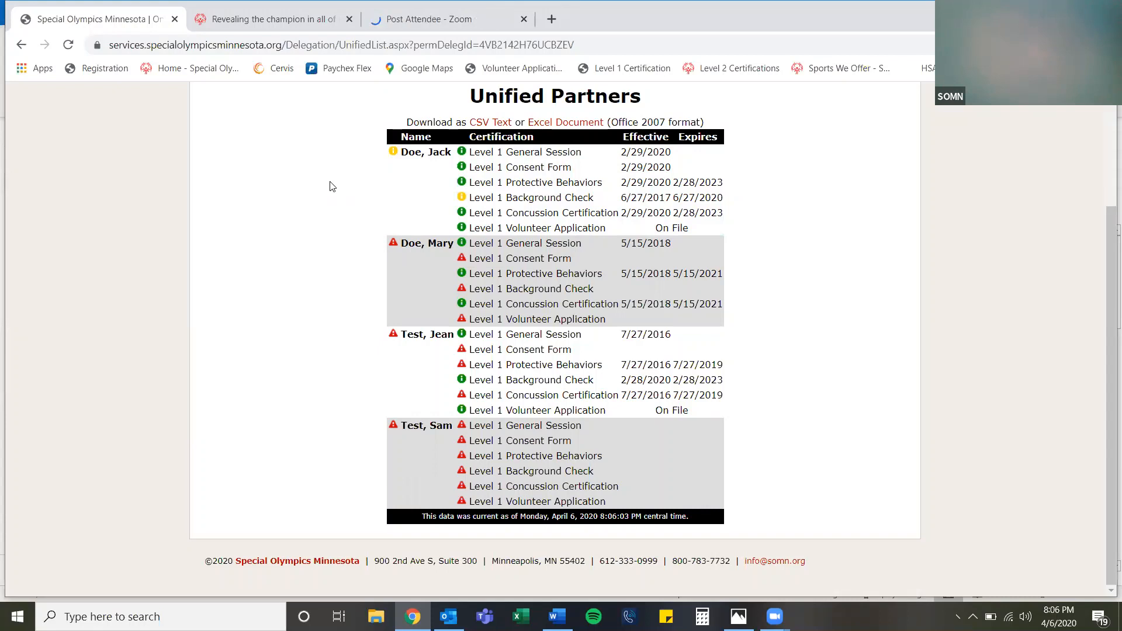
pyautogui.moveTo(421, 206); pyautogui.dragTo(714, 208)
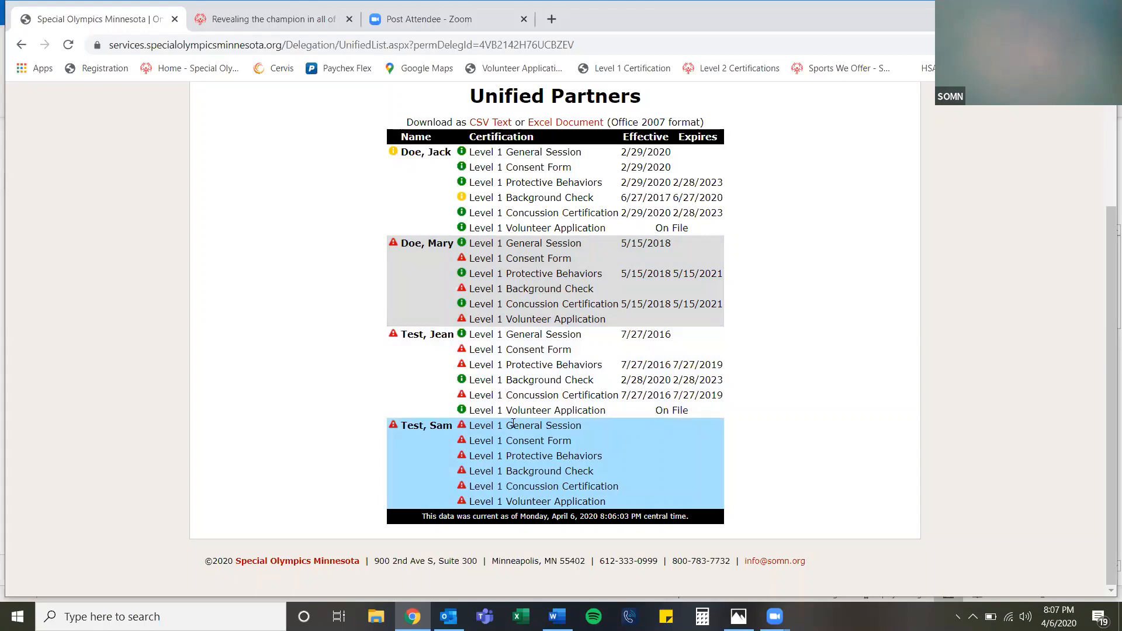
pyautogui.scroll(3, 513, 423)
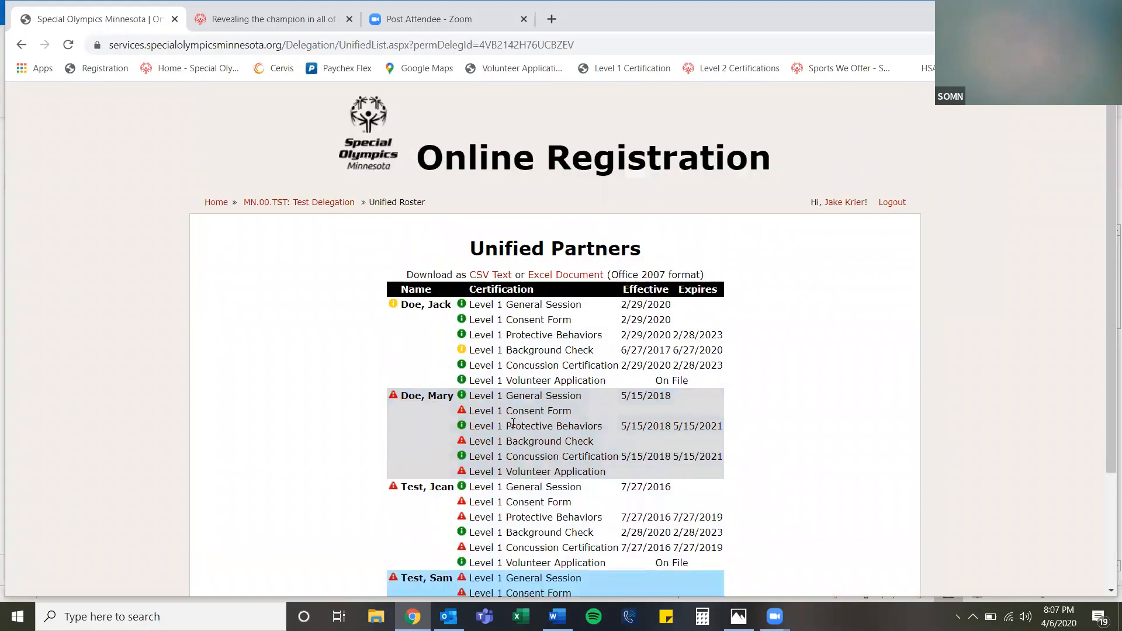
# Go back from the Unified Partners roster to the delegation and review the coaches' certifications in the Coaches roster
pyautogui.click(330, 204)
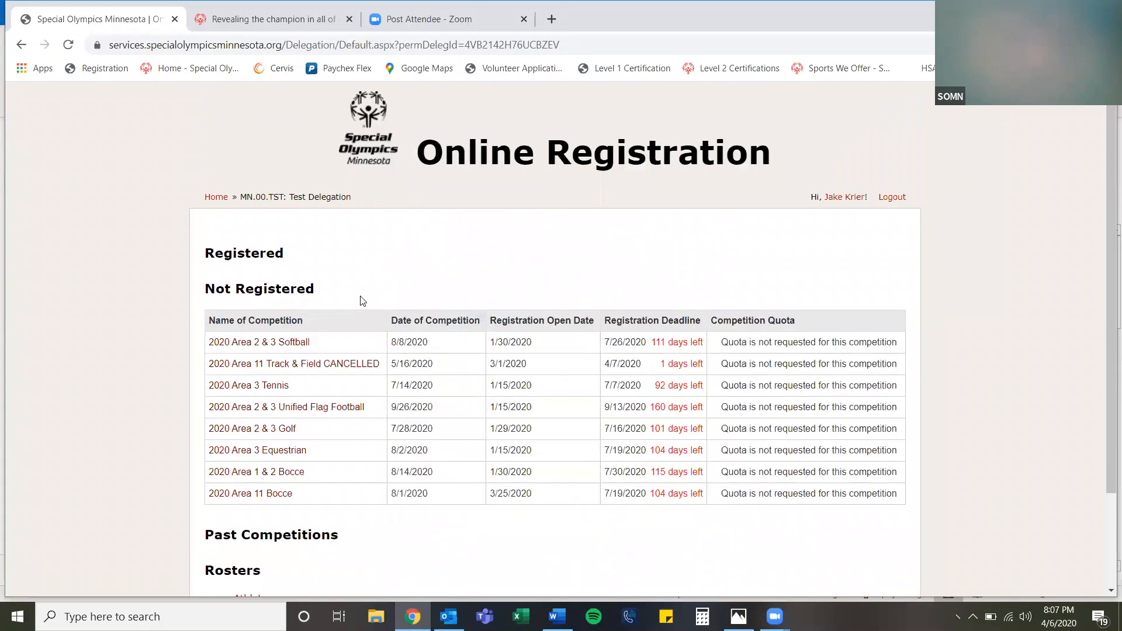
pyautogui.scroll(-2, 361, 299)
pyautogui.click(253, 508)
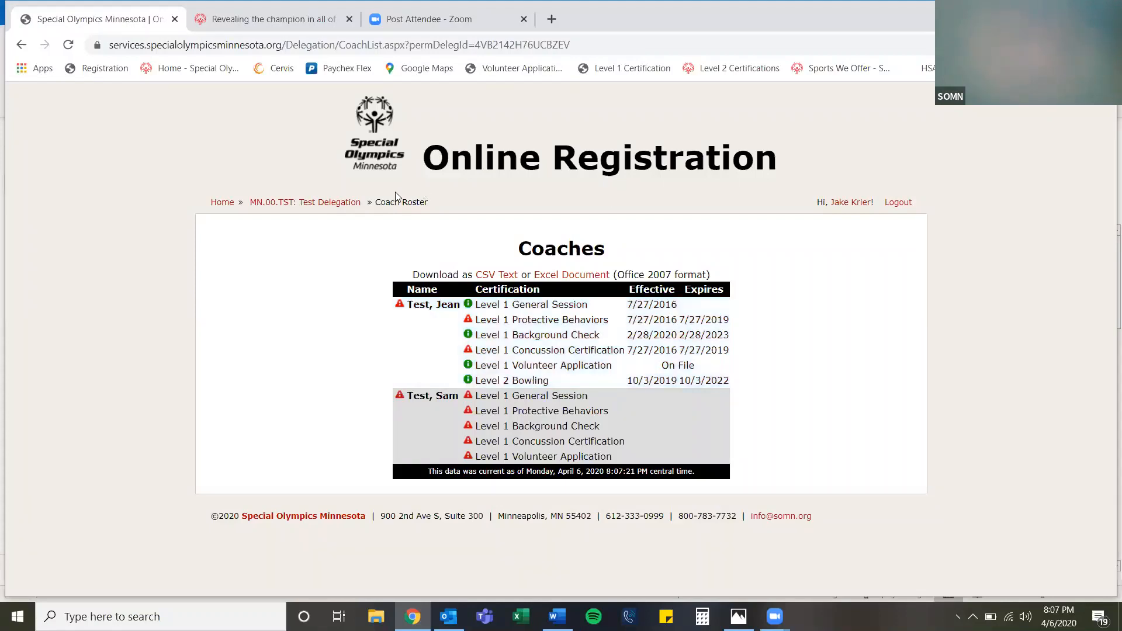
# Register the Test Delegation for the 2020 Area 11 Track & Field CANCELLED competition with a blank registration sheet
pyautogui.click(337, 203)
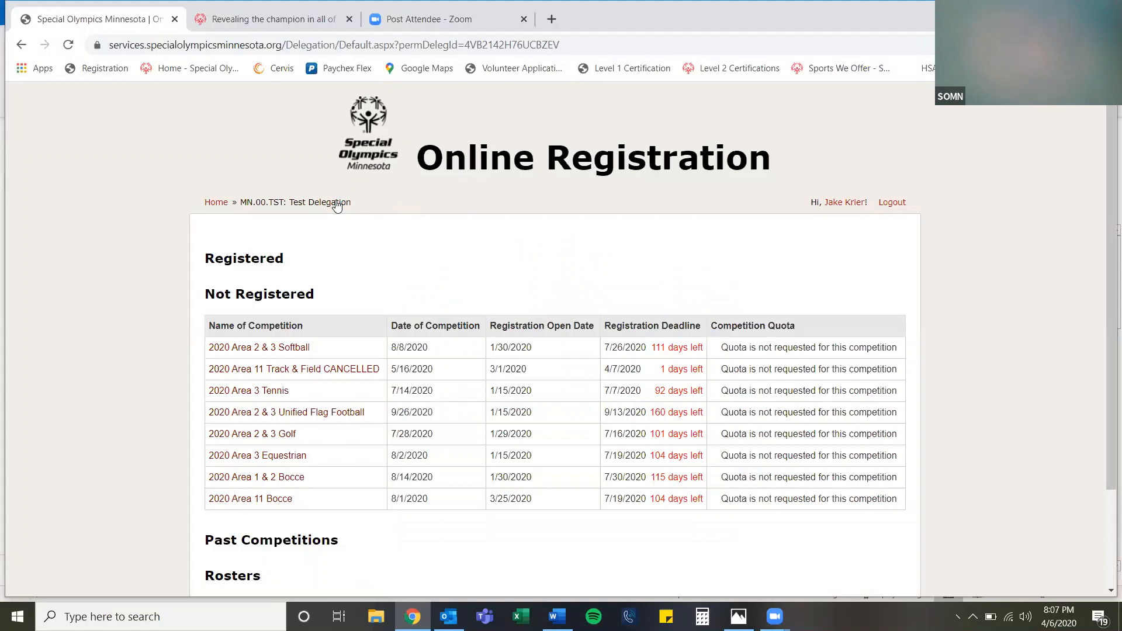
pyautogui.scroll(-2, 338, 205)
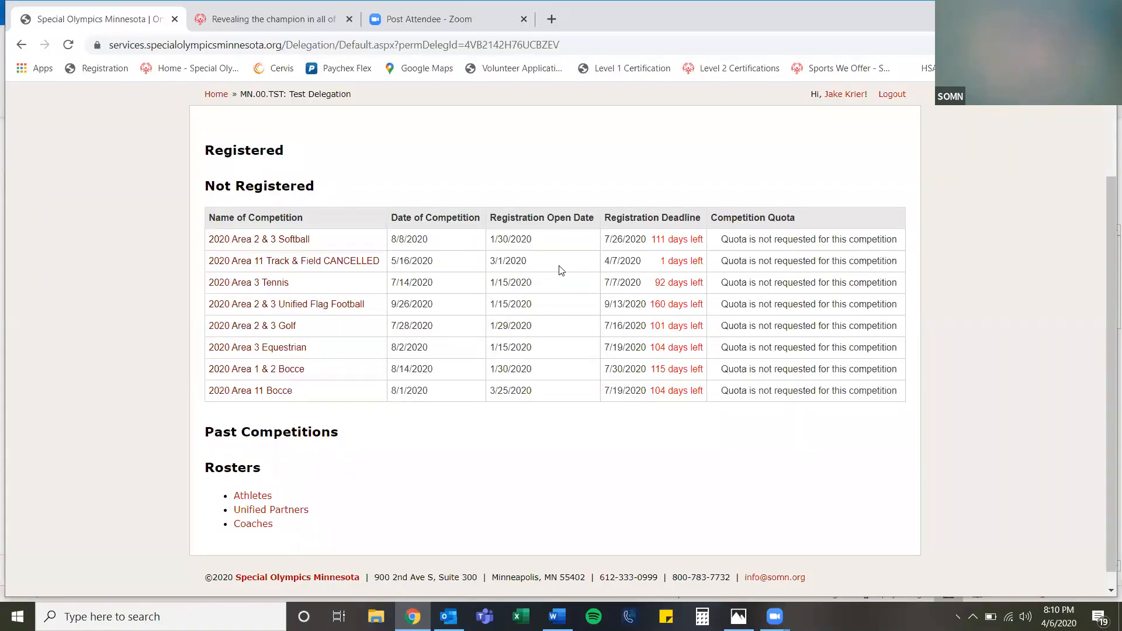
pyautogui.click(333, 262)
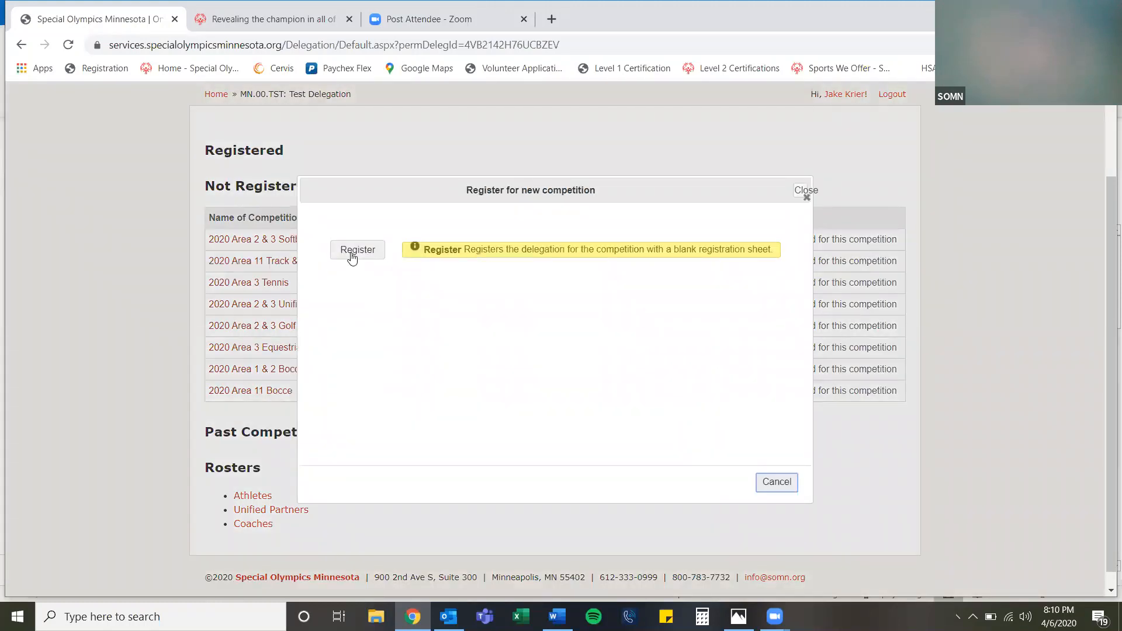
pyautogui.click(352, 254)
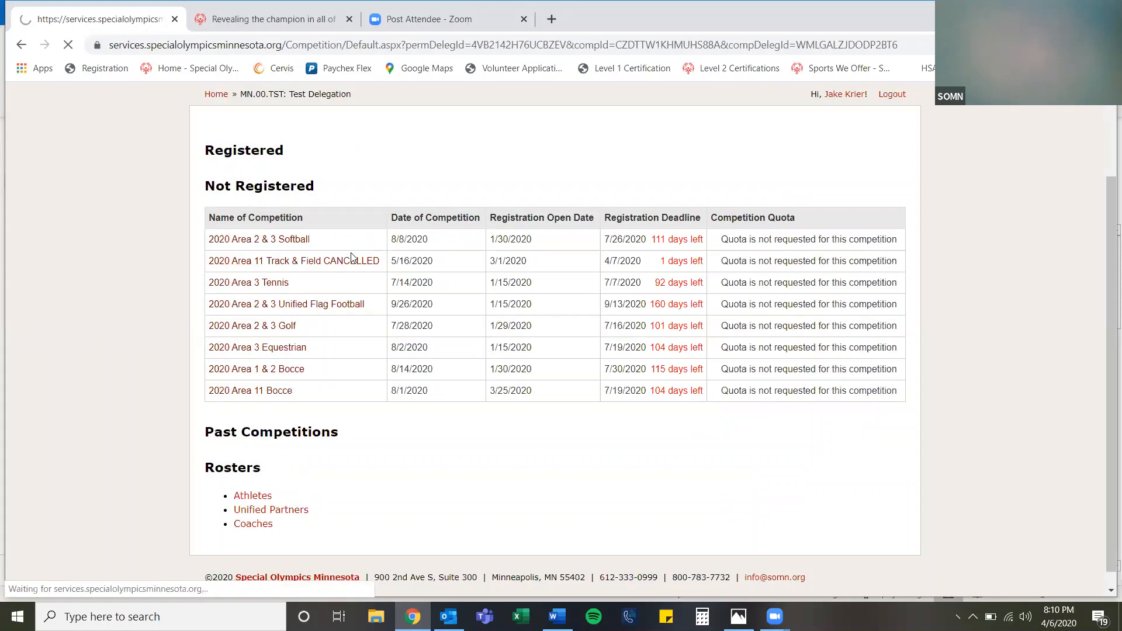
# Bring up the list of athletes to add and check the certification information of the athlete flagged with a red warning
pyautogui.scroll(-1, 154, 243)
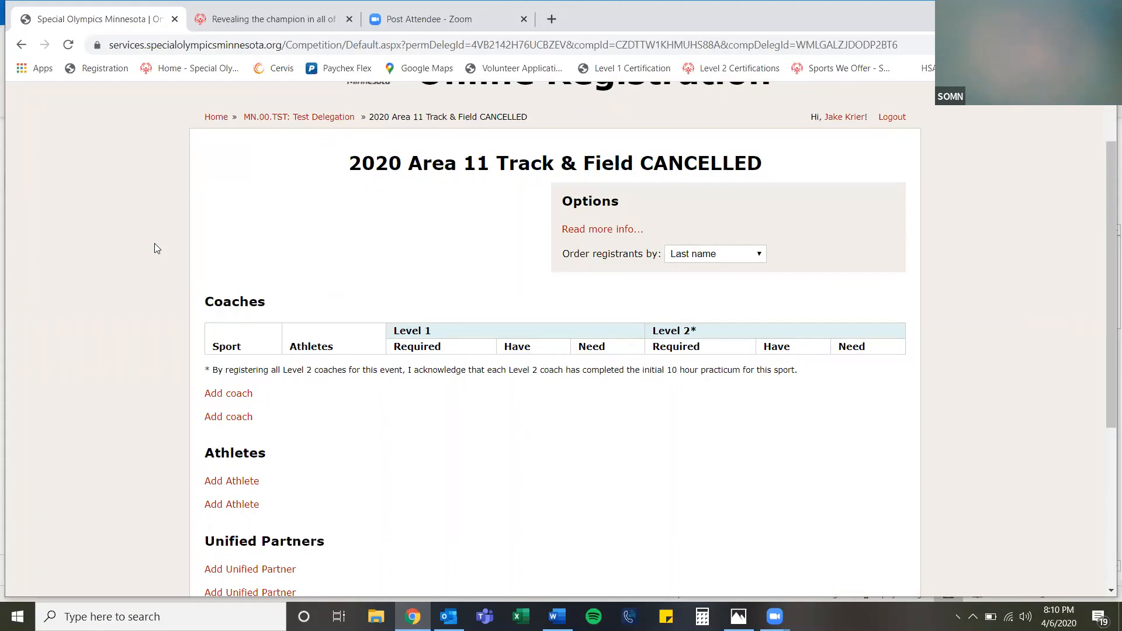
pyautogui.scroll(-1, 154, 243)
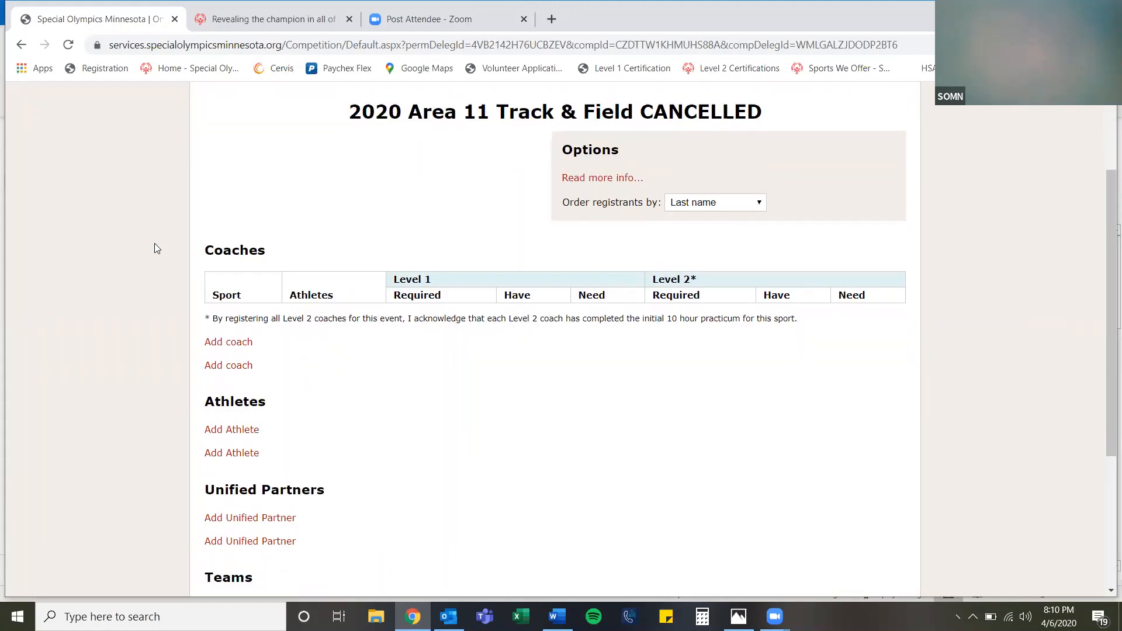
pyautogui.scroll(-1, 198, 213)
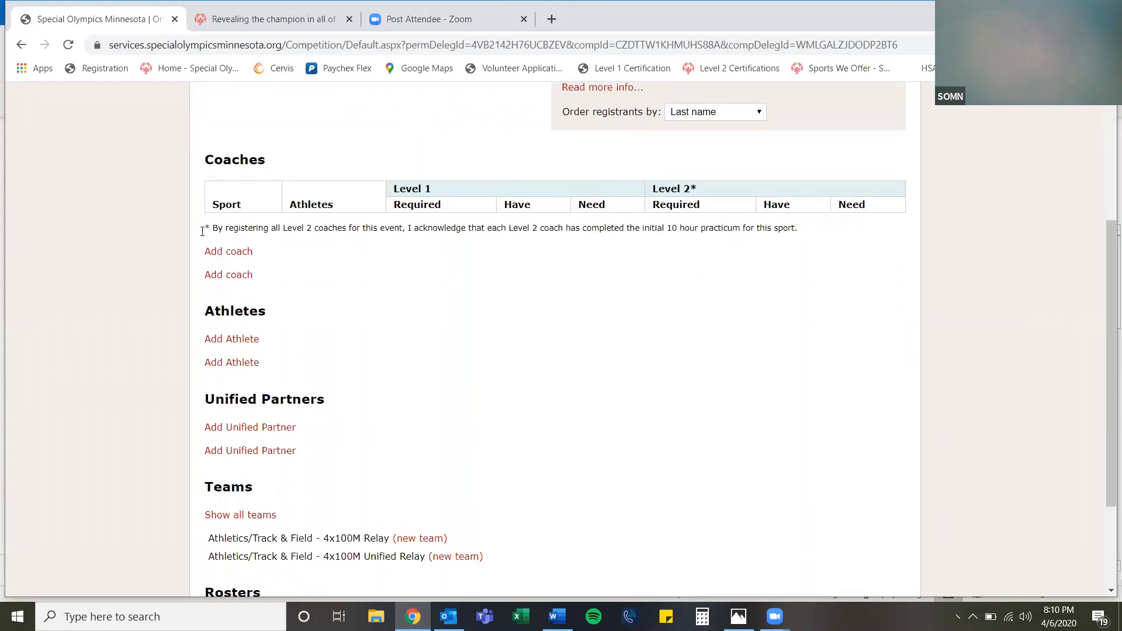
pyautogui.scroll(-2, 203, 435)
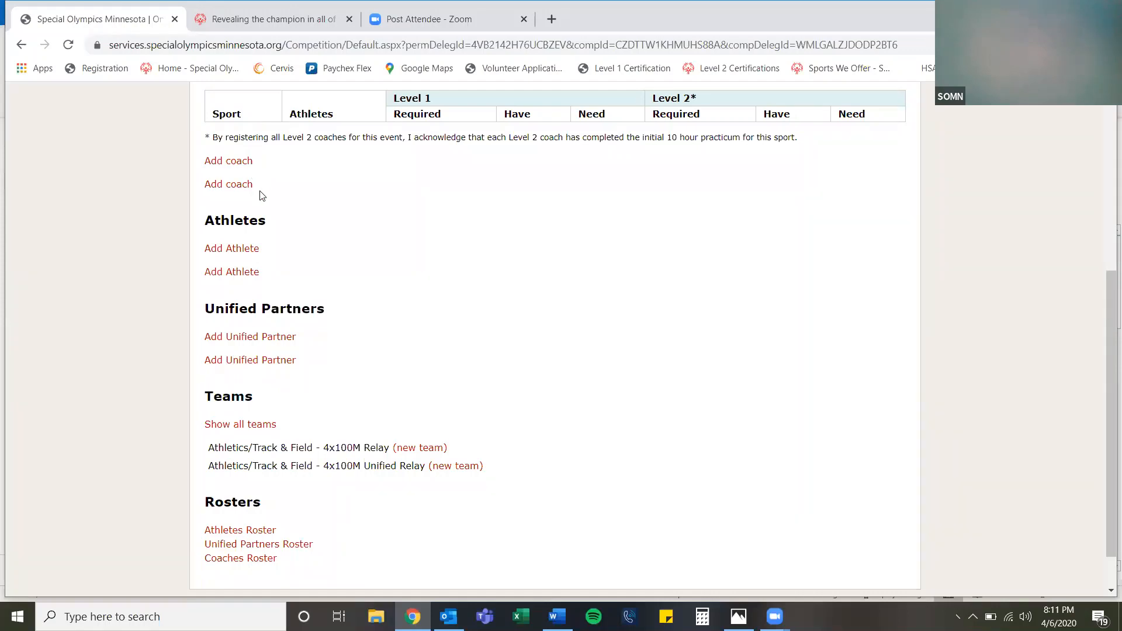
pyautogui.click(246, 252)
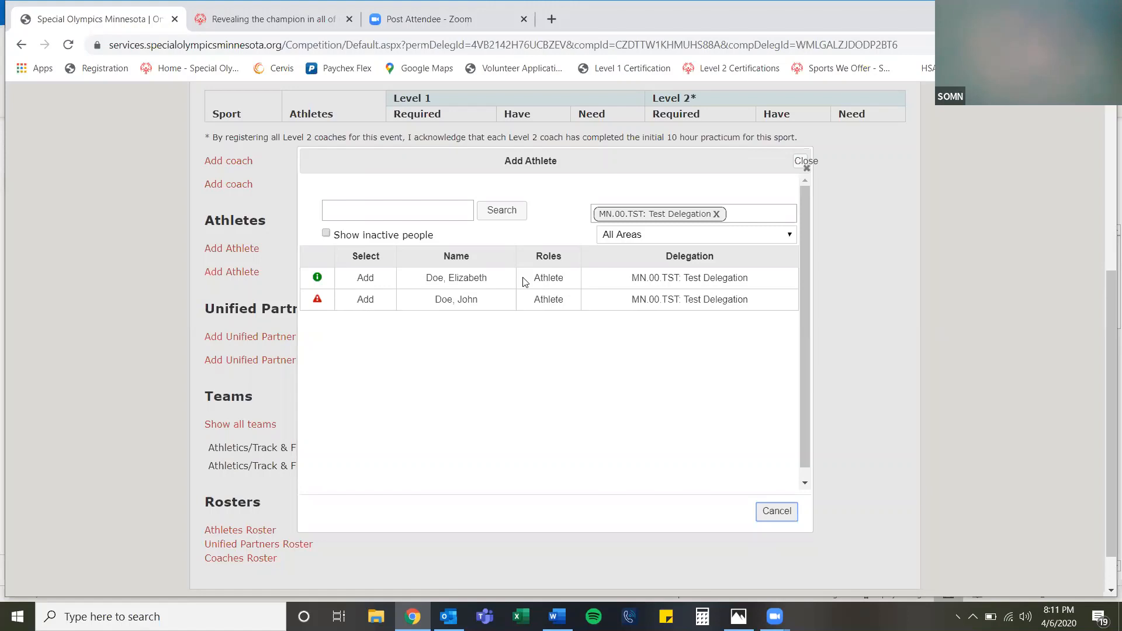
pyautogui.click(317, 298)
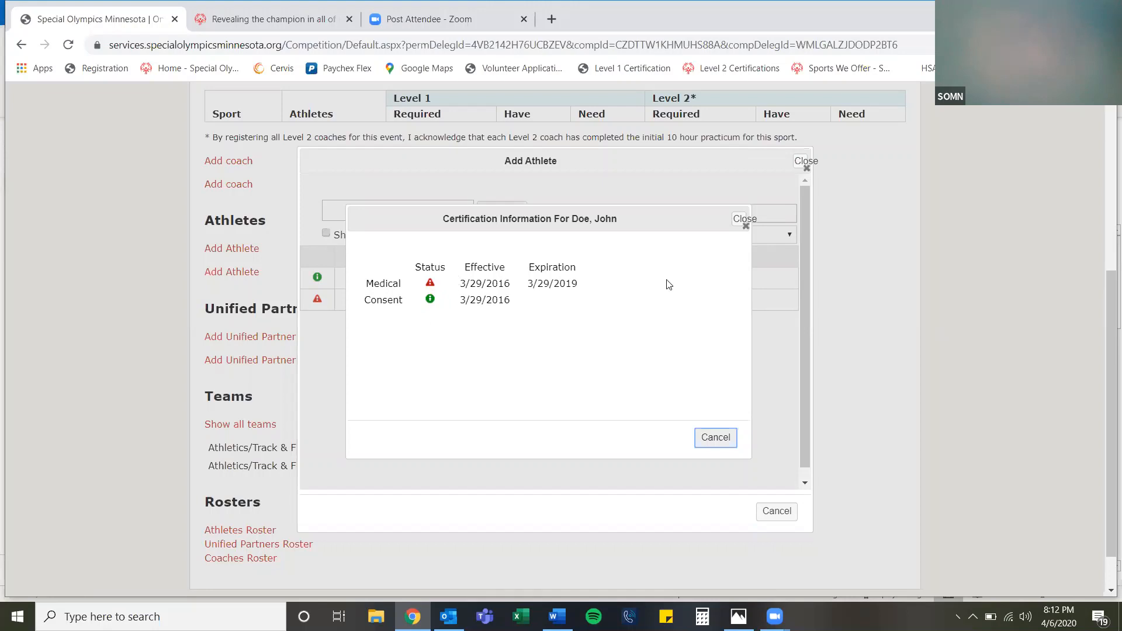
pyautogui.click(706, 439)
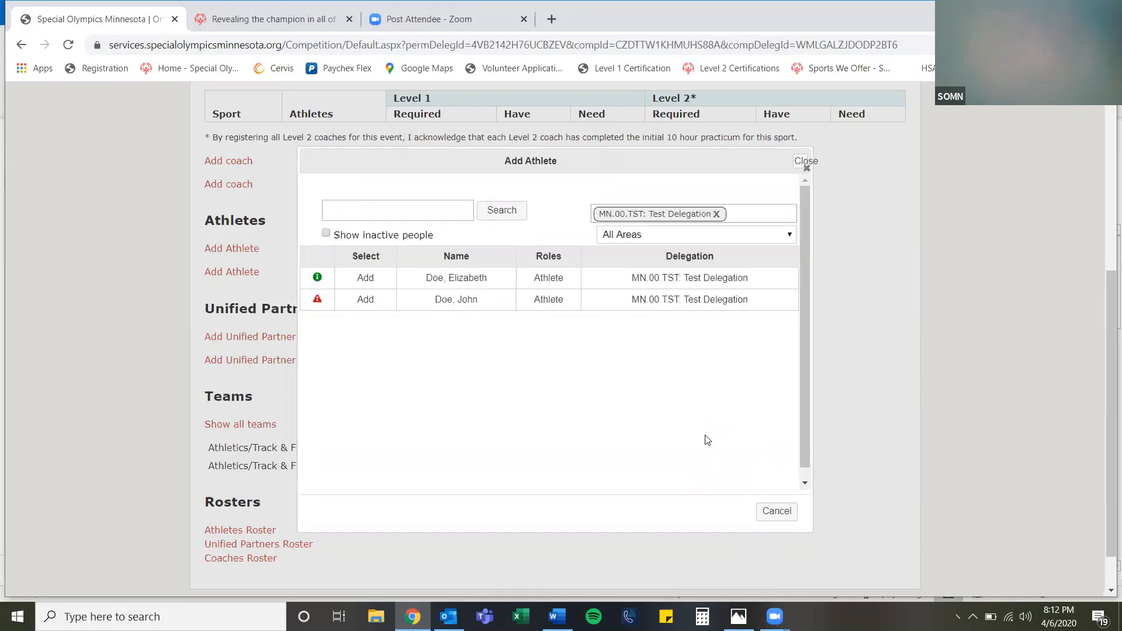
# Add the athlete with the green status to the competition and save the registration with Outside Lane assistance
pyautogui.click(365, 278)
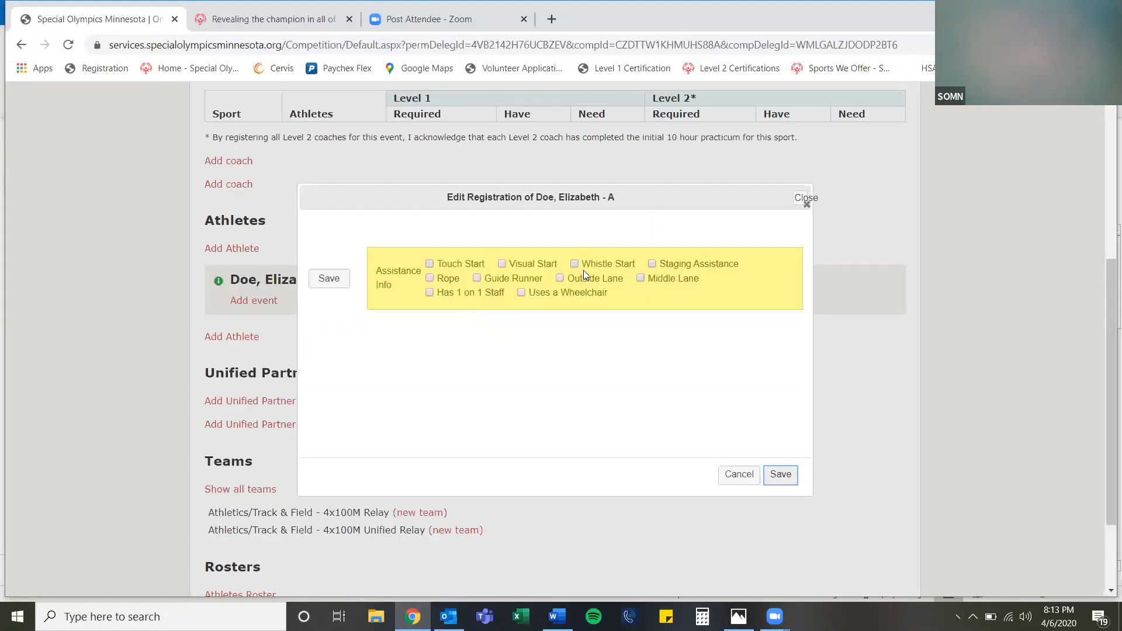
pyautogui.click(560, 279)
pyautogui.click(770, 477)
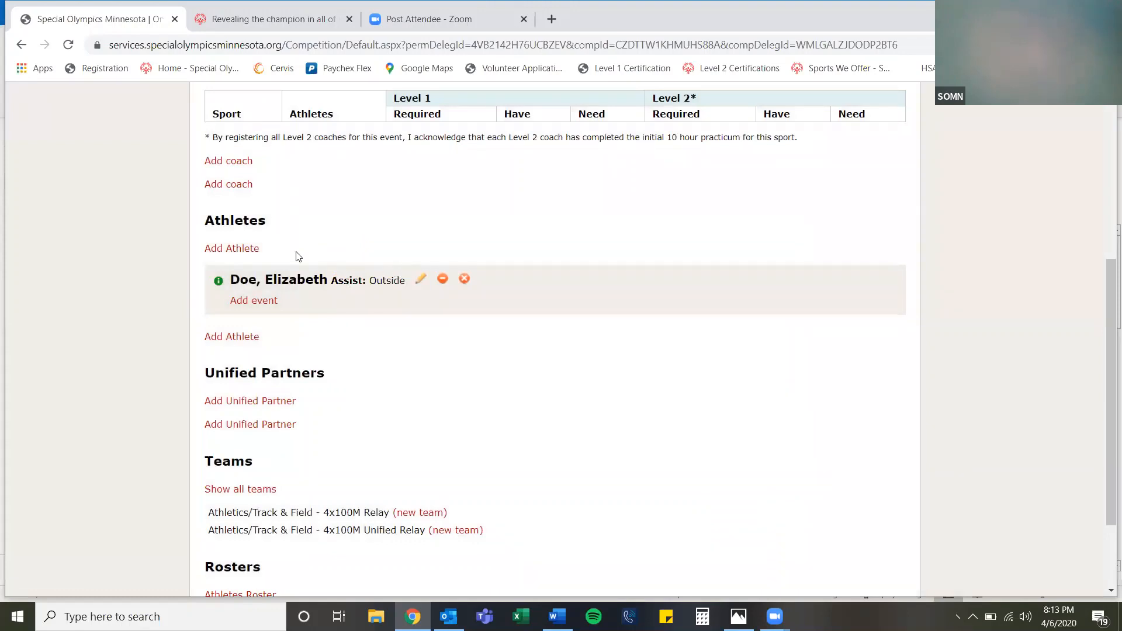
# Add the remaining athlete with the red warning to the competition and save the registration without any assistance options
pyautogui.click(250, 337)
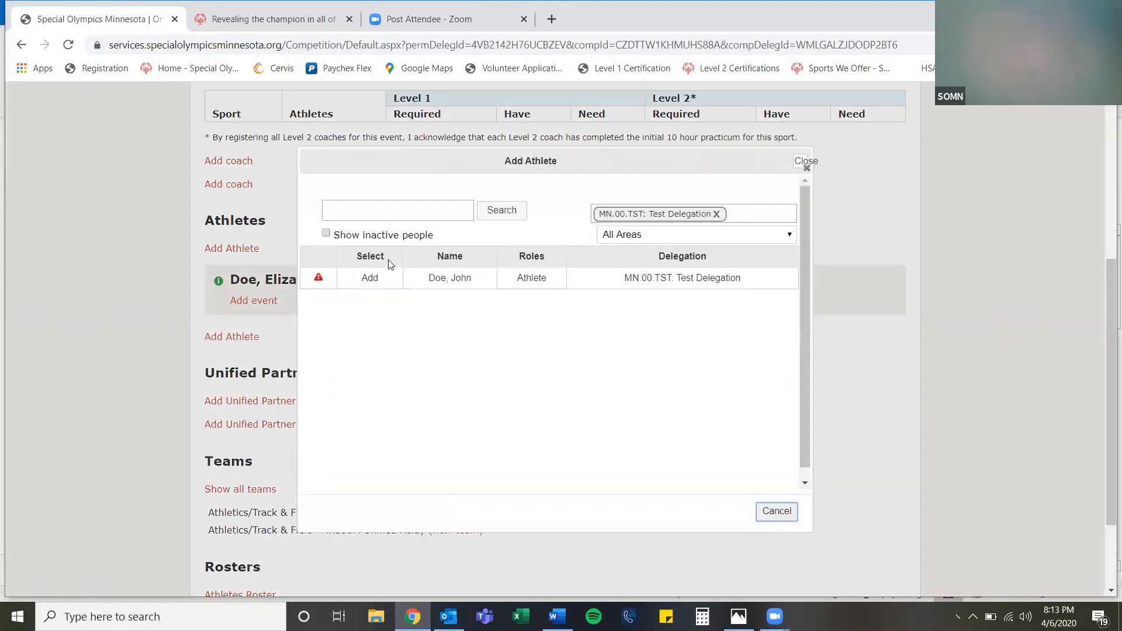
pyautogui.click(370, 276)
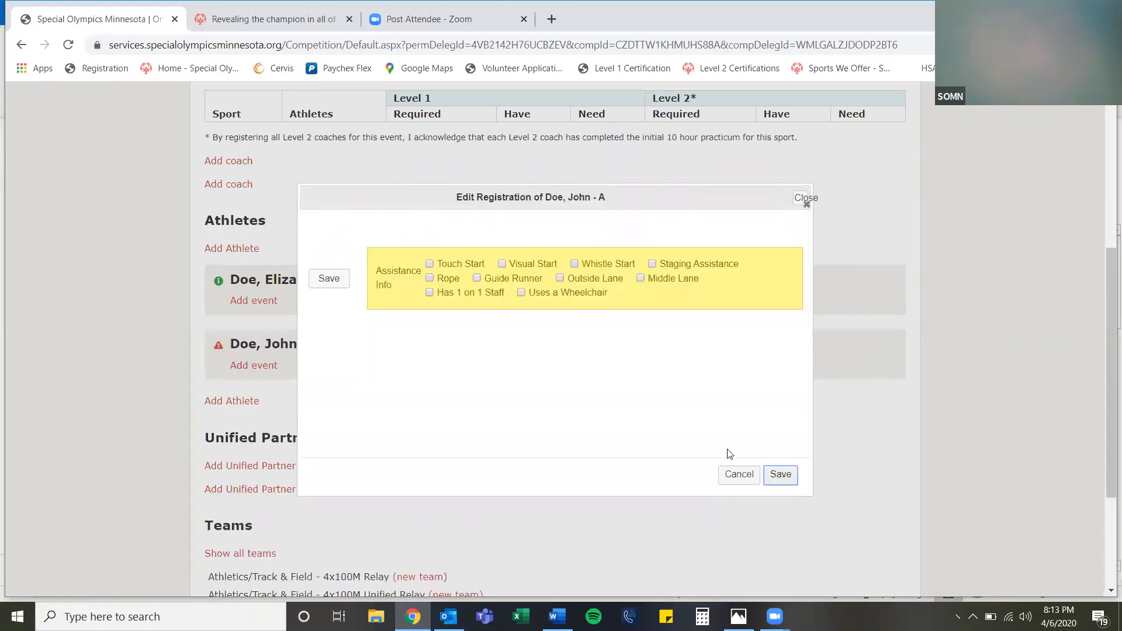
pyautogui.click(781, 475)
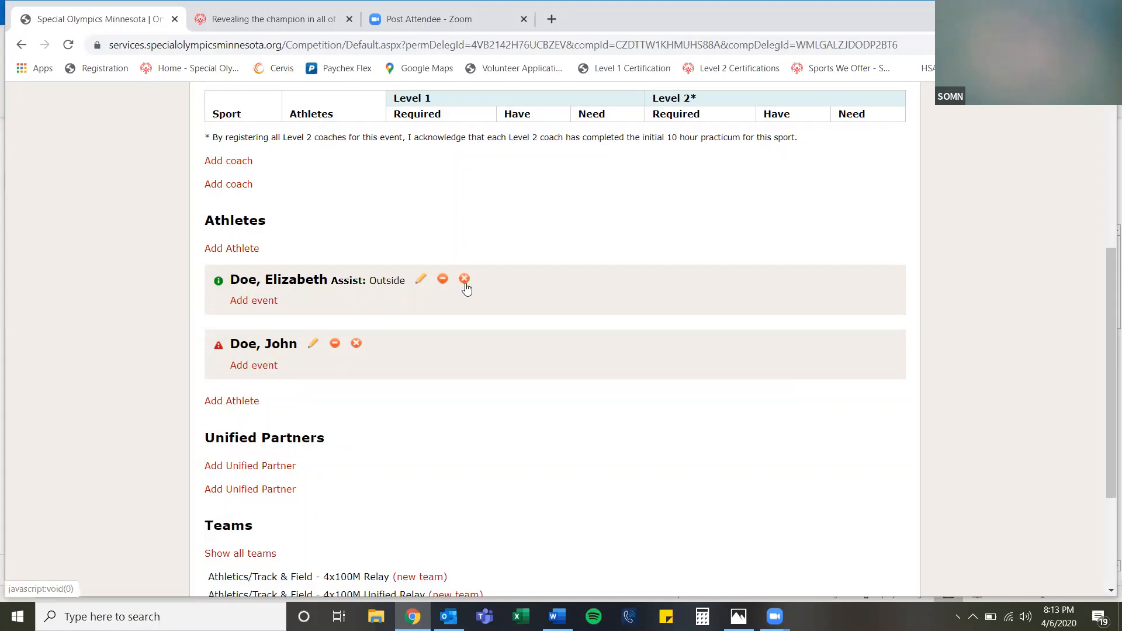
# Review the registration options of the athlete with the green status and close them without saving changes
pyautogui.click(421, 281)
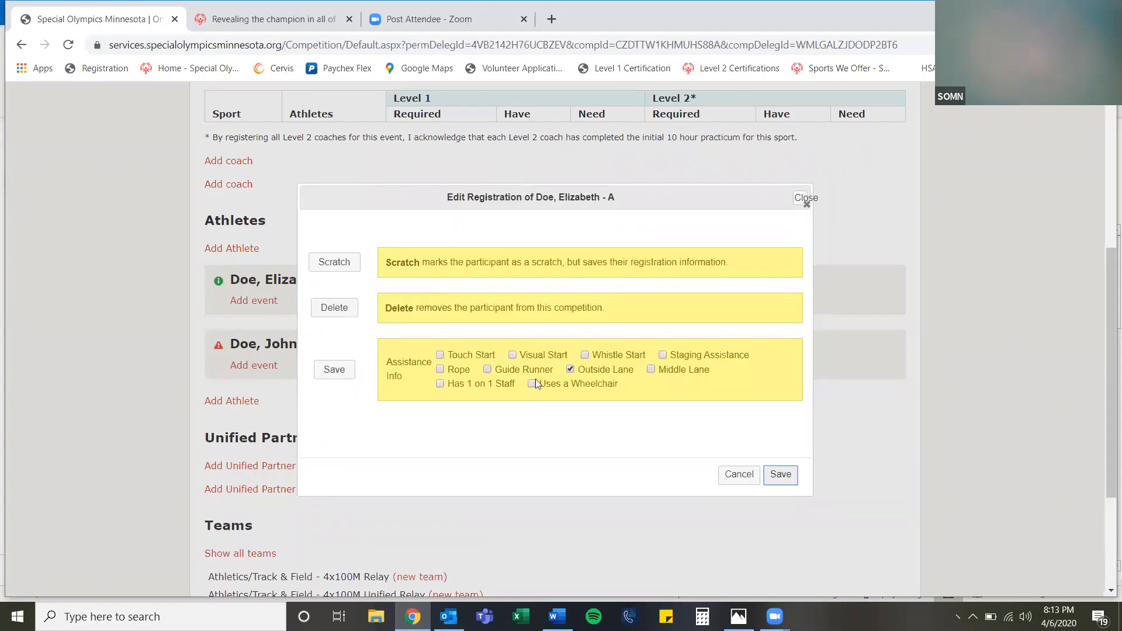
pyautogui.click(488, 369)
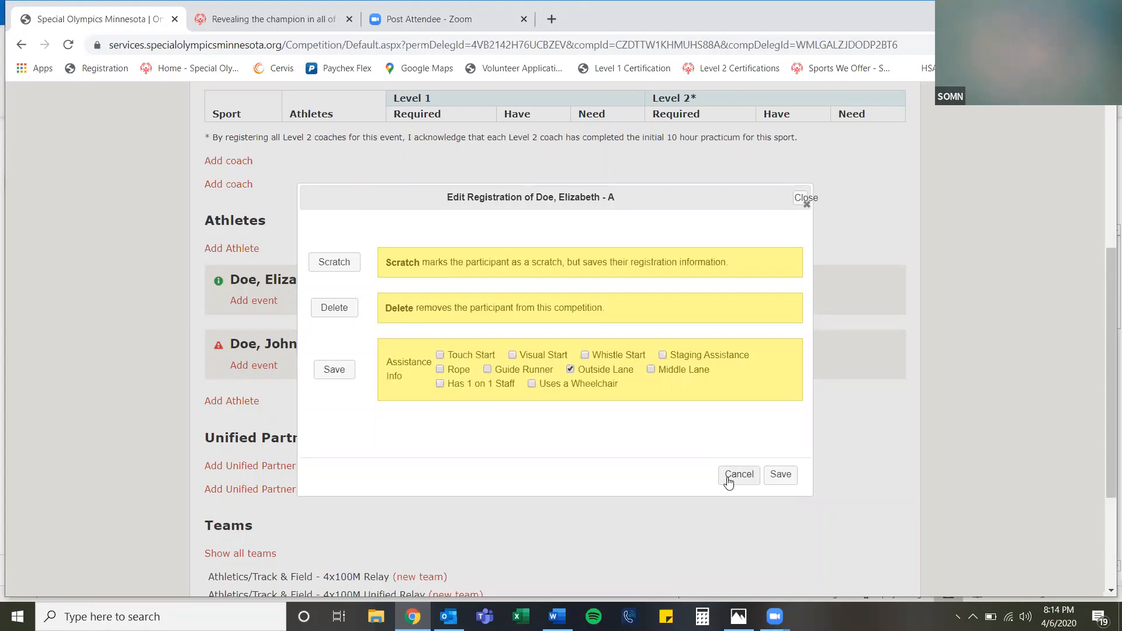
pyautogui.click(728, 481)
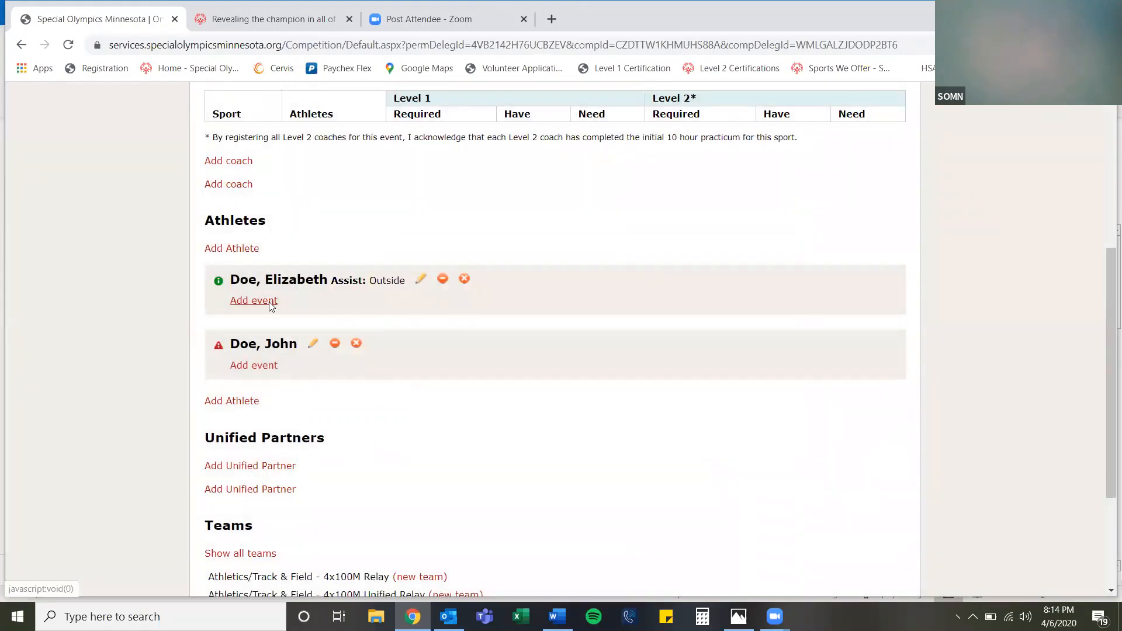
# Scratch the athlete with the green status from the competition and restore the registration, doing this twice
pyautogui.click(444, 282)
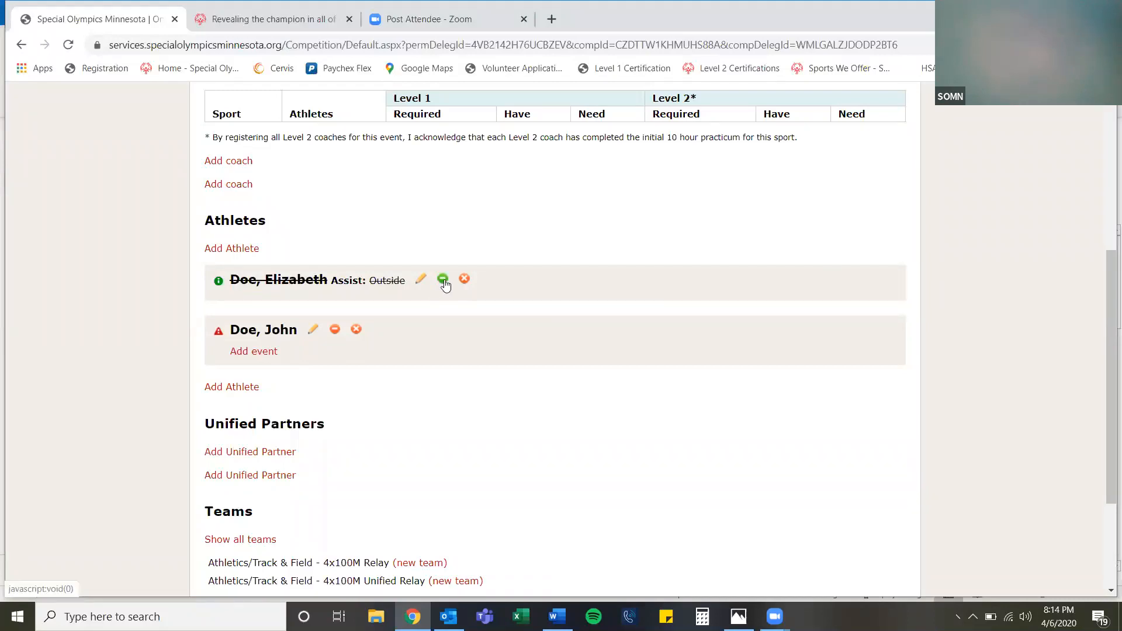
pyautogui.click(443, 282)
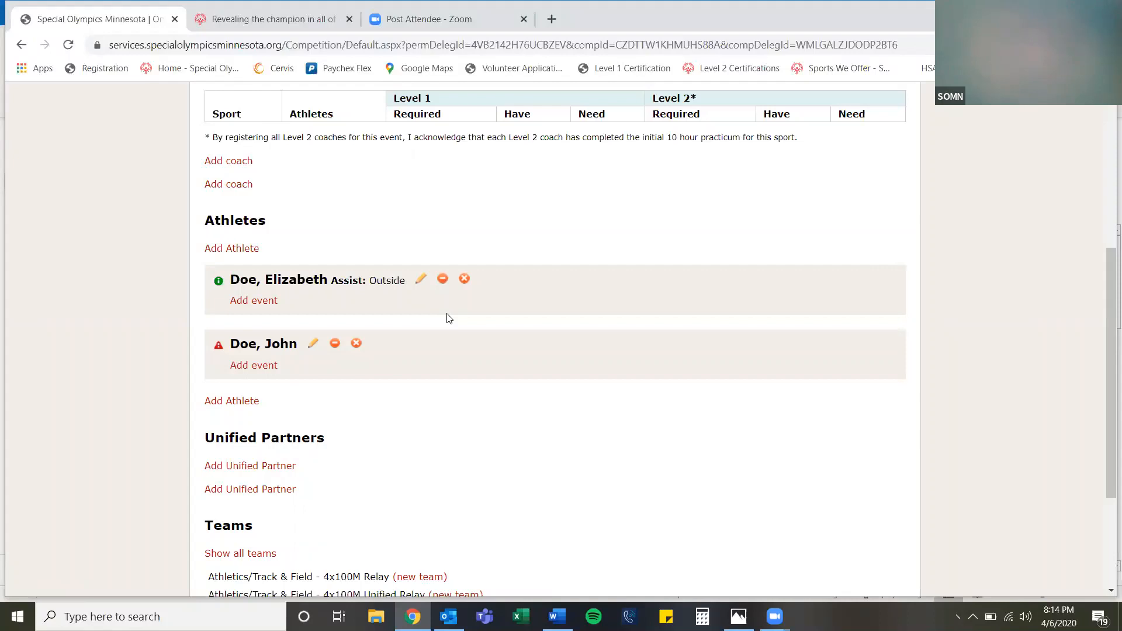
pyautogui.click(442, 279)
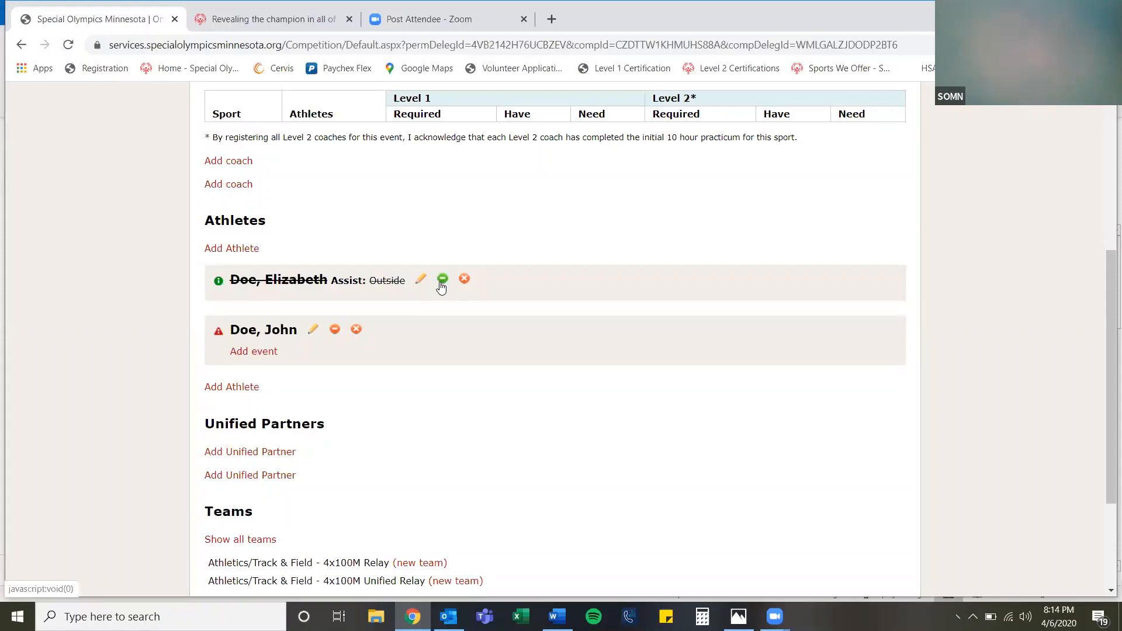
pyautogui.click(443, 281)
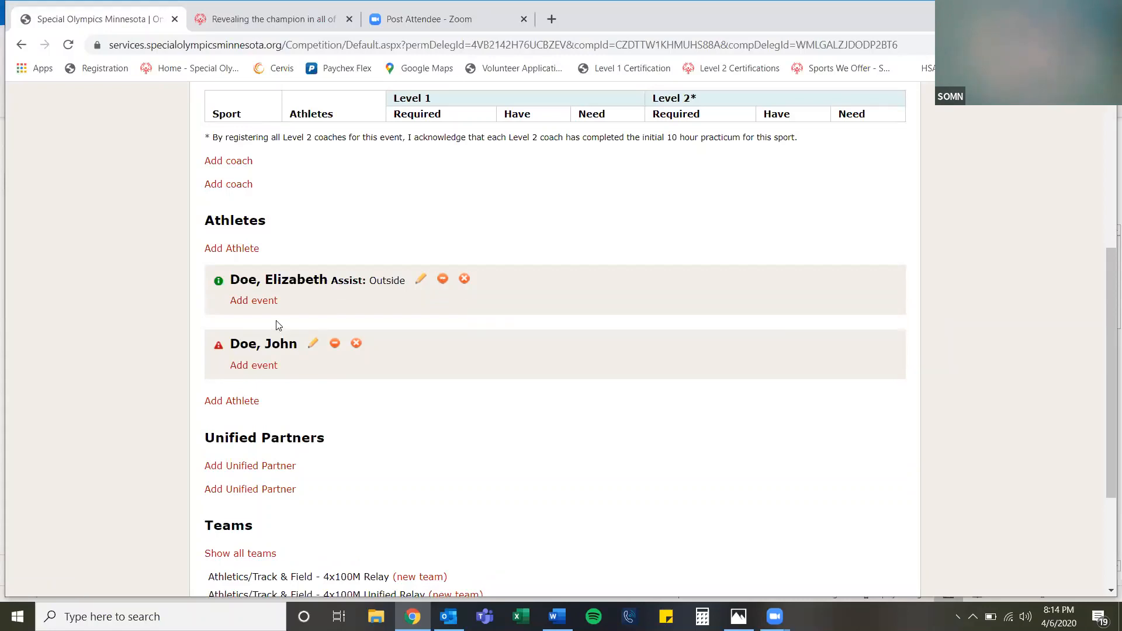
# Add the 100M Run event to the athlete with the green status with a qualifying time of 14 seconds
pyautogui.scroll(-1, 276, 326)
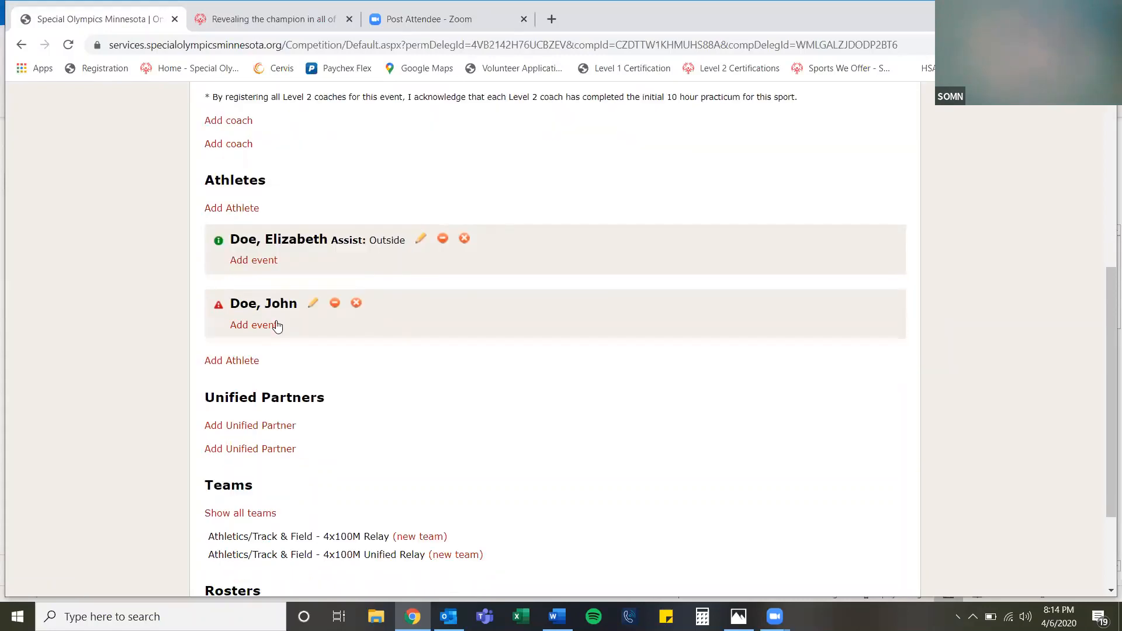
pyautogui.click(273, 260)
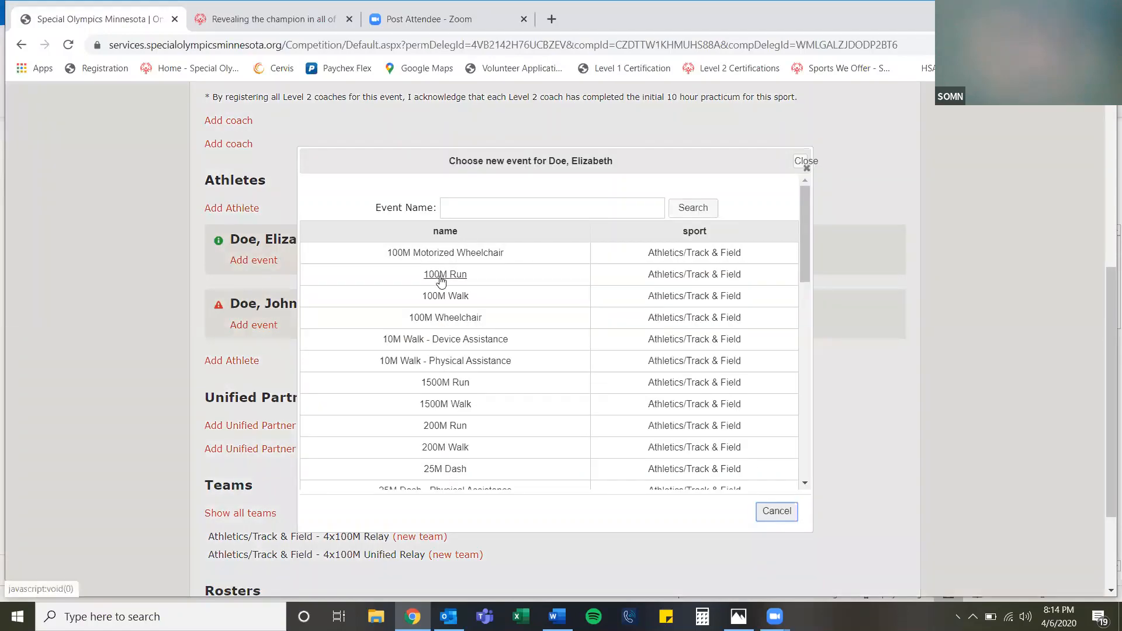
pyautogui.click(441, 280)
pyautogui.doubleClick(473, 238)
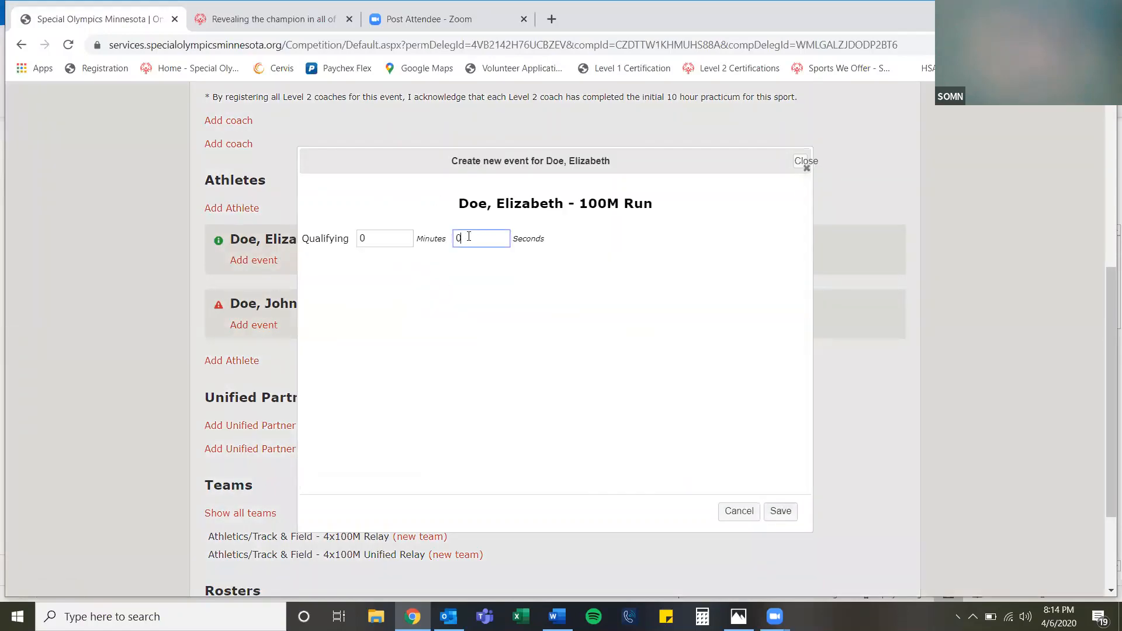
pyautogui.write('4')
pyautogui.click(783, 510)
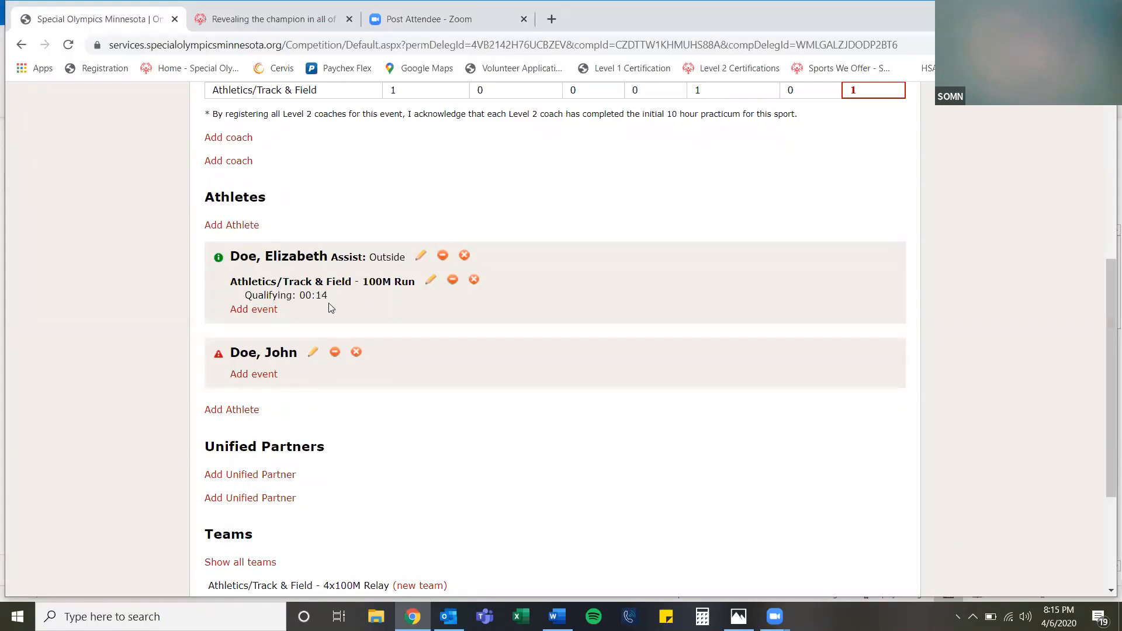
# Check the edit options of the 100M Run entry without saving, and scratch and restore that event
pyautogui.click(430, 283)
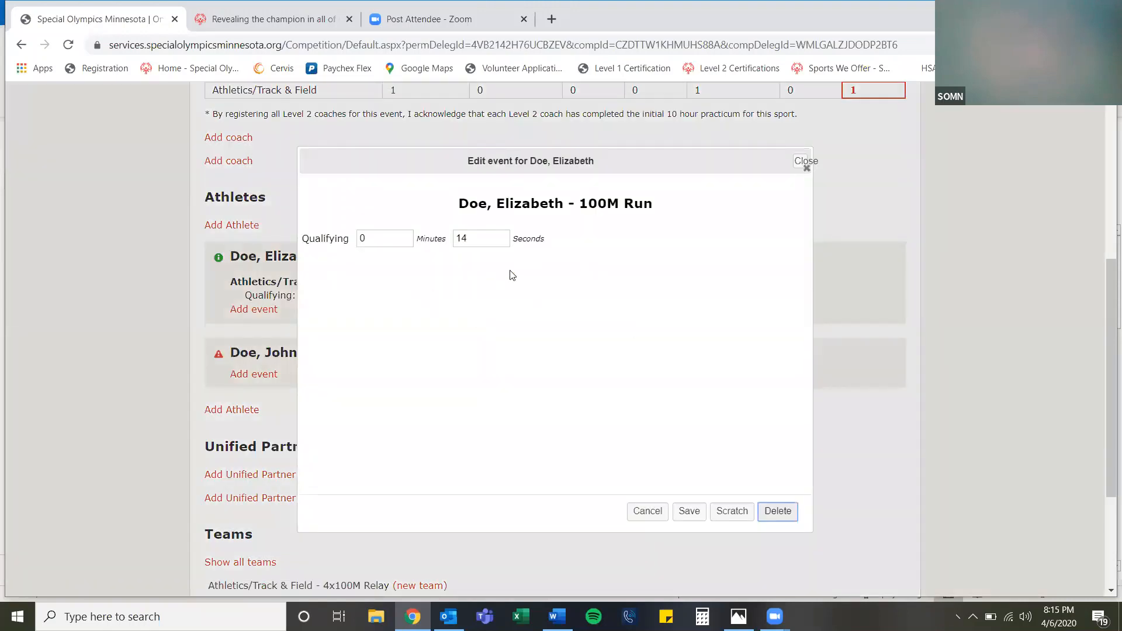
pyautogui.click(646, 512)
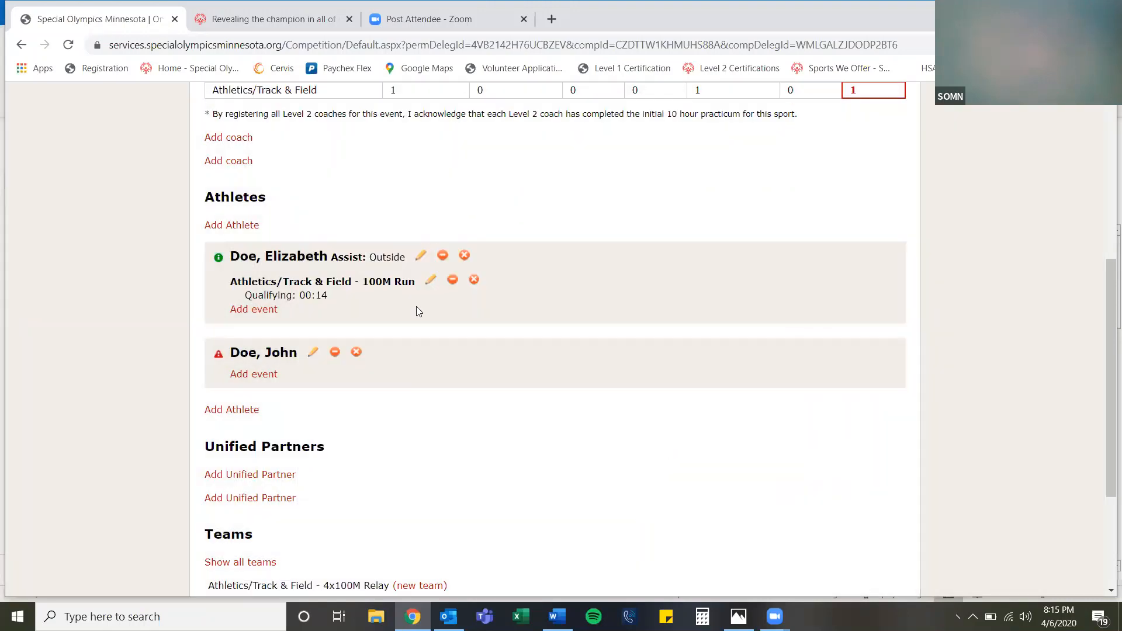
pyautogui.click(454, 284)
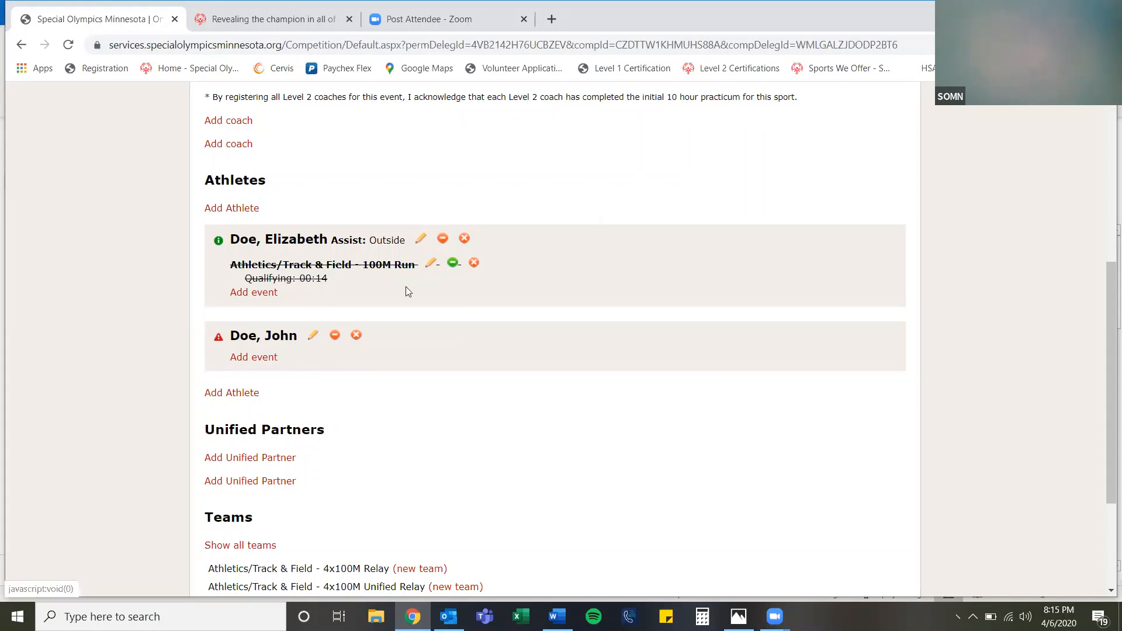
pyautogui.click(454, 263)
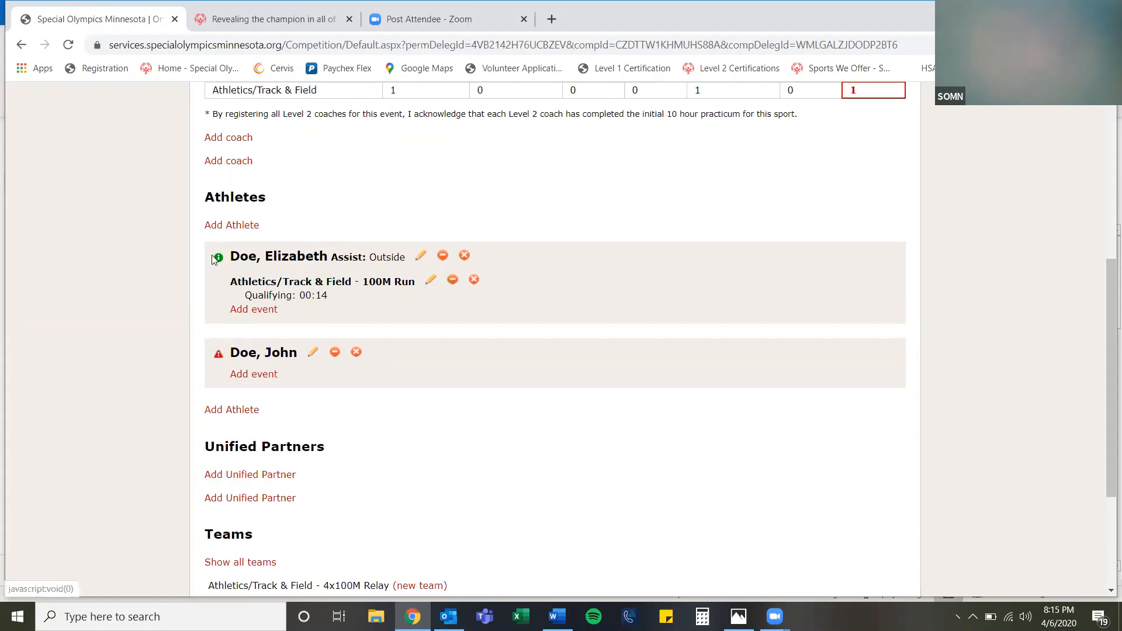
# Add the unified partner with the yellow status to the competition and save the registration without assistance options
pyautogui.scroll(-1, 213, 260)
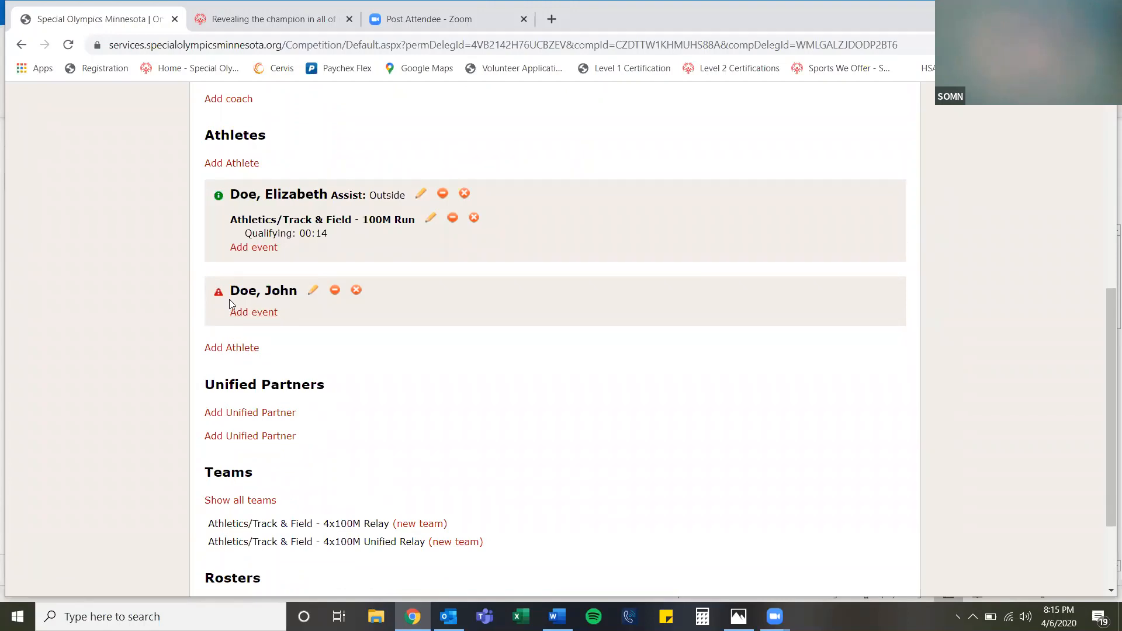
pyautogui.scroll(-1, 181, 299)
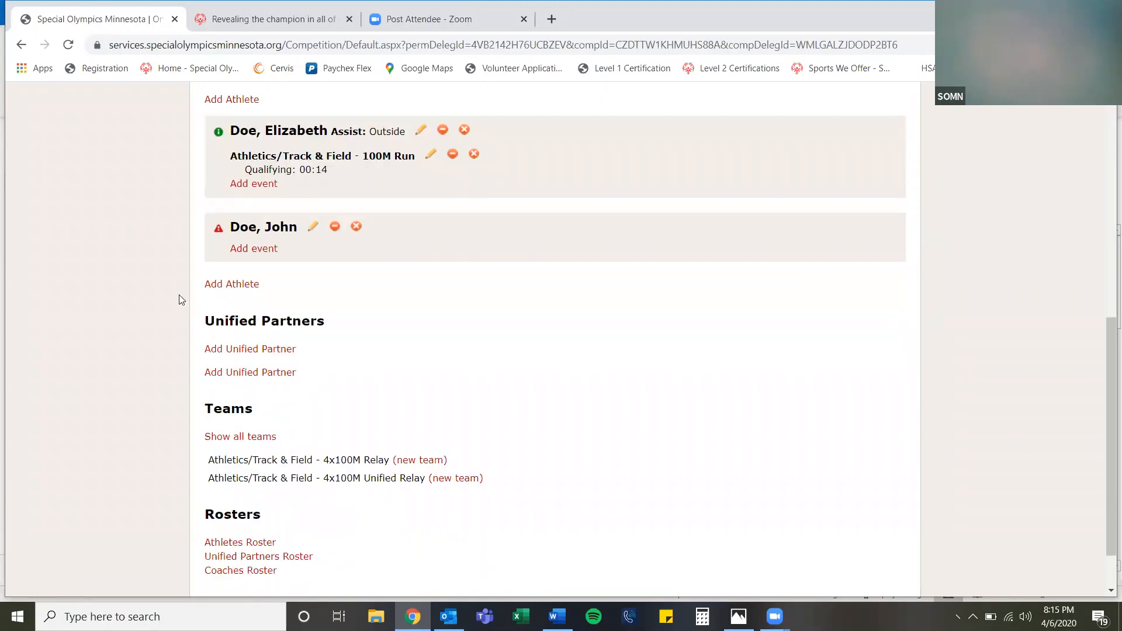
pyautogui.scroll(-1, 181, 299)
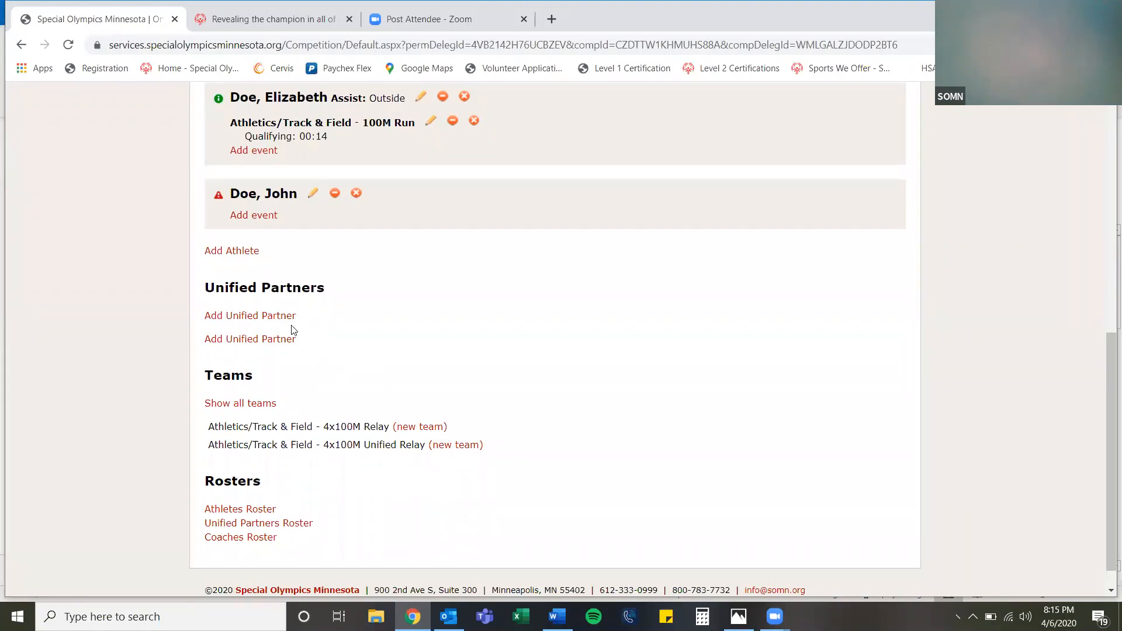
pyautogui.click(280, 317)
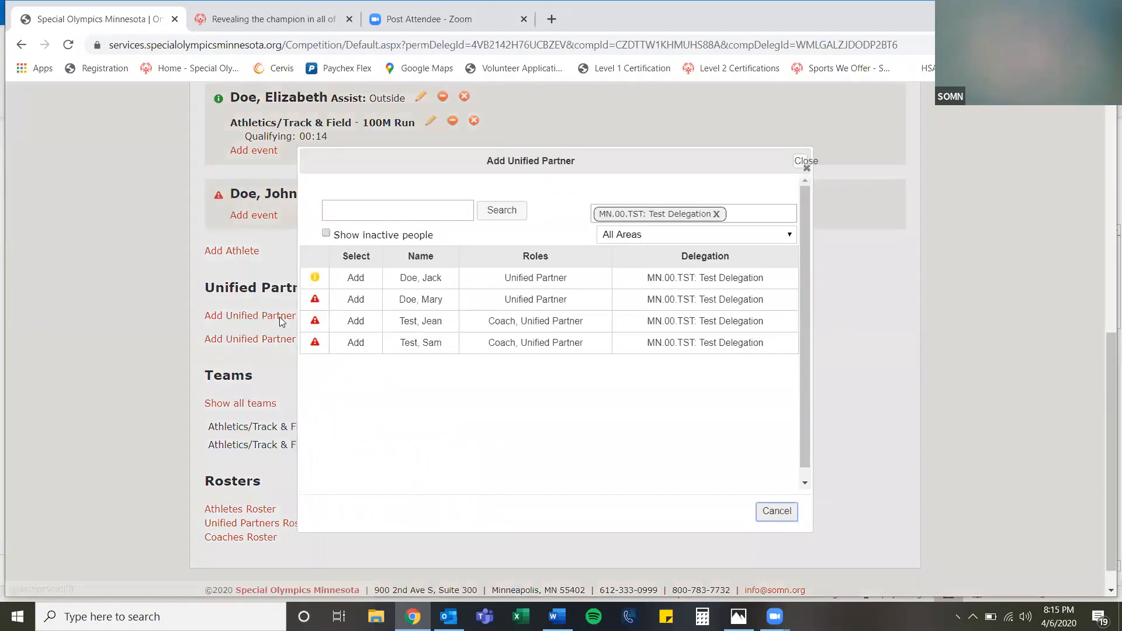
pyautogui.click(356, 278)
pyautogui.click(780, 474)
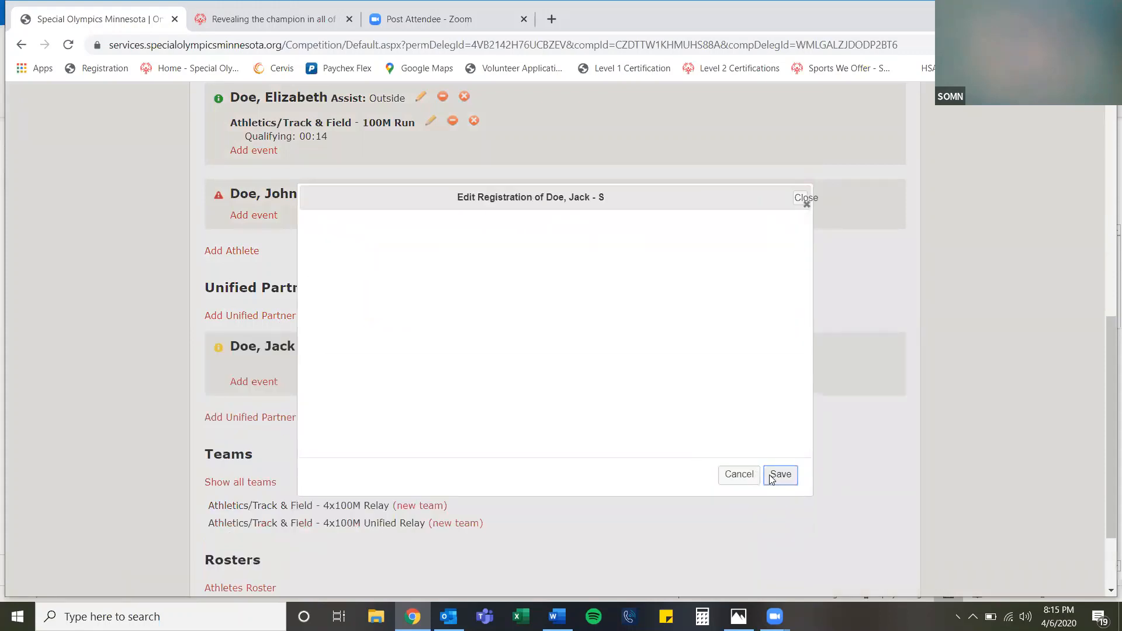
# Add the first remaining unified partner flagged with a red warning and save the registration without assistance options
pyautogui.click(266, 417)
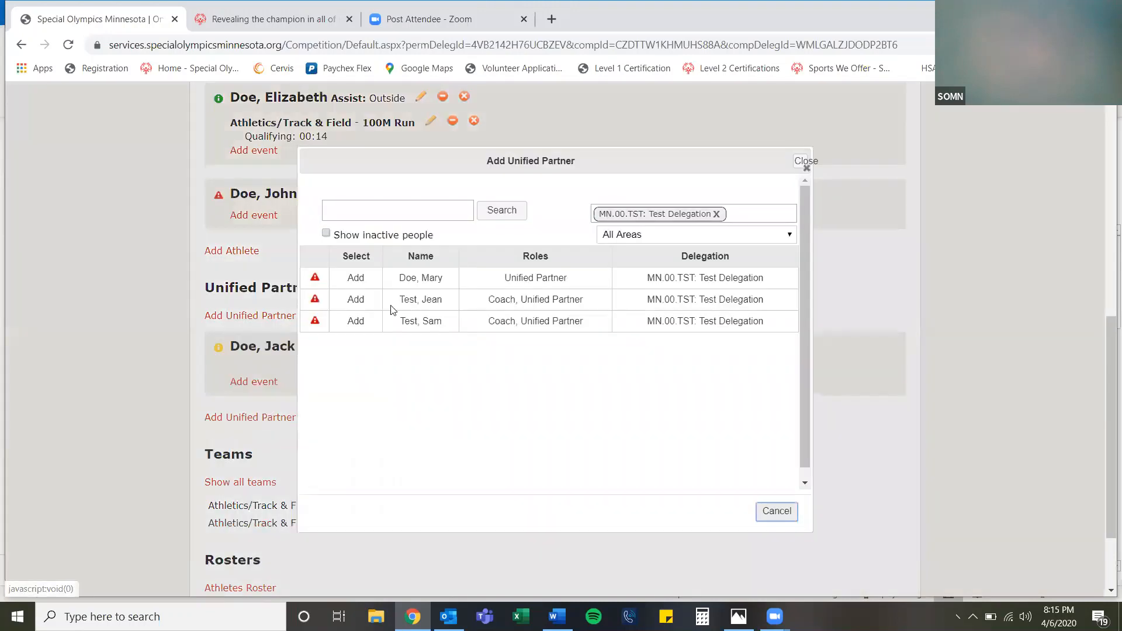
pyautogui.click(356, 278)
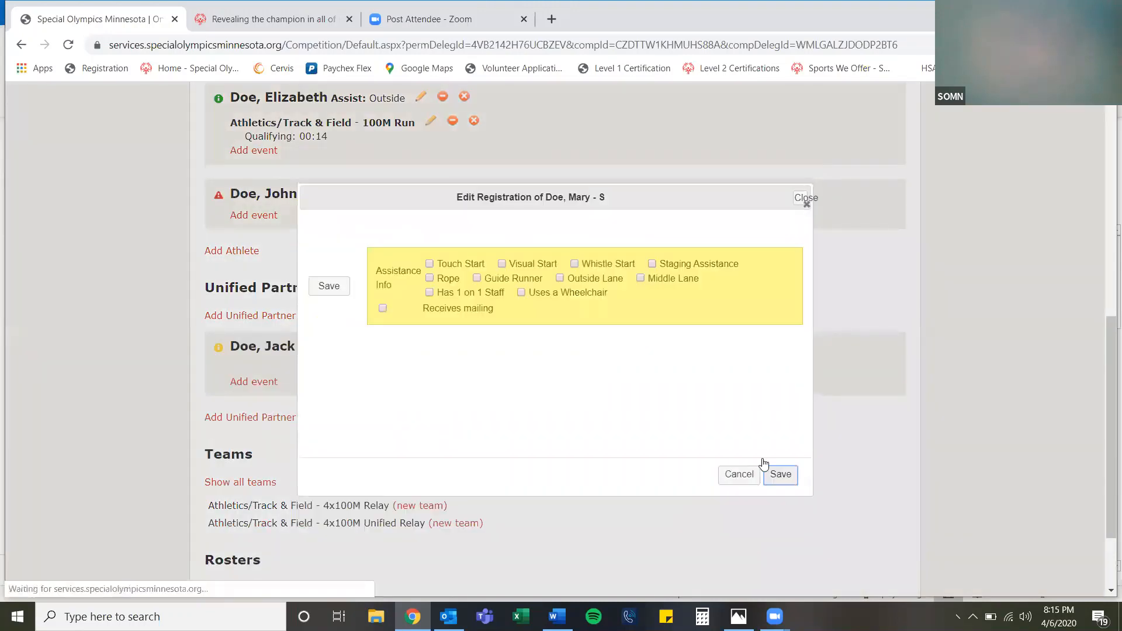
pyautogui.click(780, 474)
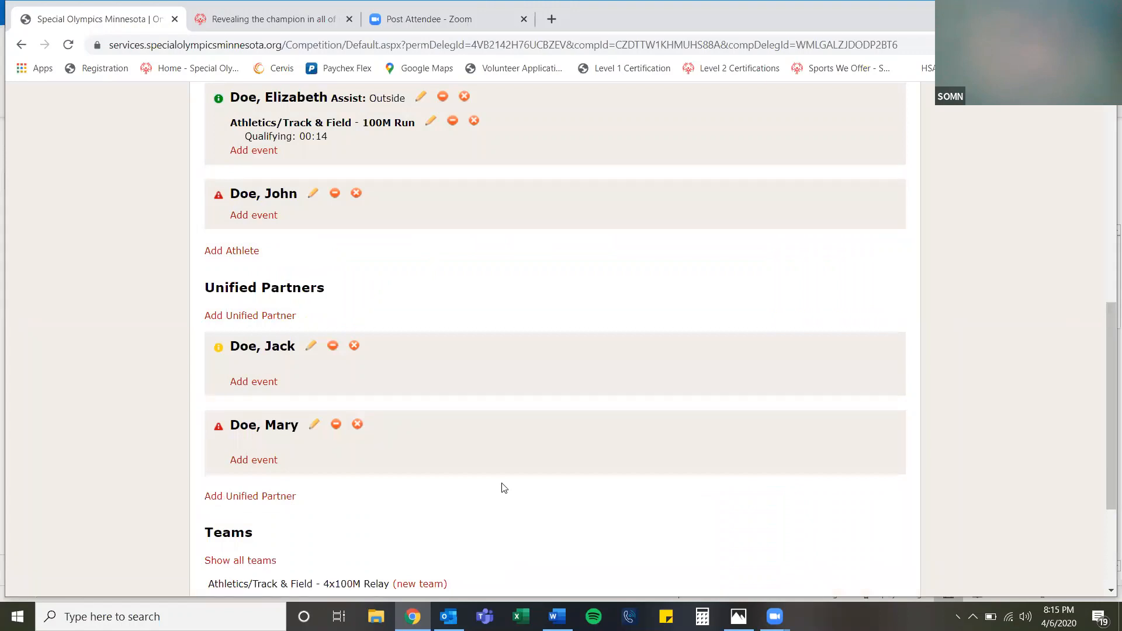
# Create a 4x100M Unified Relay team named Green with a team score of 1 minute 3 seconds
pyautogui.scroll(1, 504, 488)
pyautogui.scroll(-3, 502, 488)
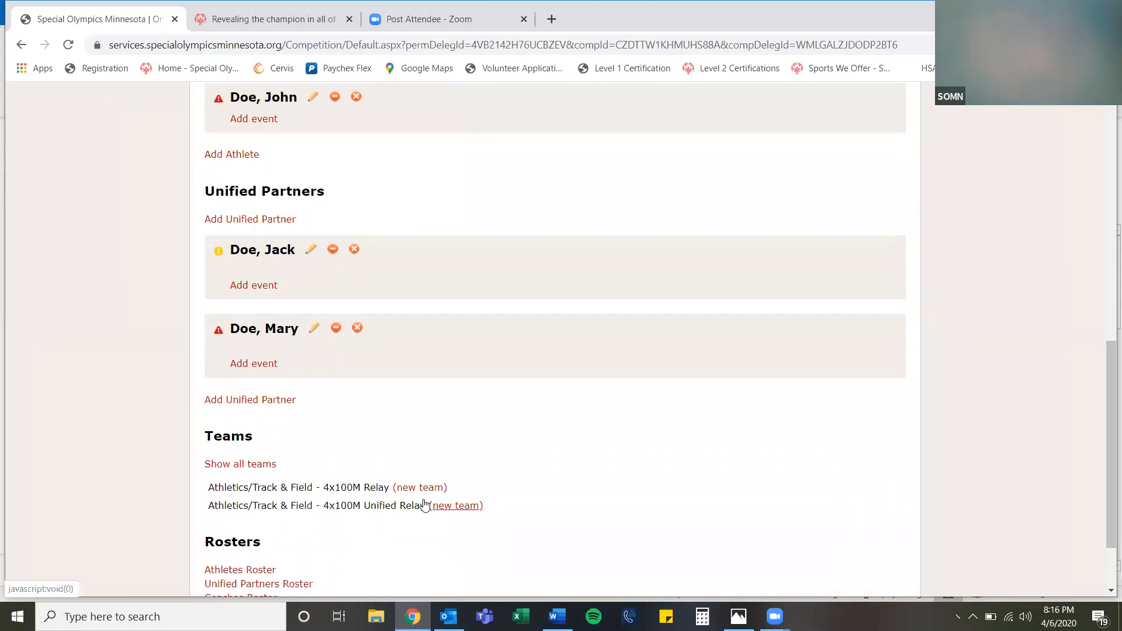
pyautogui.click(478, 506)
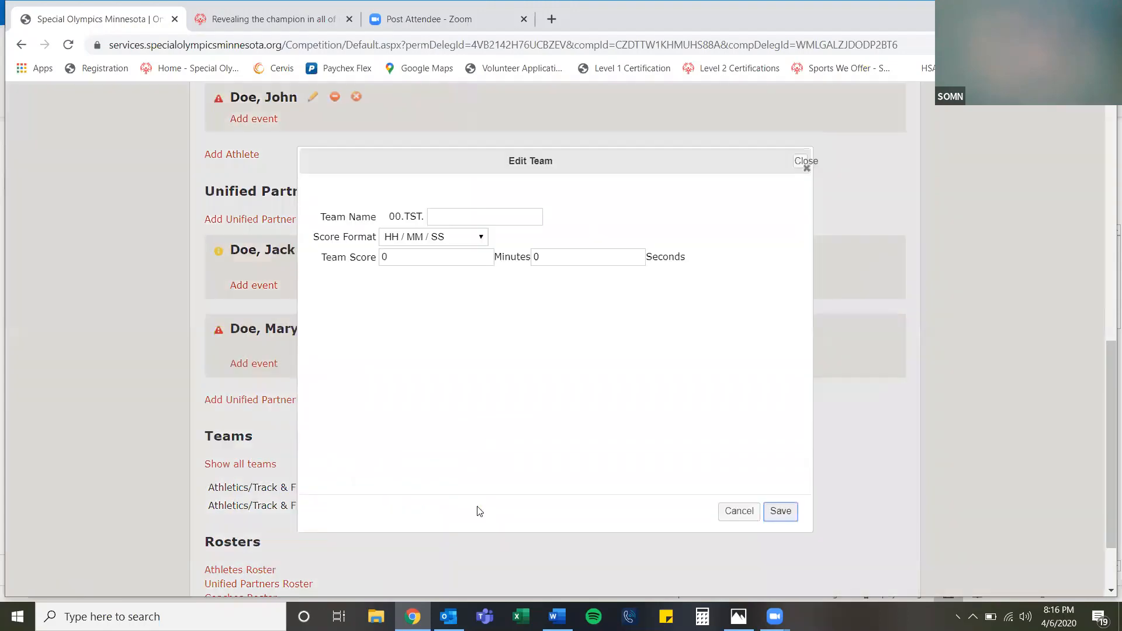
pyautogui.click(452, 214)
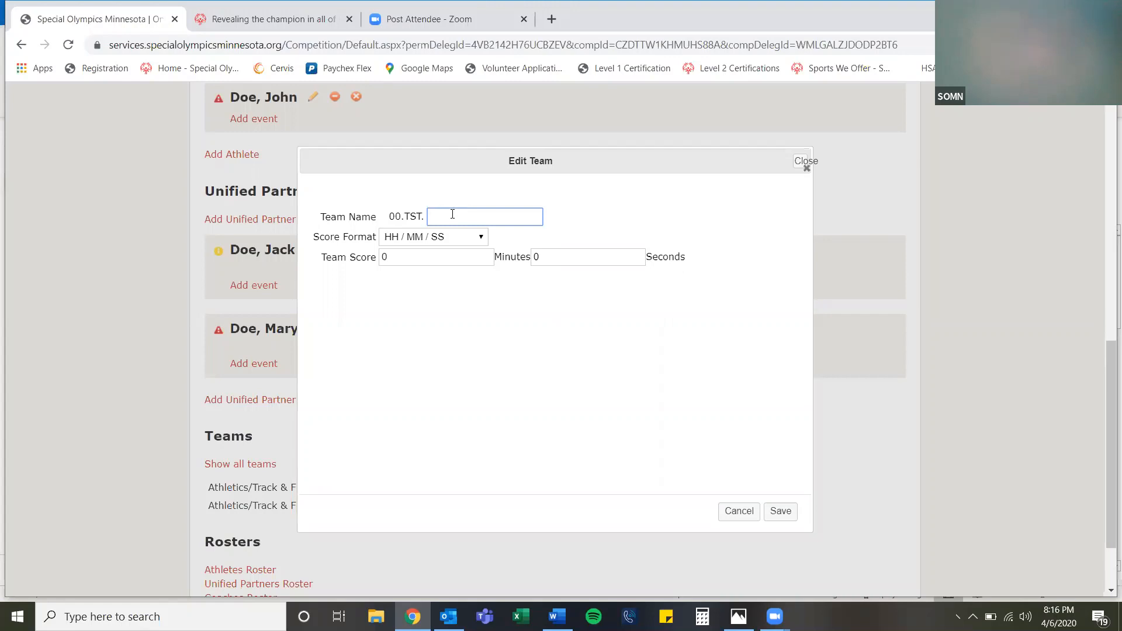
pyautogui.write('Green')
pyautogui.click(457, 257)
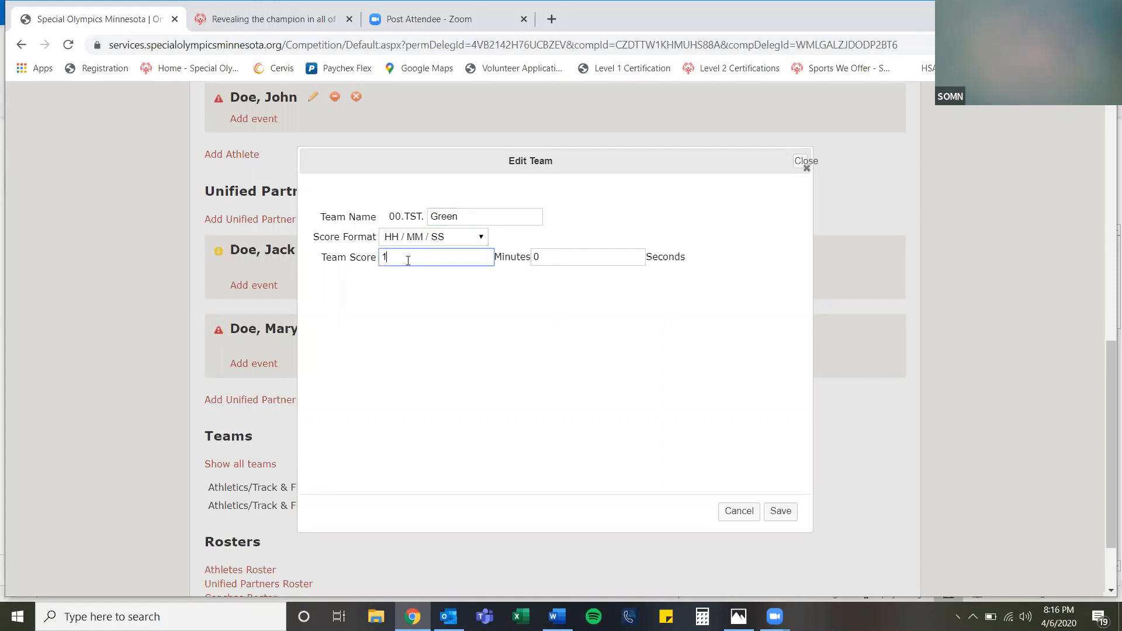
pyautogui.click(571, 273)
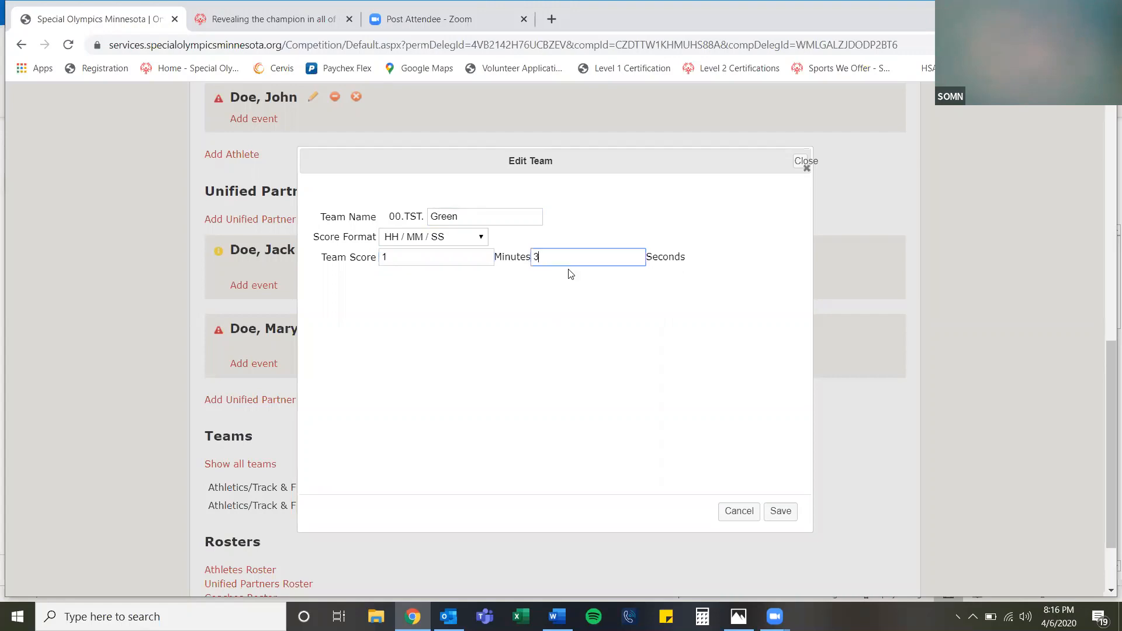
pyautogui.click(780, 511)
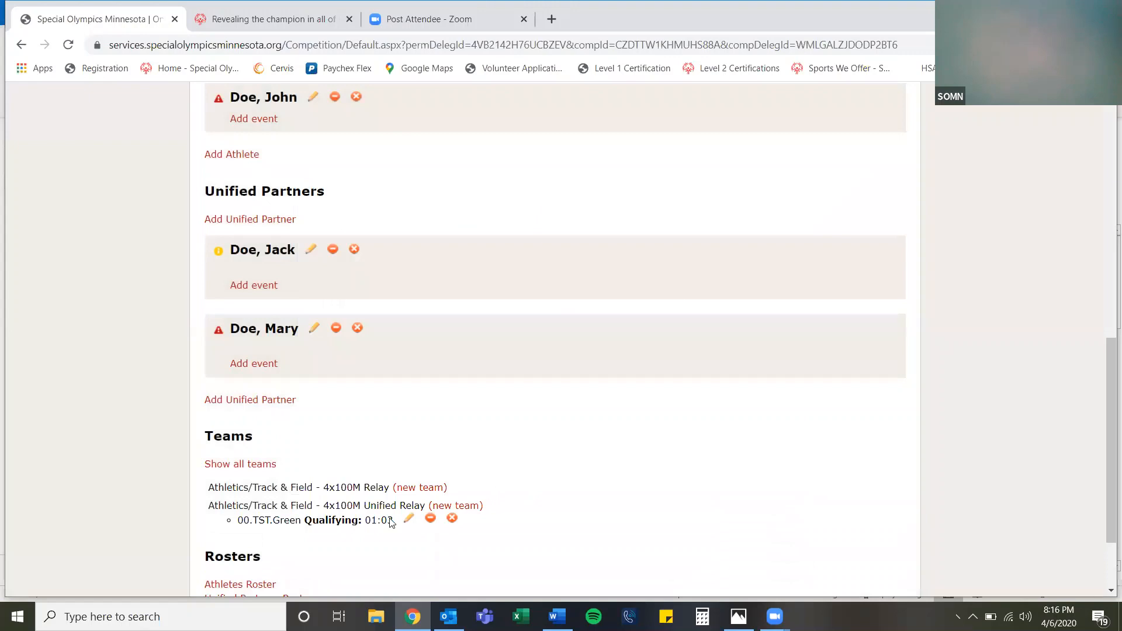
# Enter the athlete with the green status in the 4x100M Unified Relay on team 00.TST.Green at position 1 and save
pyautogui.scroll(3, 371, 526)
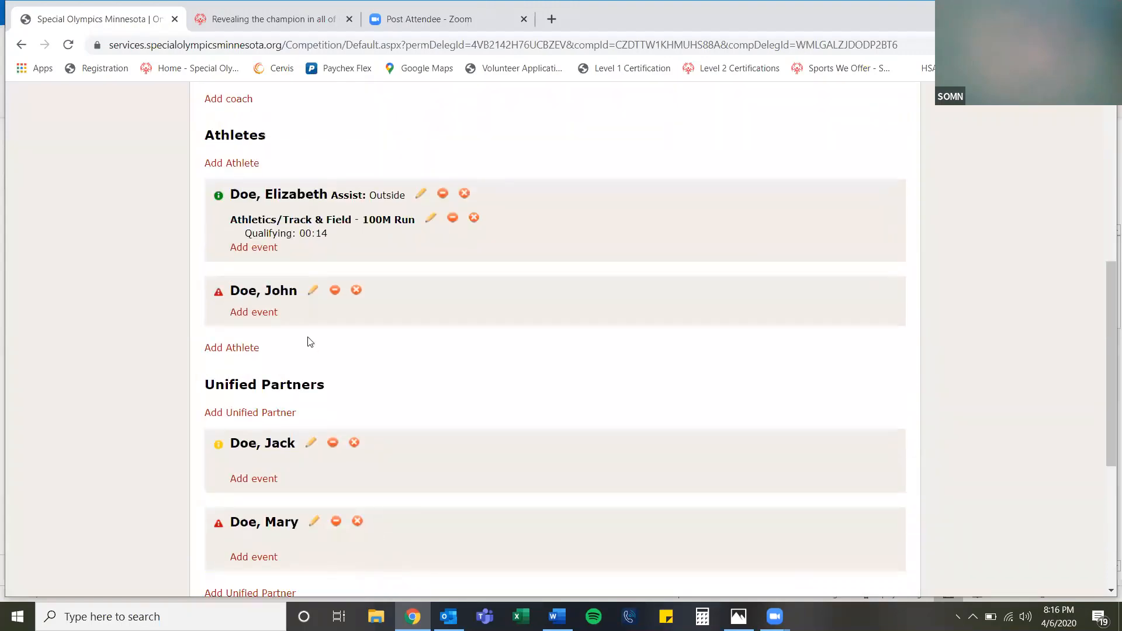
pyautogui.scroll(-4, 360, 293)
pyautogui.scroll(1, 360, 292)
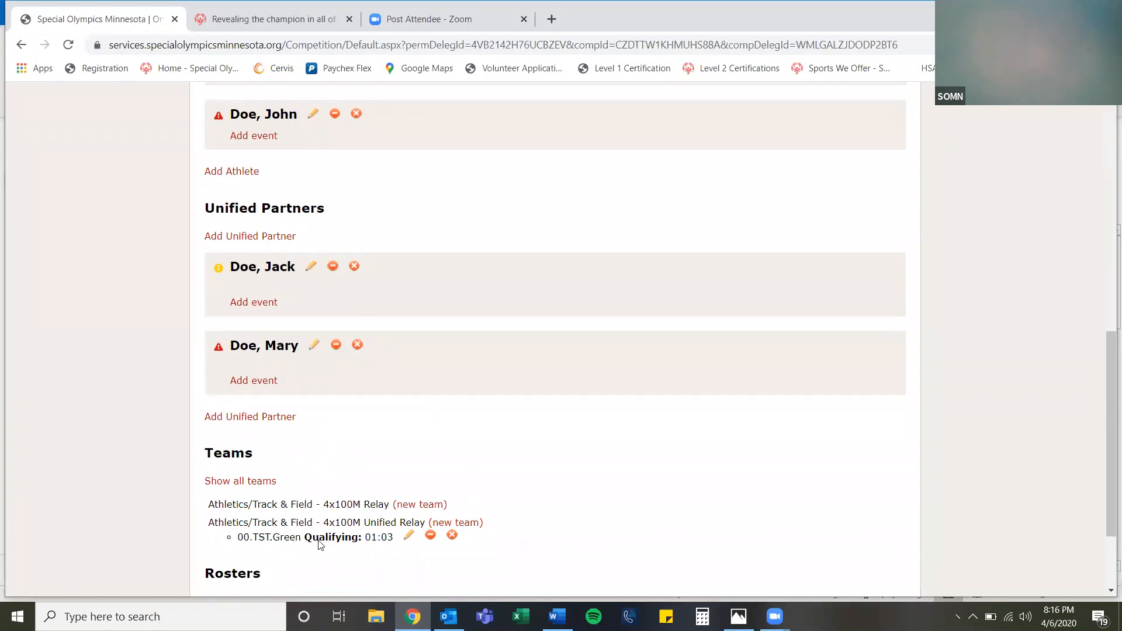
pyautogui.scroll(2, 359, 543)
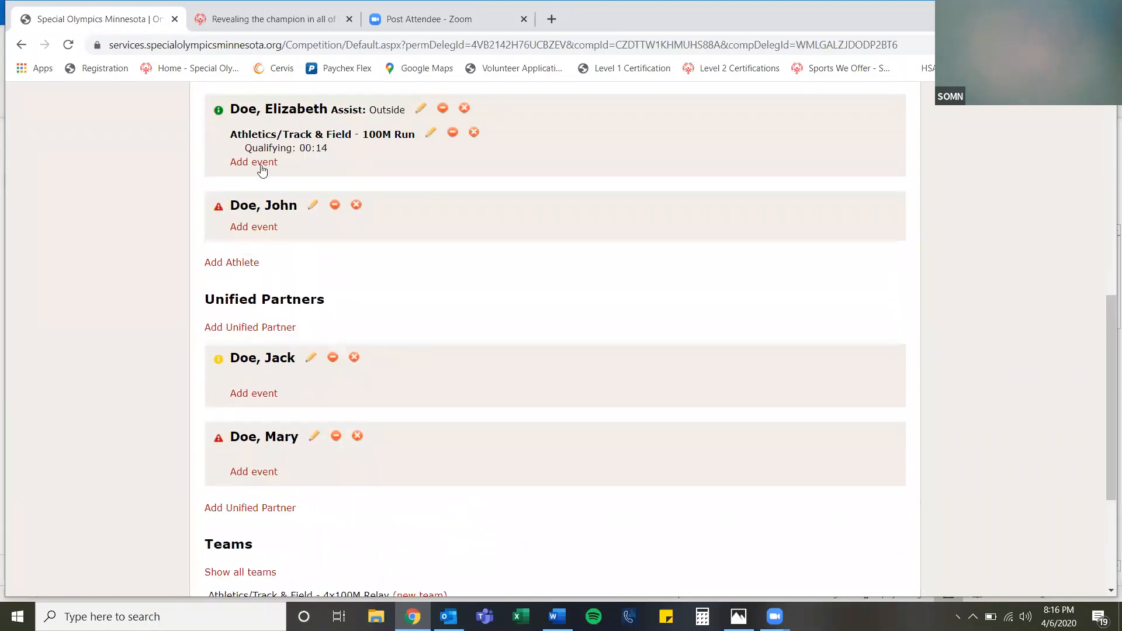
pyautogui.click(261, 165)
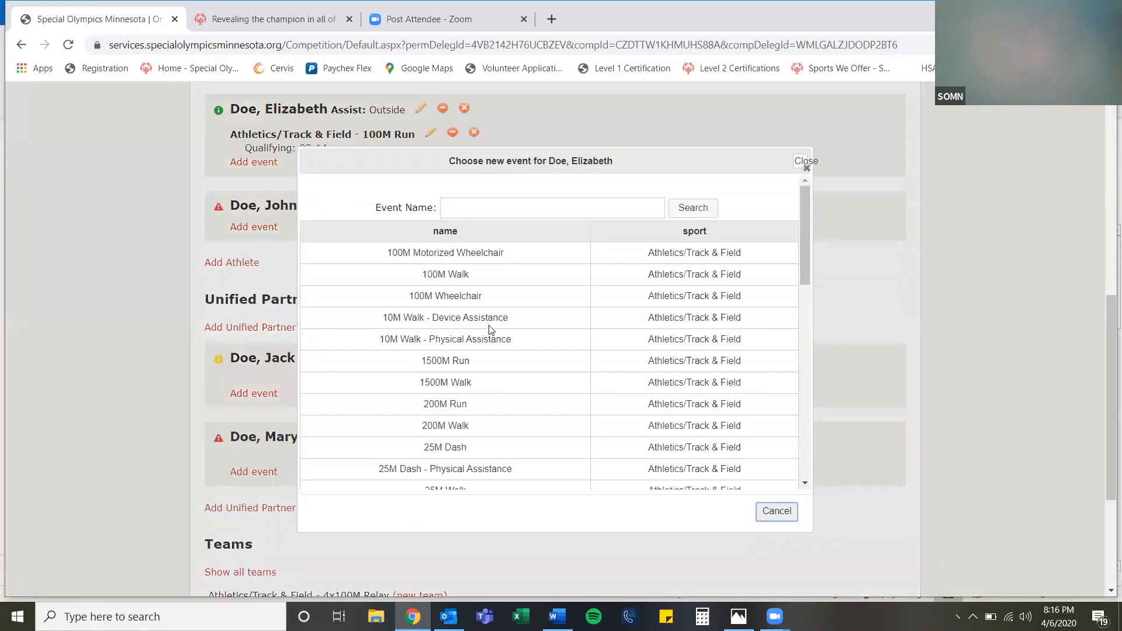
pyautogui.scroll(-4, 490, 331)
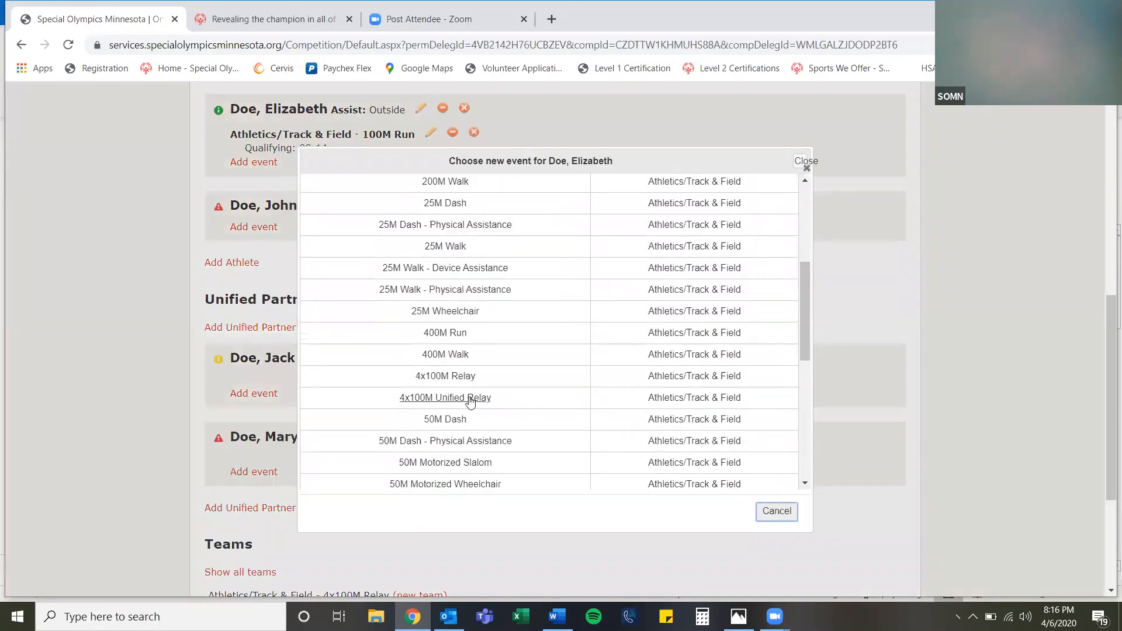
pyautogui.click(471, 401)
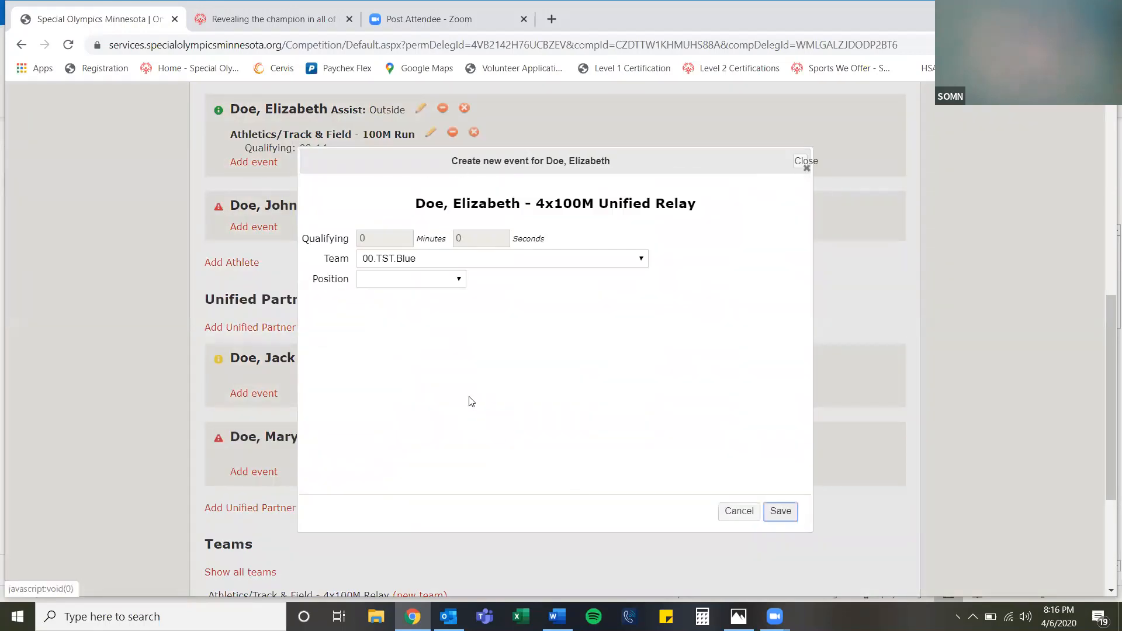
pyautogui.click(439, 261)
pyautogui.click(435, 285)
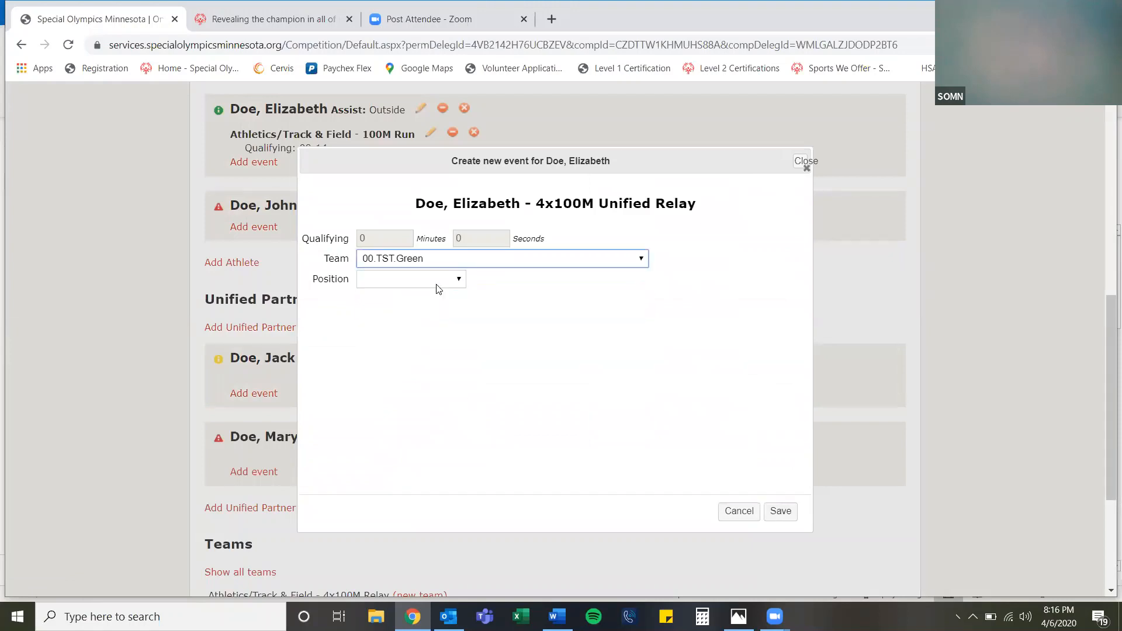
pyautogui.click(439, 287)
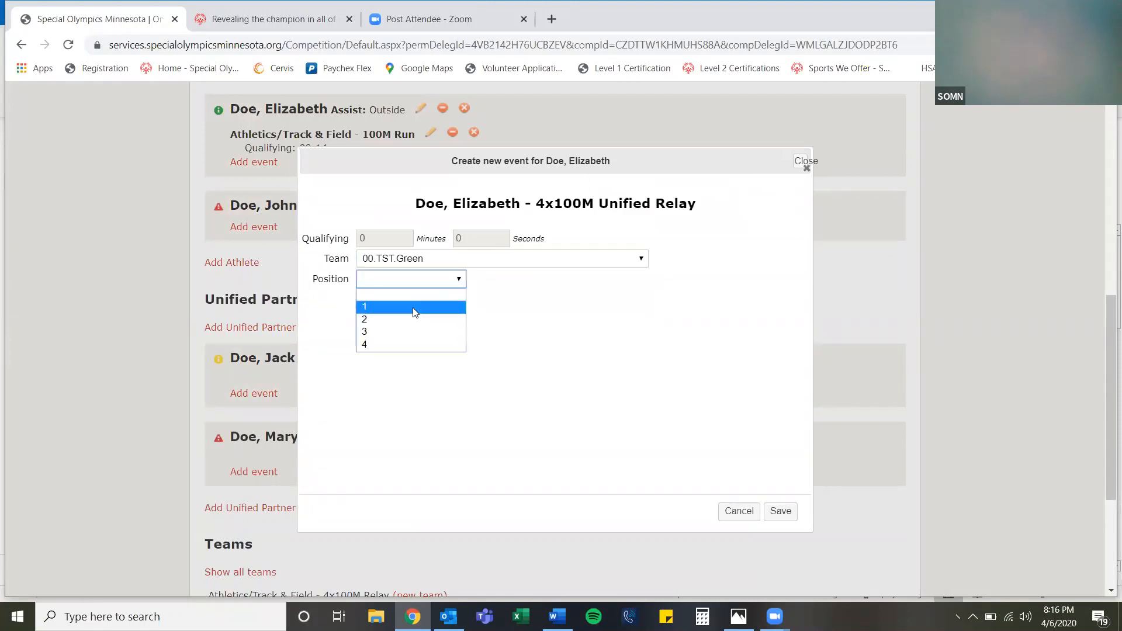
pyautogui.click(413, 307)
pyautogui.click(779, 513)
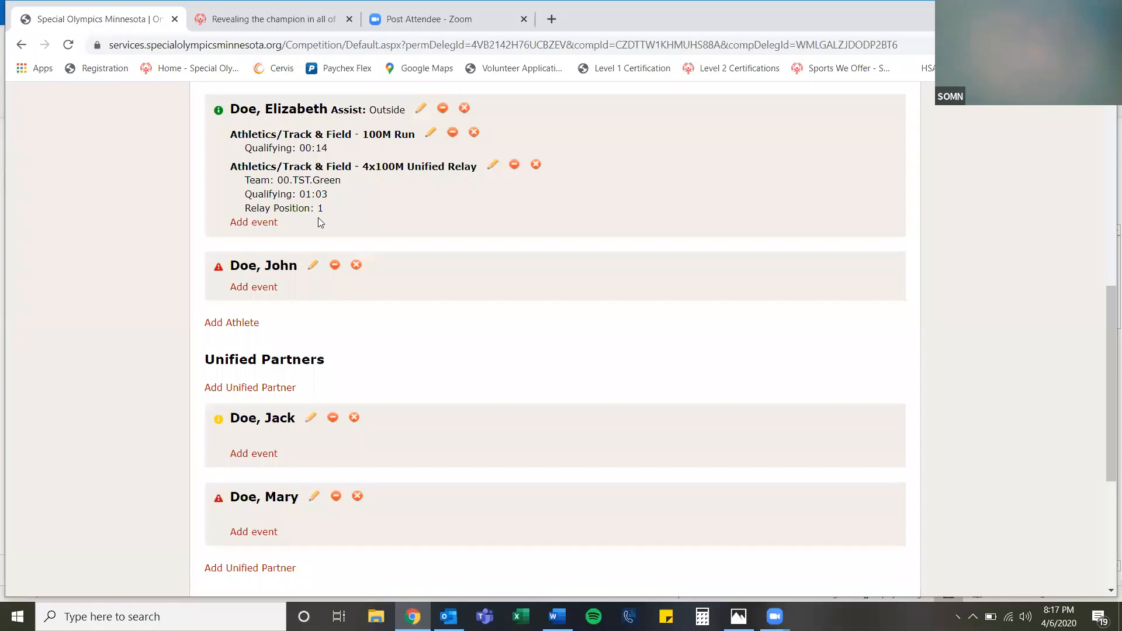
# Enter the athlete with the red warning in the 4x100M Unified Relay on team 00.TST.Green at position 2 and save
pyautogui.click(268, 289)
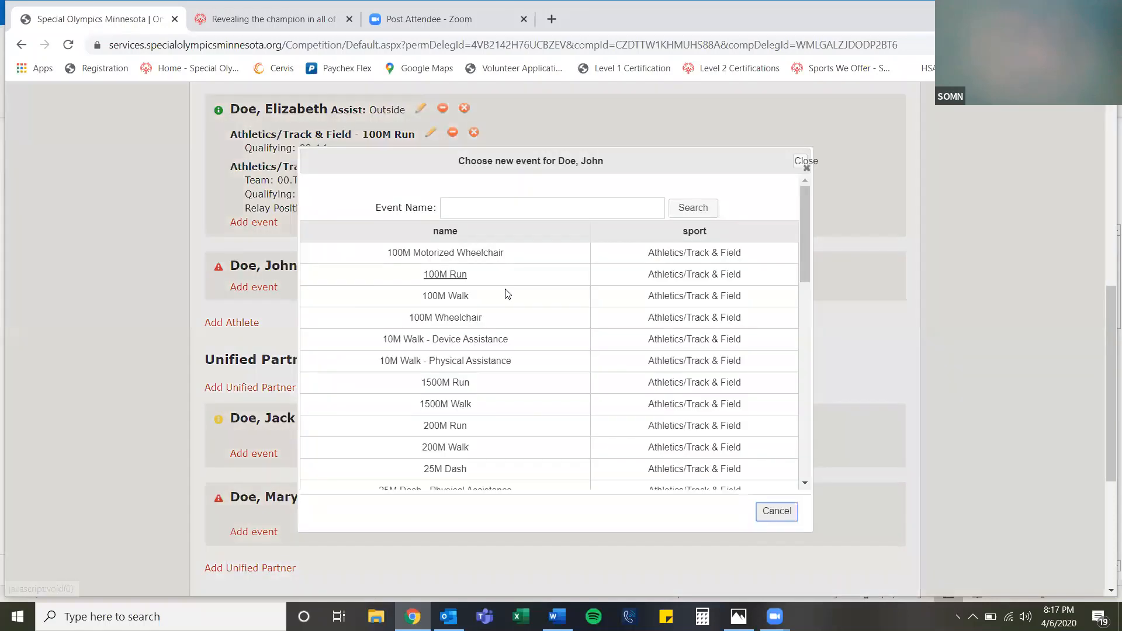
pyautogui.scroll(-5, 461, 325)
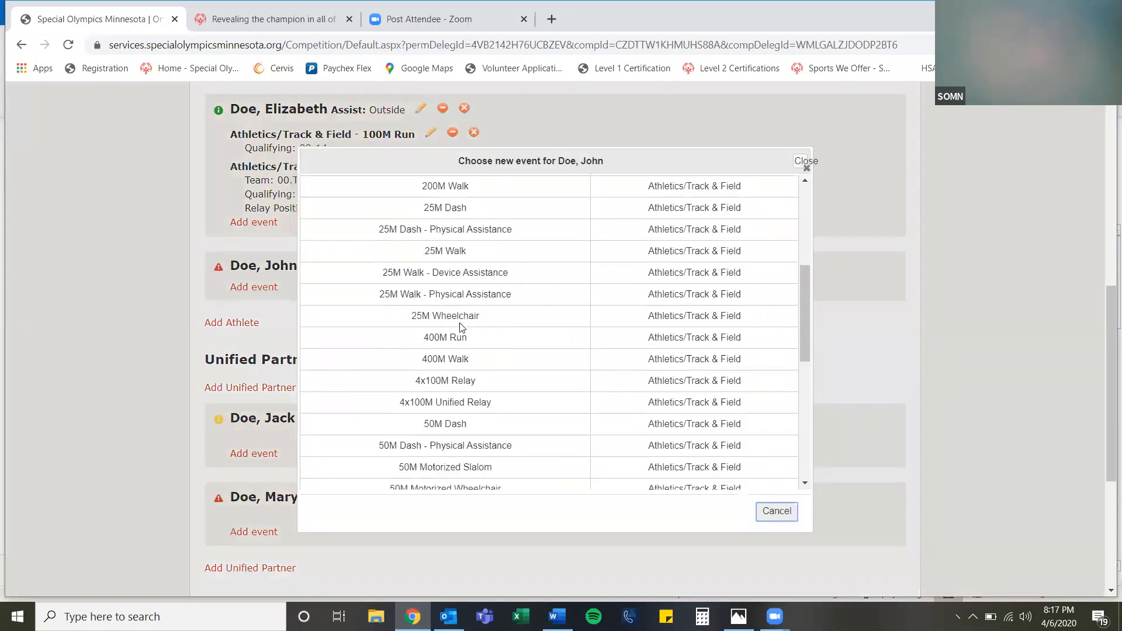
pyautogui.click(461, 402)
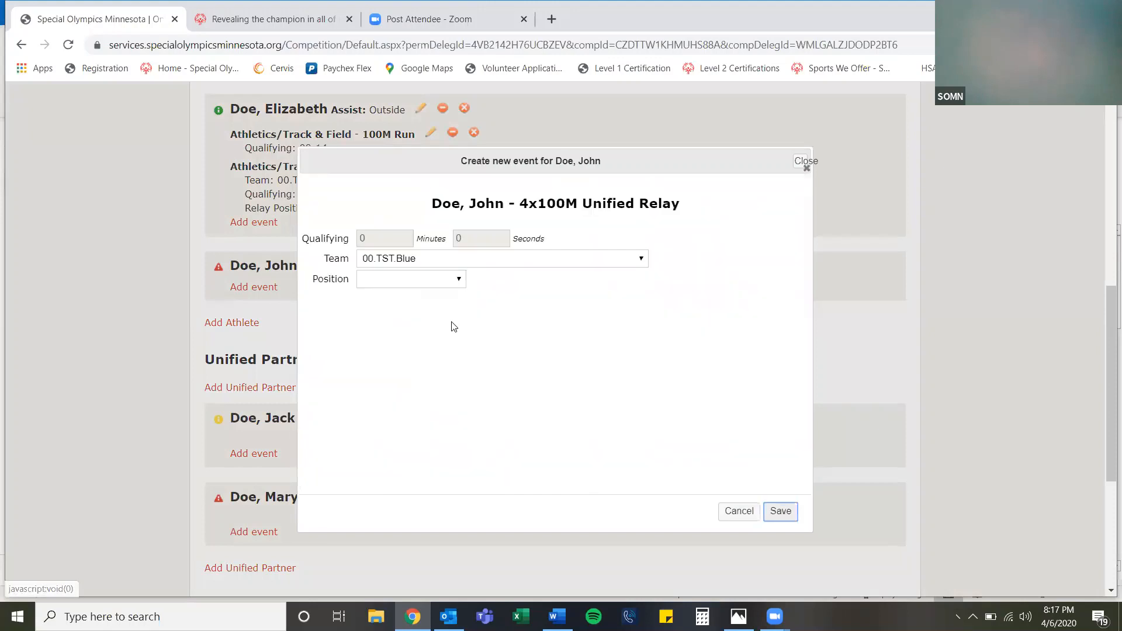
pyautogui.click(465, 262)
pyautogui.click(457, 285)
pyautogui.click(456, 282)
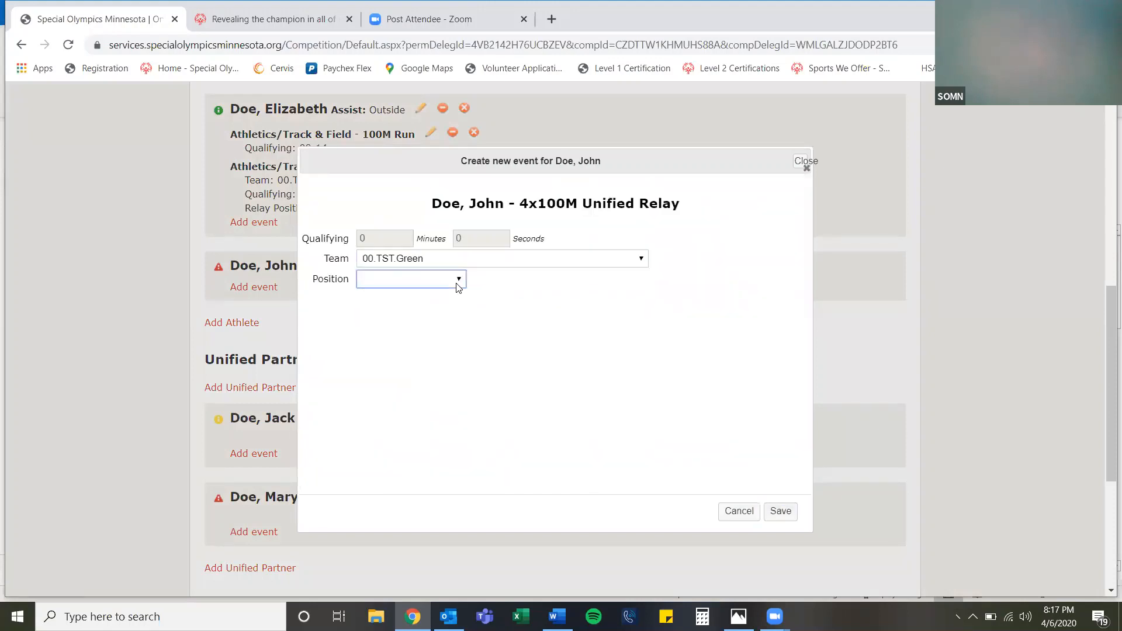
pyautogui.click(443, 325)
pyautogui.click(781, 511)
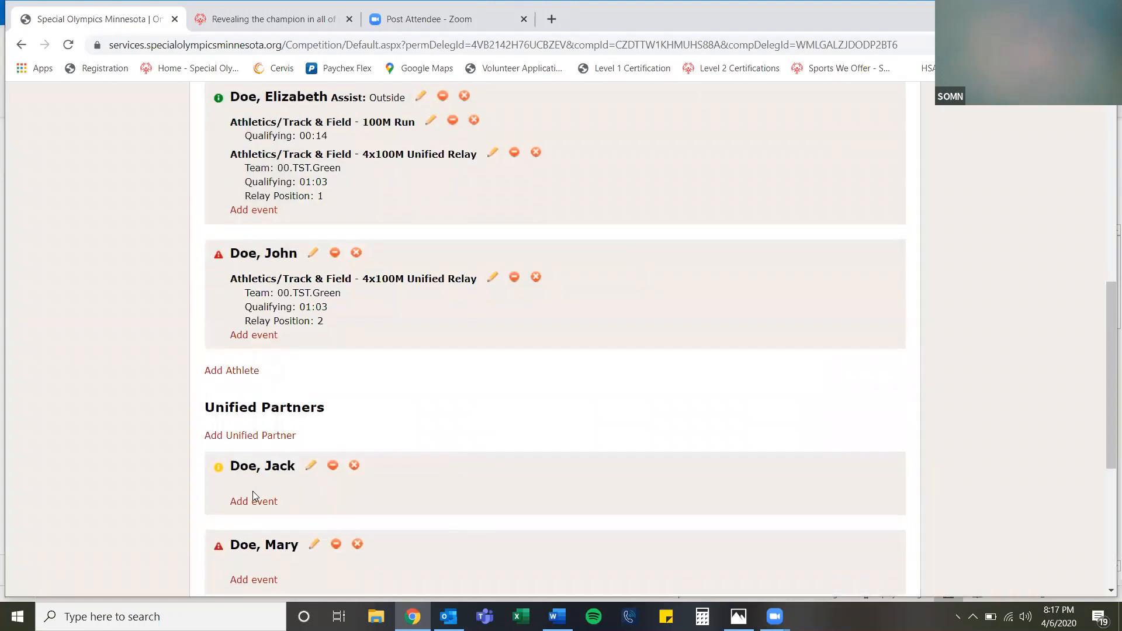
# Enter the unified partner with the yellow status in the 4x100M Unified Relay on team 00.TST.Green at position 3 and save
pyautogui.scroll(-4, 252, 490)
pyautogui.click(256, 244)
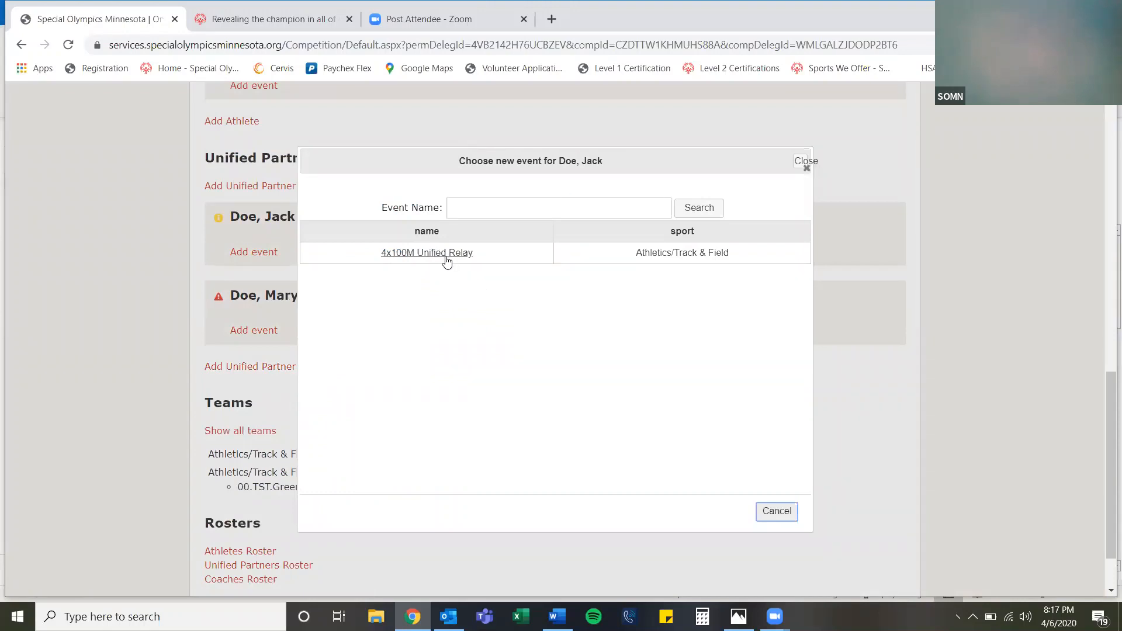
pyautogui.click(447, 260)
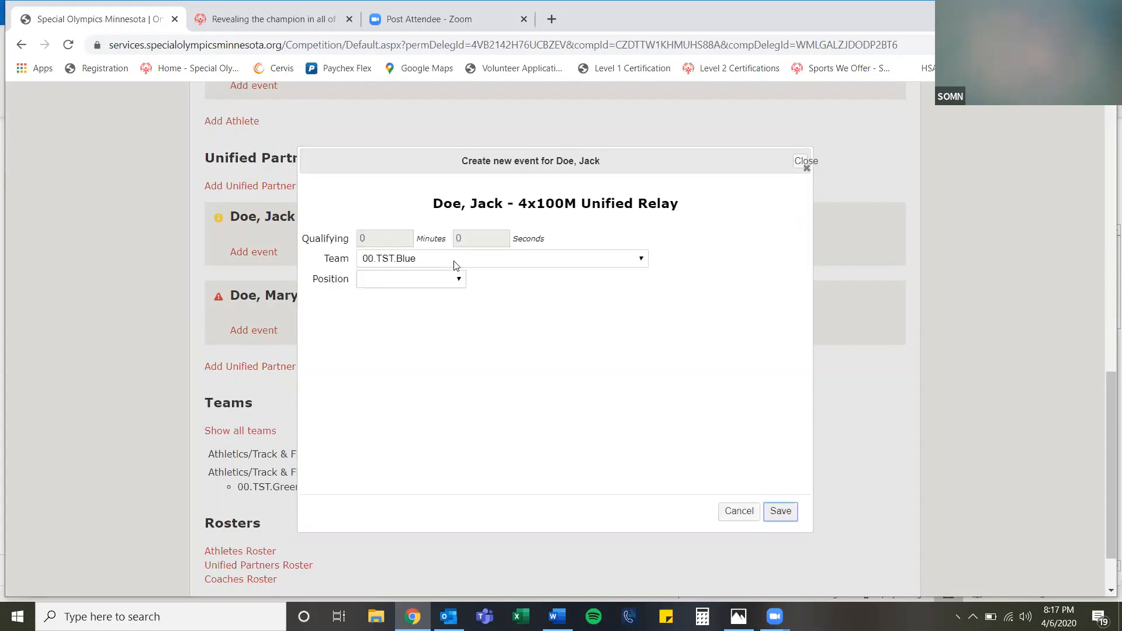
pyautogui.click(453, 262)
pyautogui.click(450, 286)
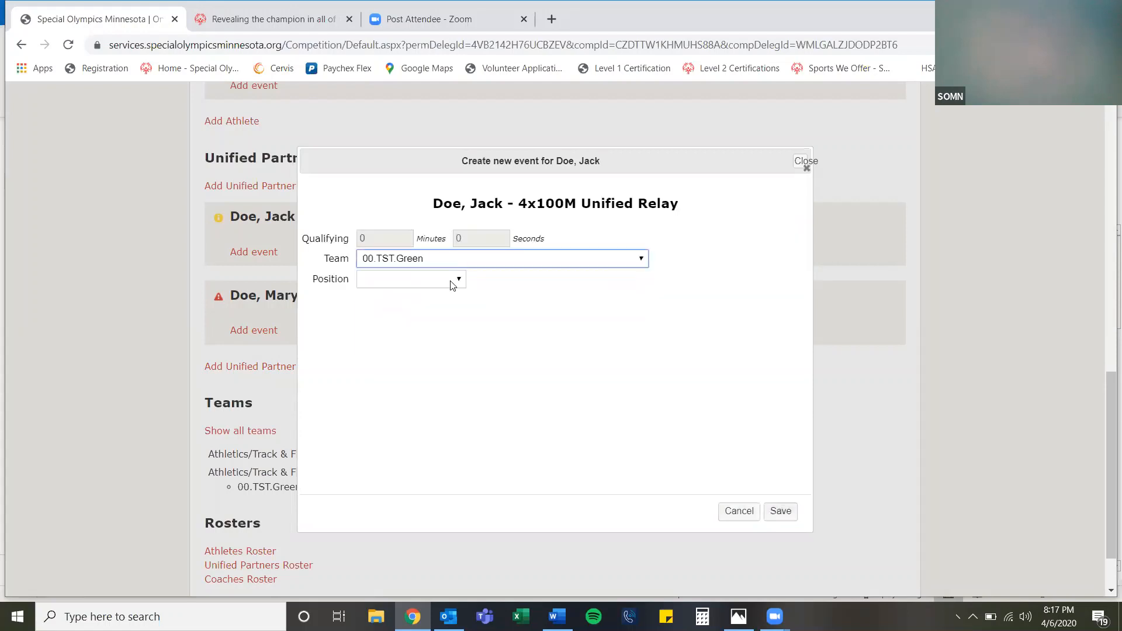
pyautogui.click(453, 285)
pyautogui.click(398, 331)
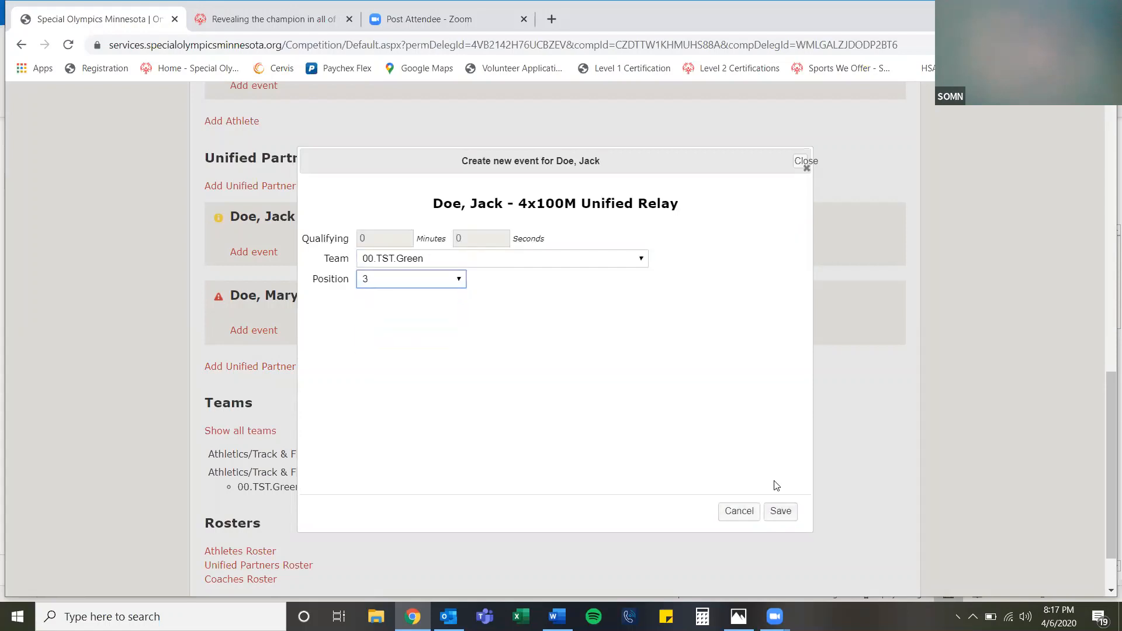
pyautogui.click(782, 514)
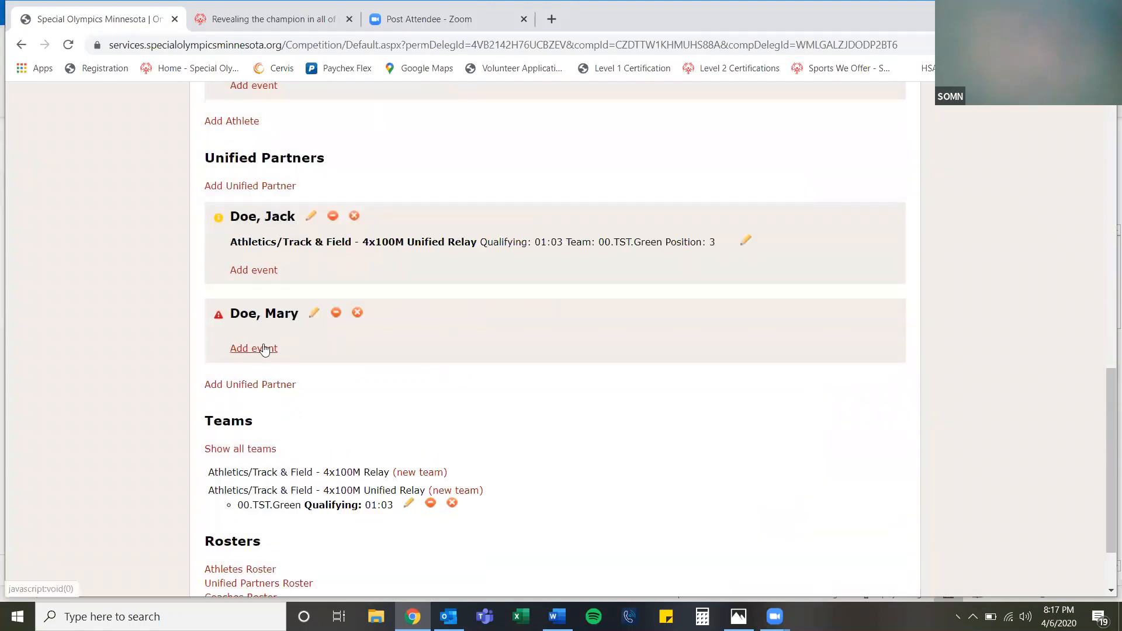
# Enter the unified partner with the red warning in the 4x100M Unified Relay on team 00.TST.Green at position 4 and save
pyautogui.click(265, 348)
pyautogui.click(439, 257)
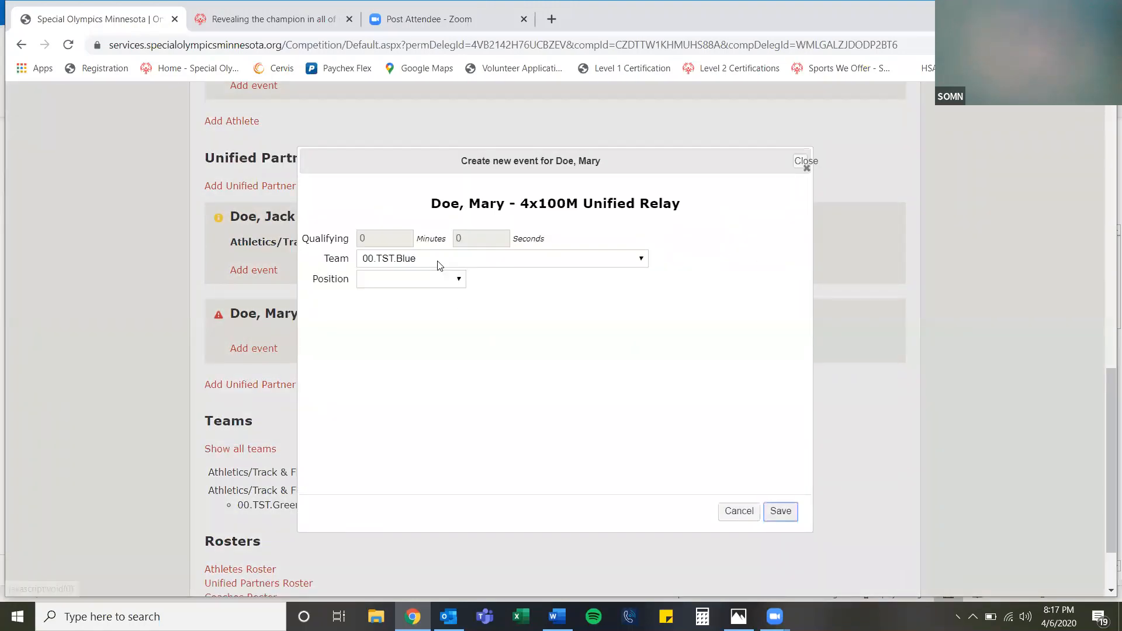
pyautogui.click(440, 263)
pyautogui.click(432, 285)
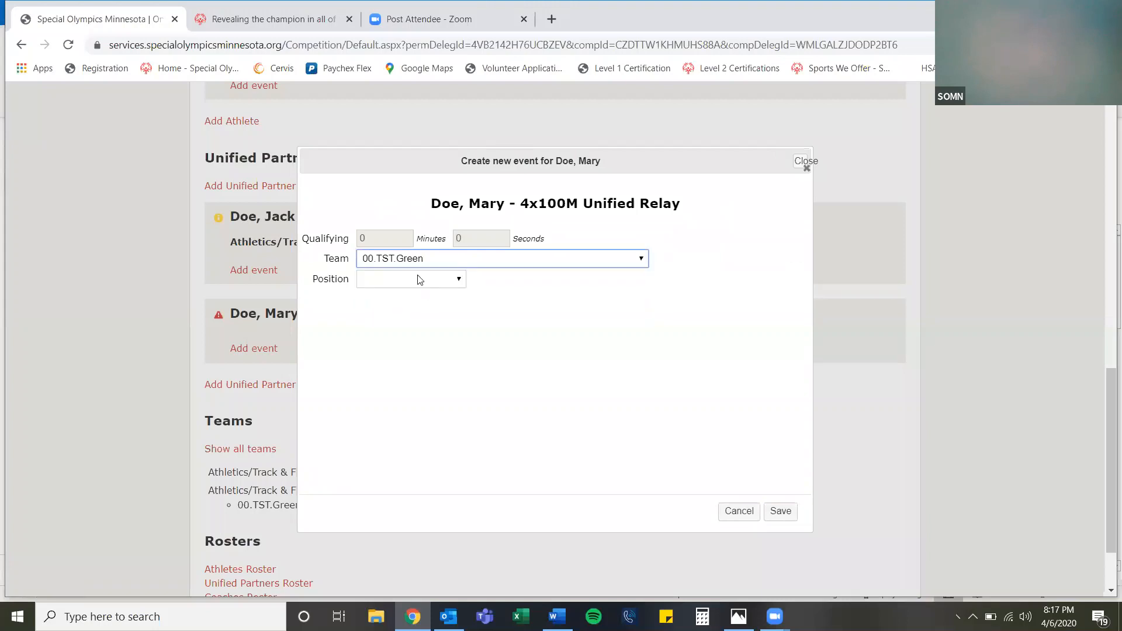
pyautogui.click(418, 280)
pyautogui.click(400, 345)
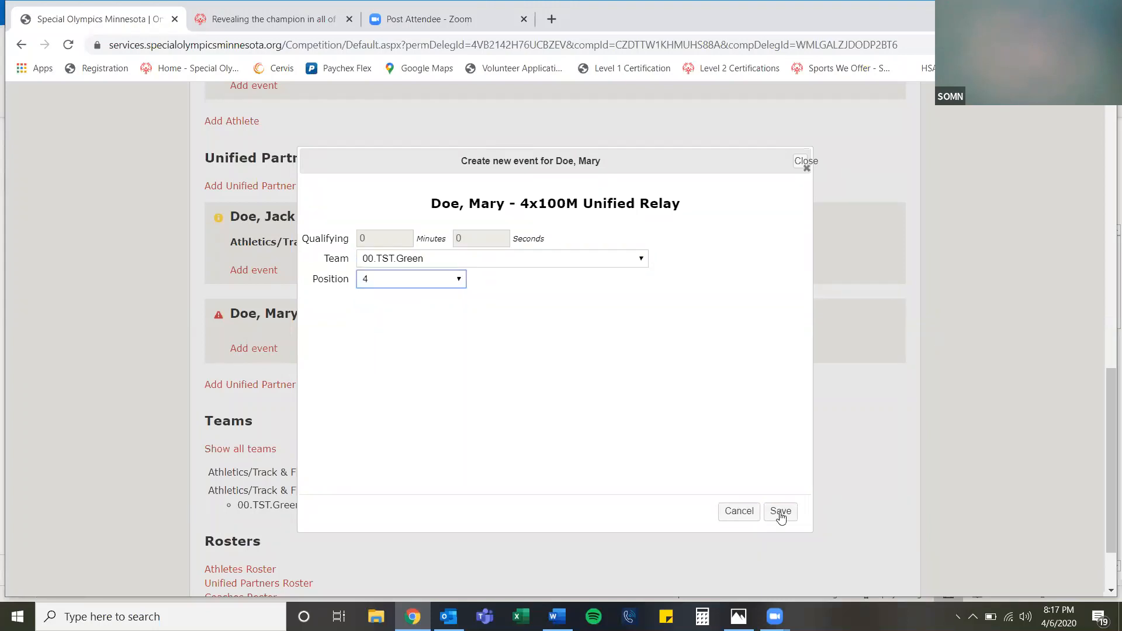
pyautogui.click(779, 512)
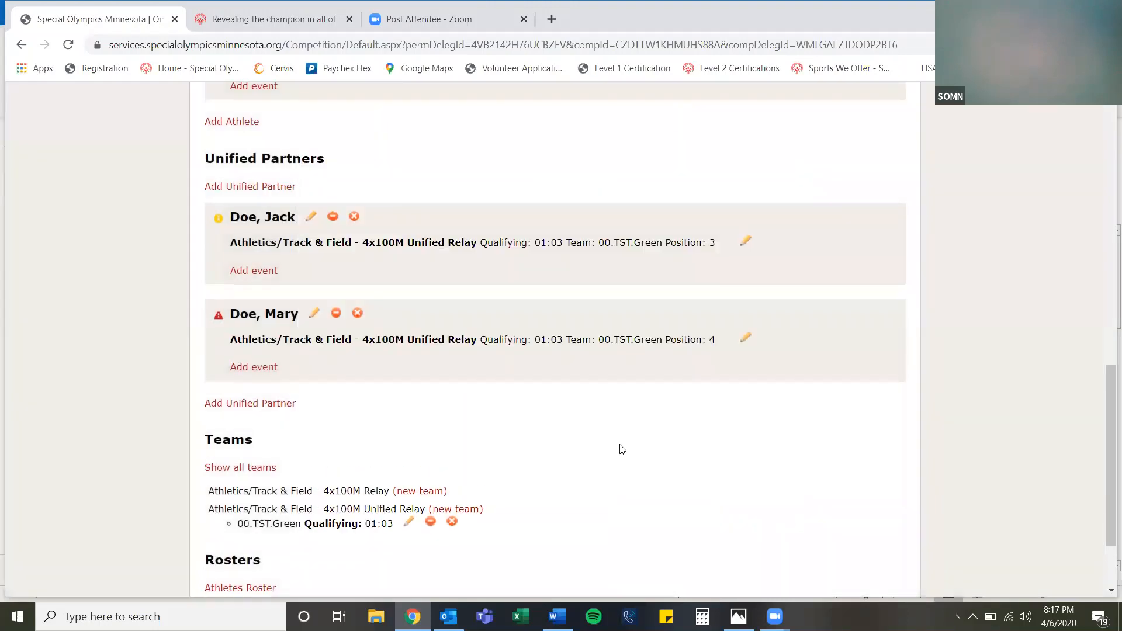
# Review the relay team and position entries of all registered athletes and unified partners, and the Teams and Rosters sections
pyautogui.scroll(5, 622, 449)
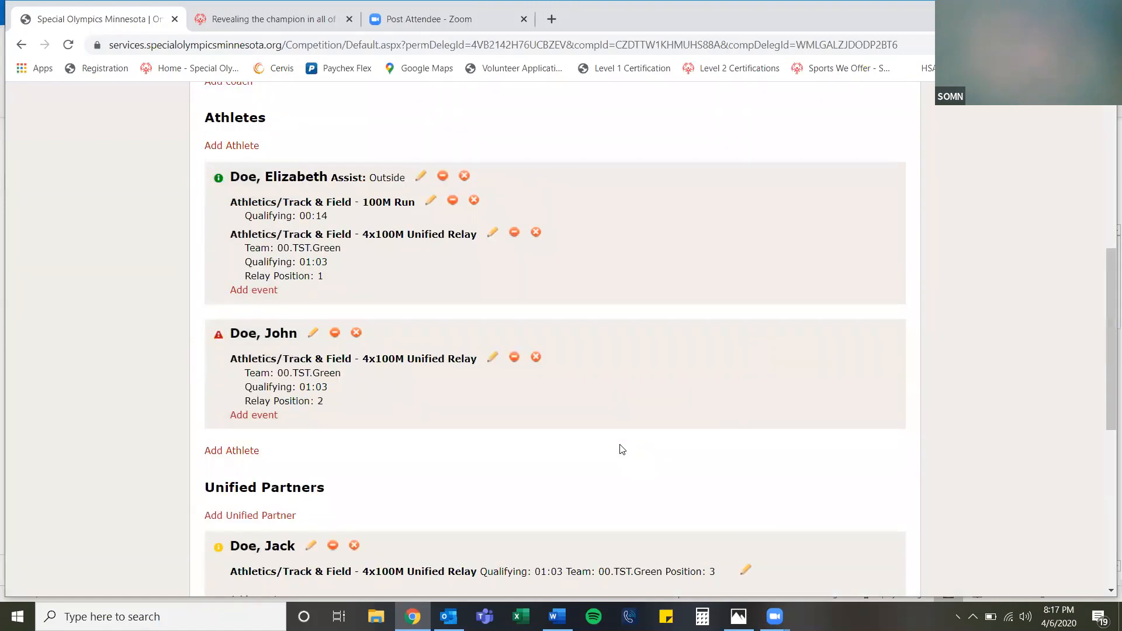
pyautogui.scroll(-4, 622, 449)
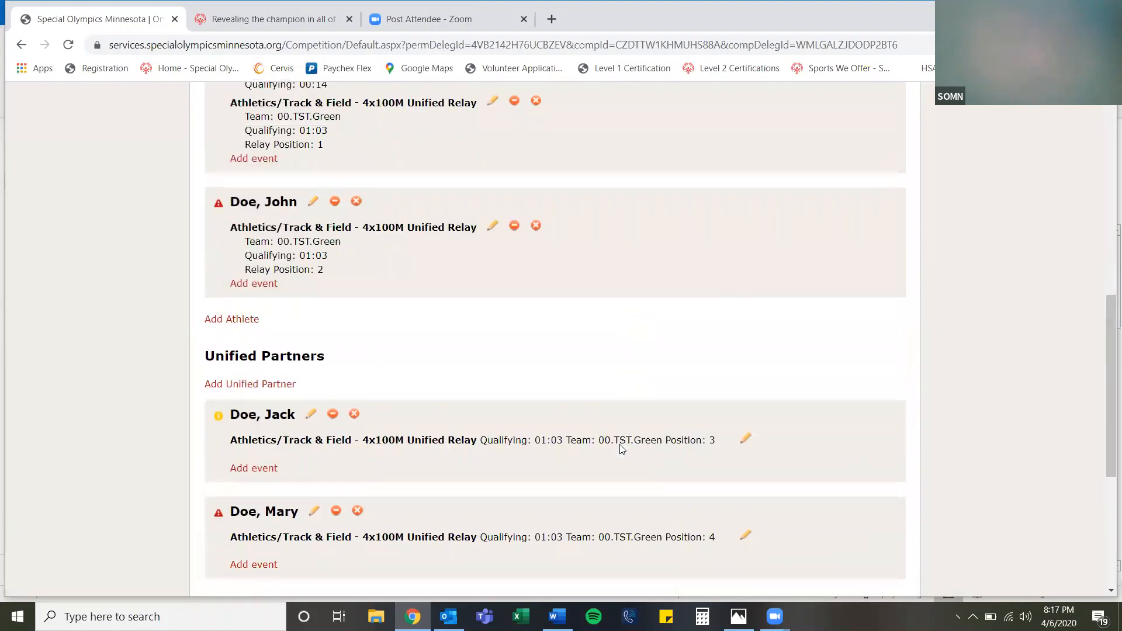
pyautogui.scroll(-3, 622, 449)
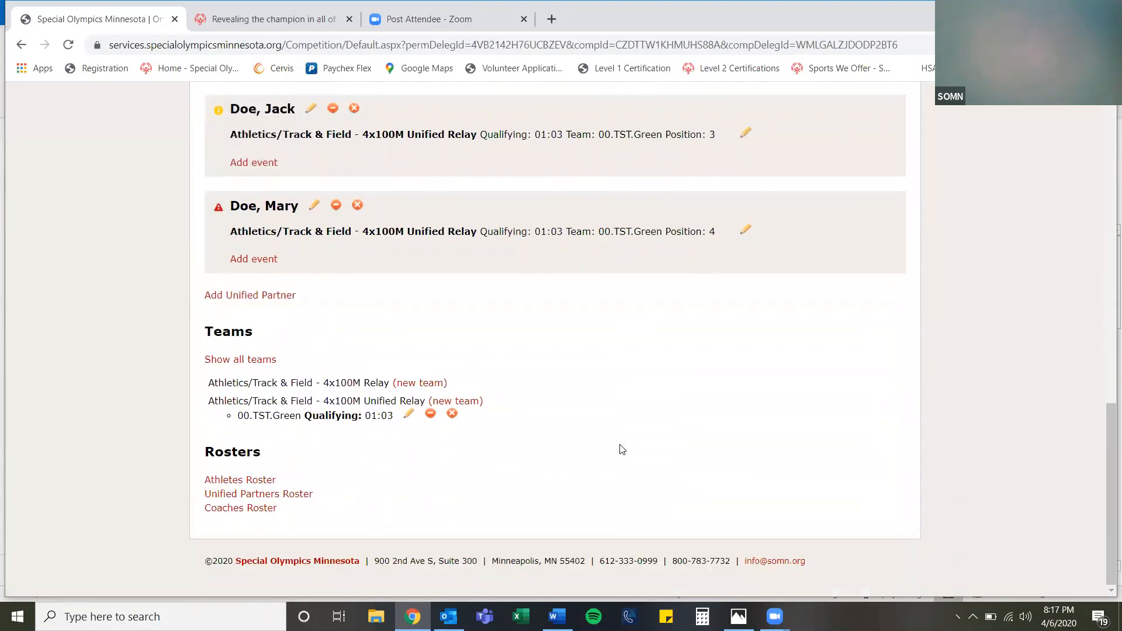
pyautogui.scroll(6, 622, 449)
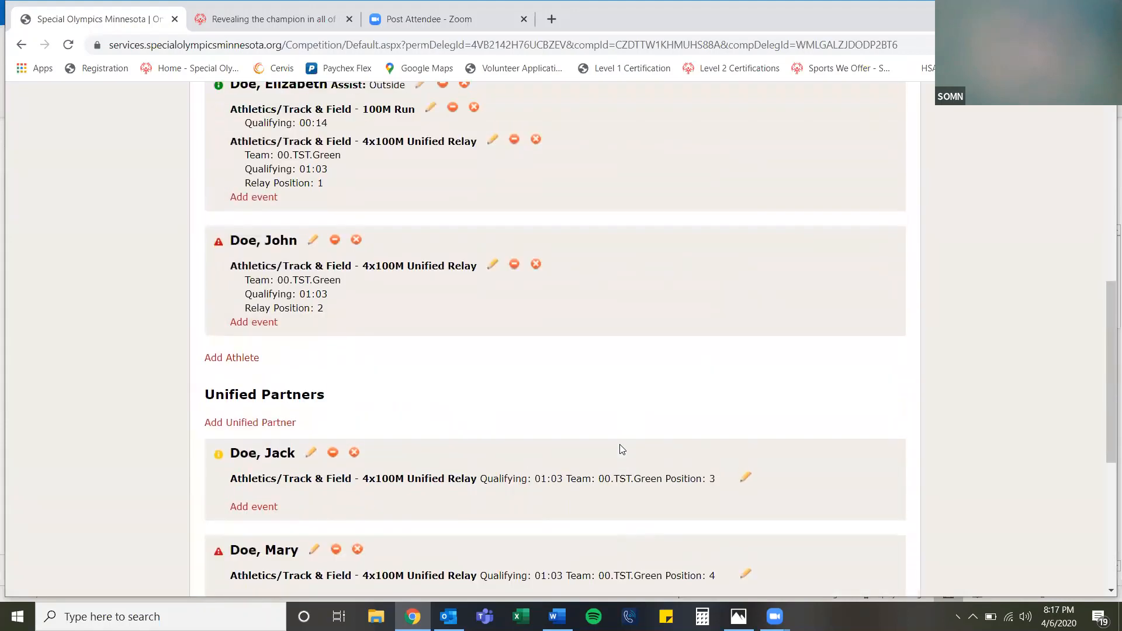
pyautogui.scroll(-5, 617, 342)
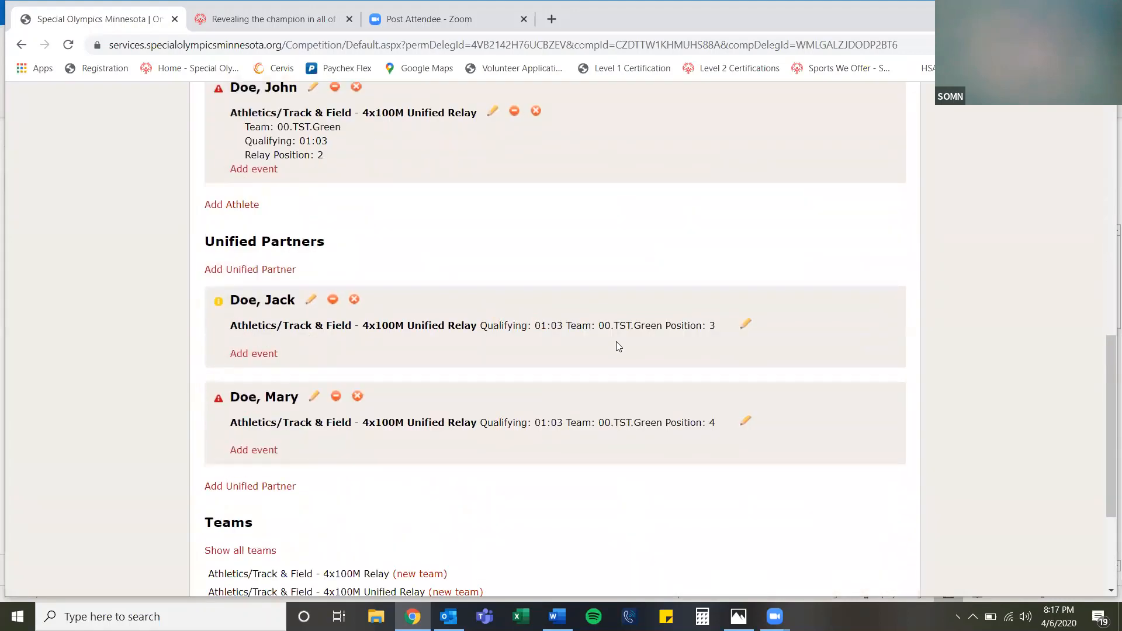
pyautogui.scroll(-2, 616, 342)
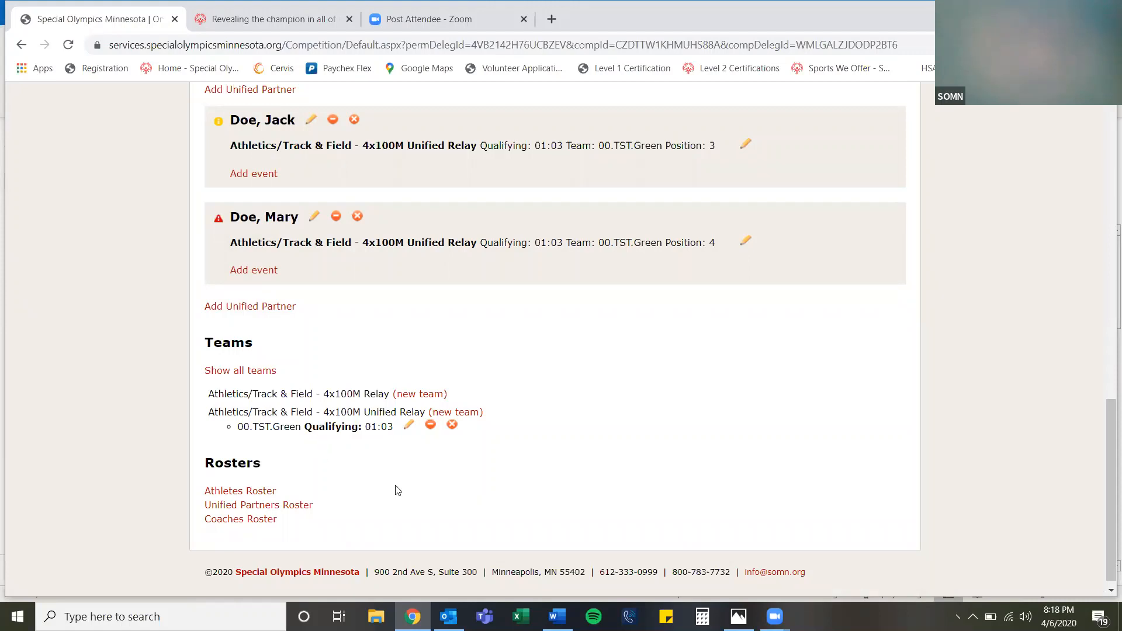
# Add the first listed Test Delegation coach to the Track & Field registration and save
pyautogui.scroll(3, 504, 444)
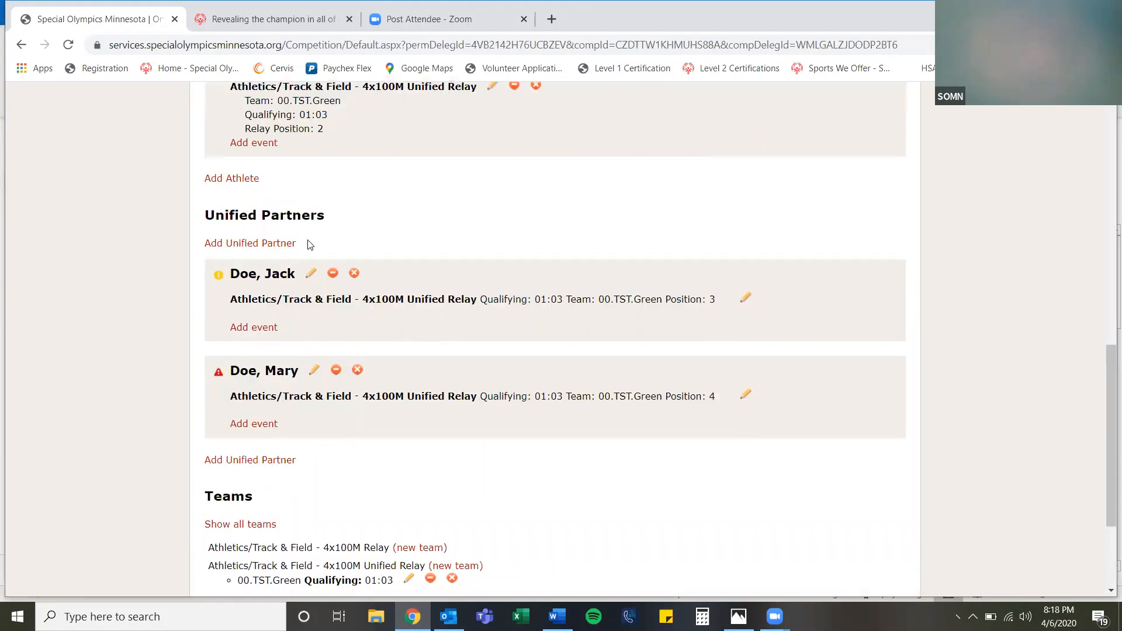
pyautogui.scroll(6, 281, 305)
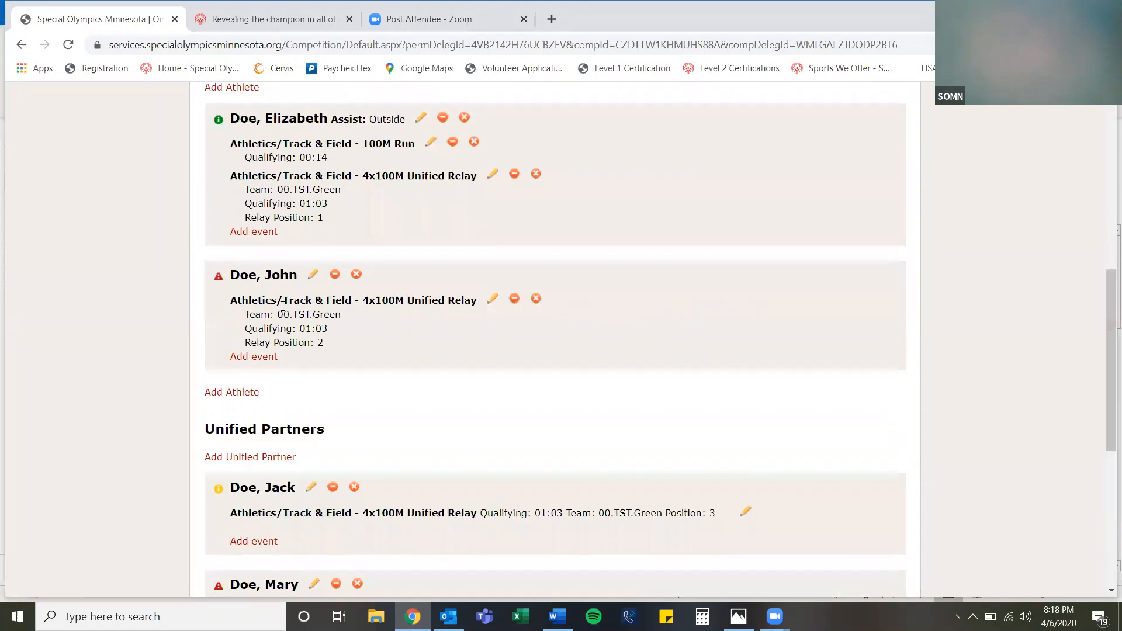
pyautogui.scroll(2, 282, 309)
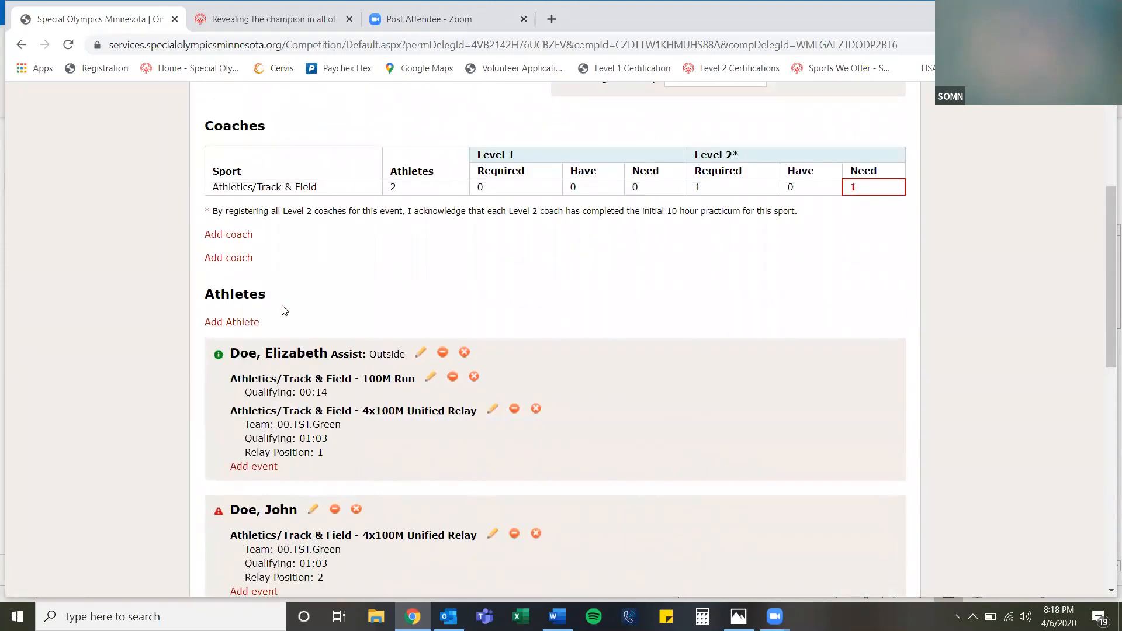
pyautogui.scroll(1, 282, 310)
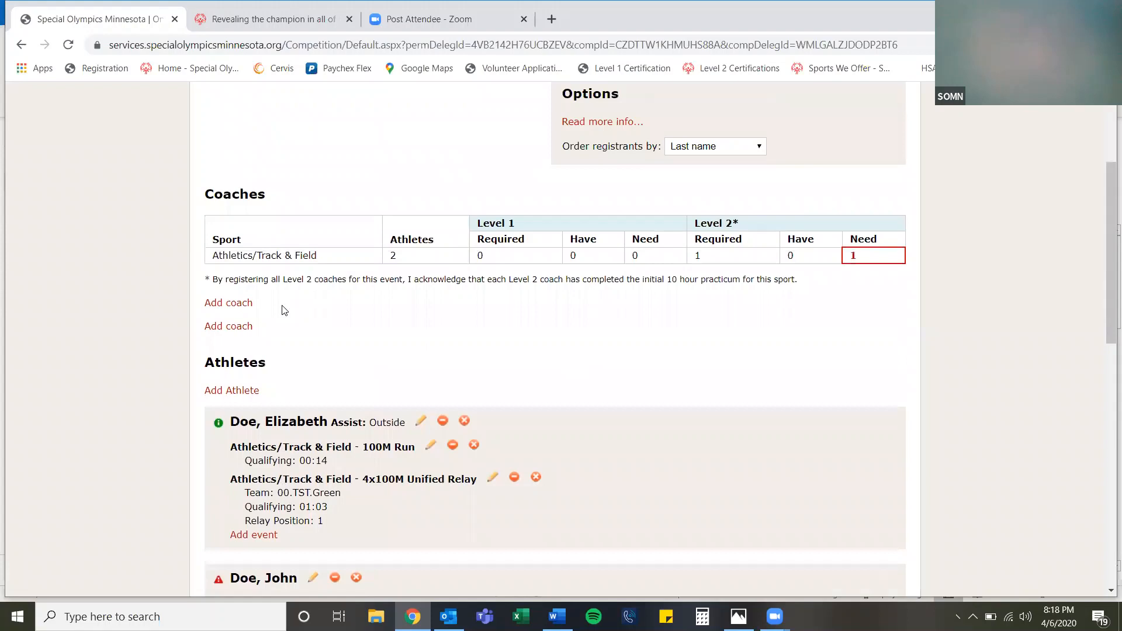
pyautogui.click(247, 306)
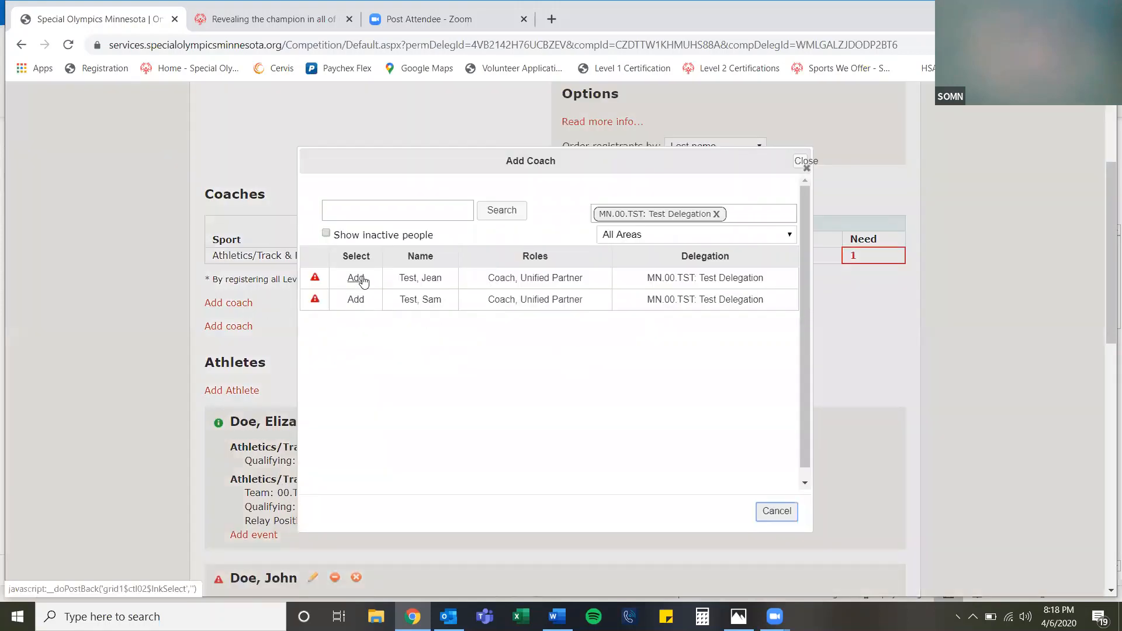
pyautogui.click(356, 279)
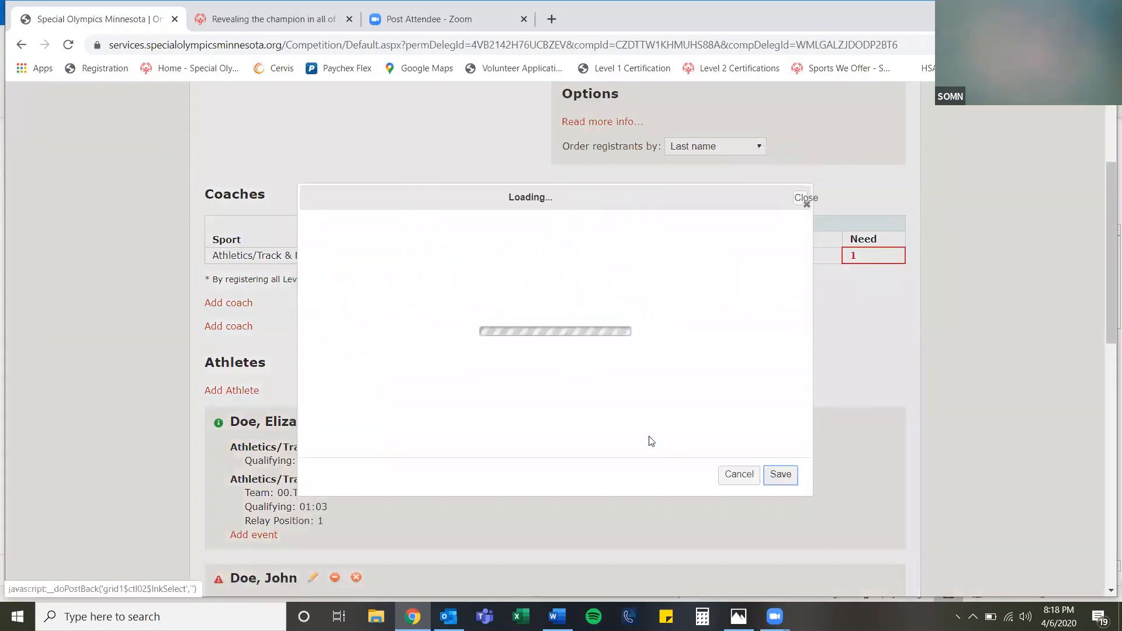
pyautogui.click(777, 472)
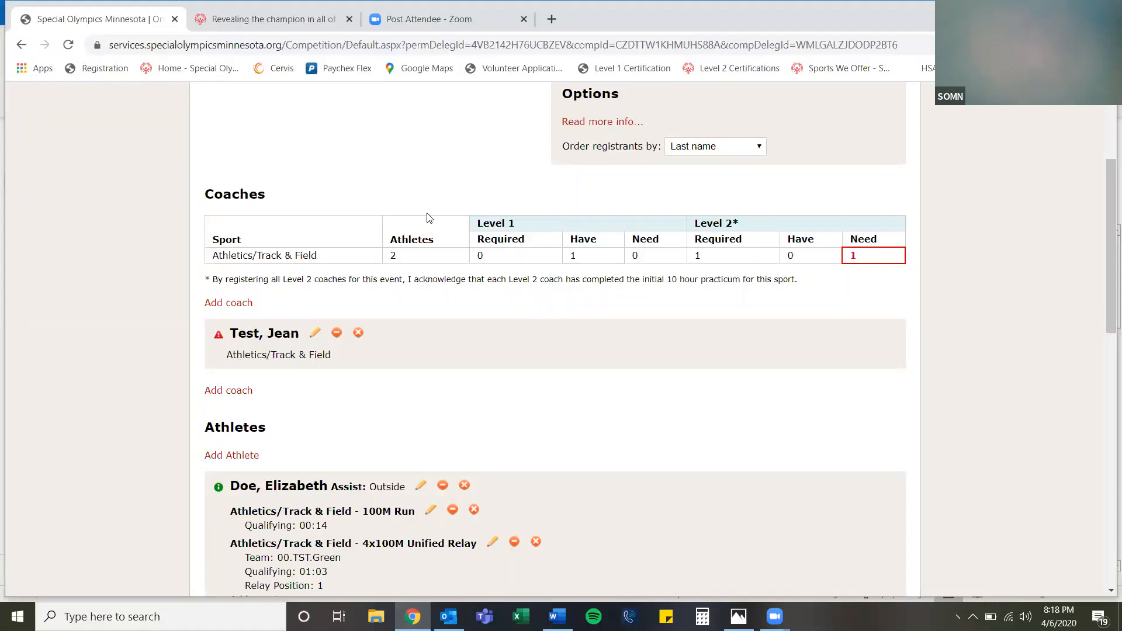
# Switch to the Special Olympics Minnesota website and open the Coach Portal through its Coaches page
pyautogui.click(300, 24)
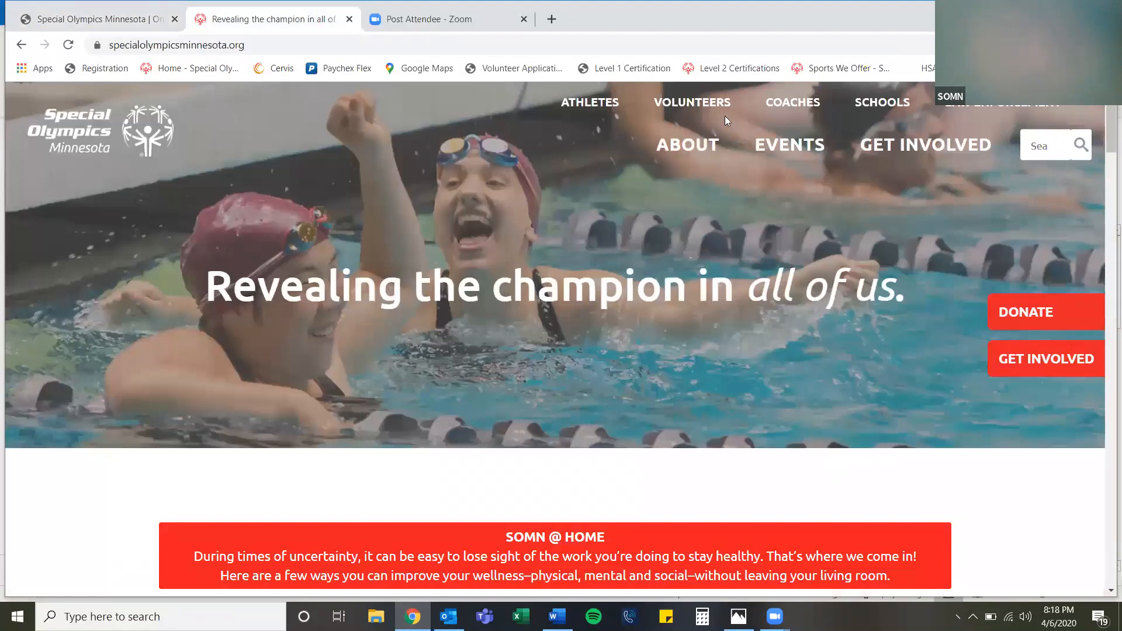
pyautogui.click(781, 103)
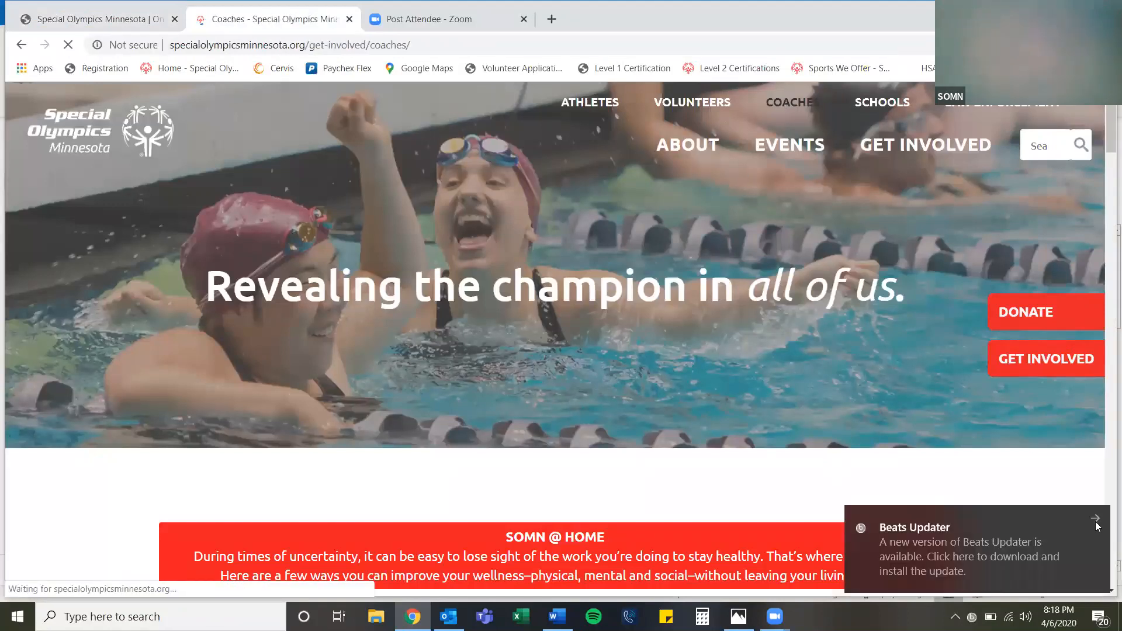
pyautogui.scroll(-6, 748, 374)
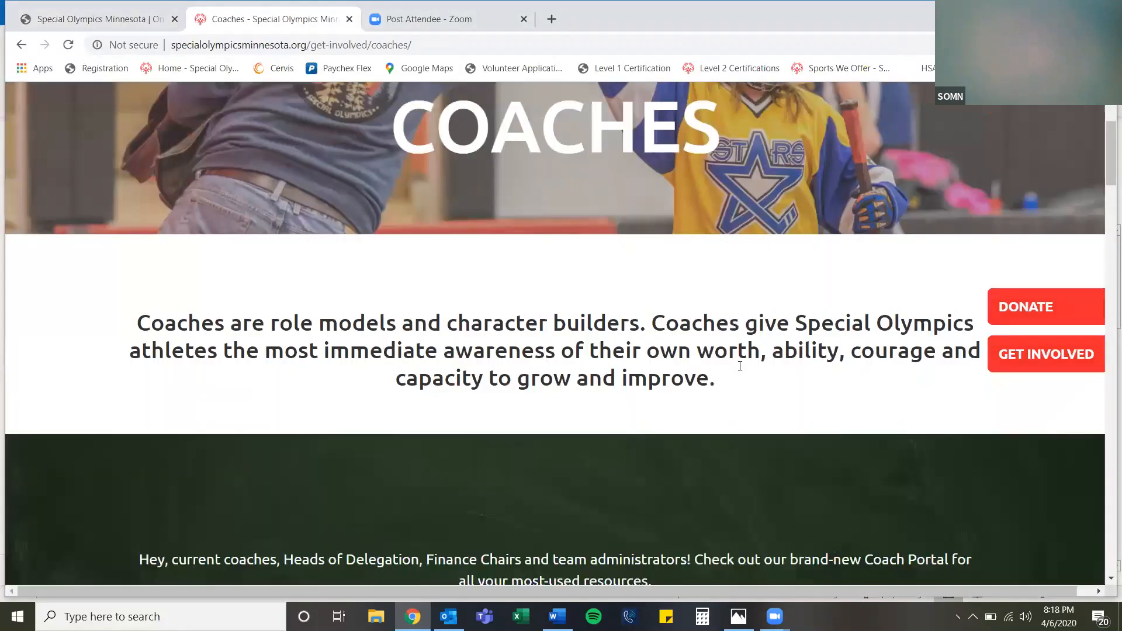
pyautogui.scroll(-1, 563, 377)
pyautogui.click(561, 374)
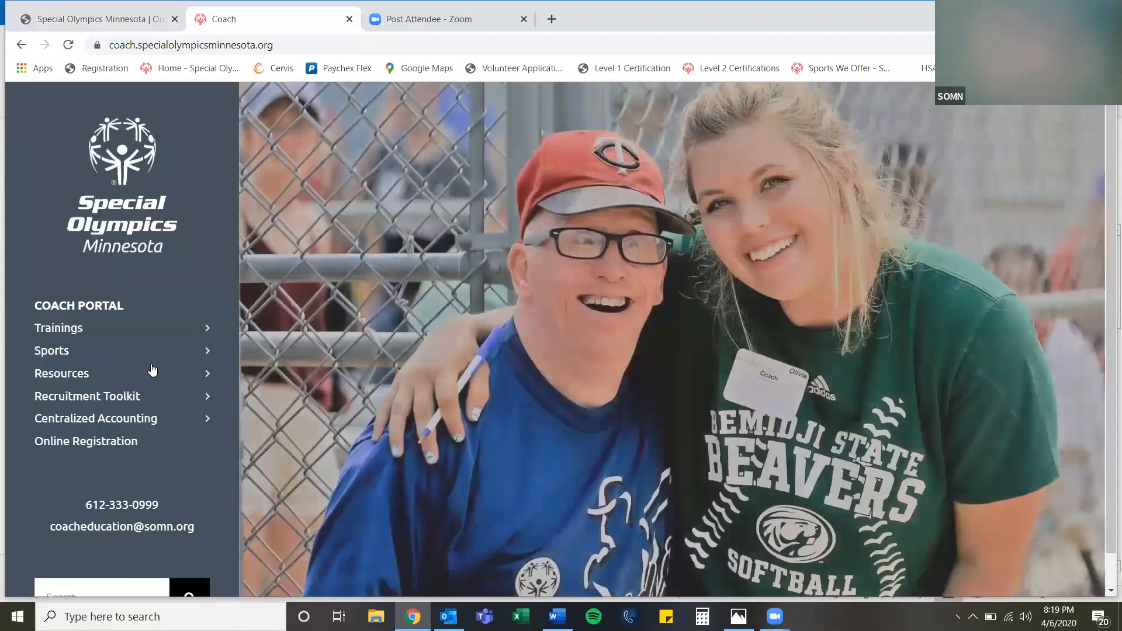
# Open the Coach Certification Ratio Table PDF from the Policies & Fact Sheets resources and examine the athlete-to-coach ratios
pyautogui.moveTo(153, 374)
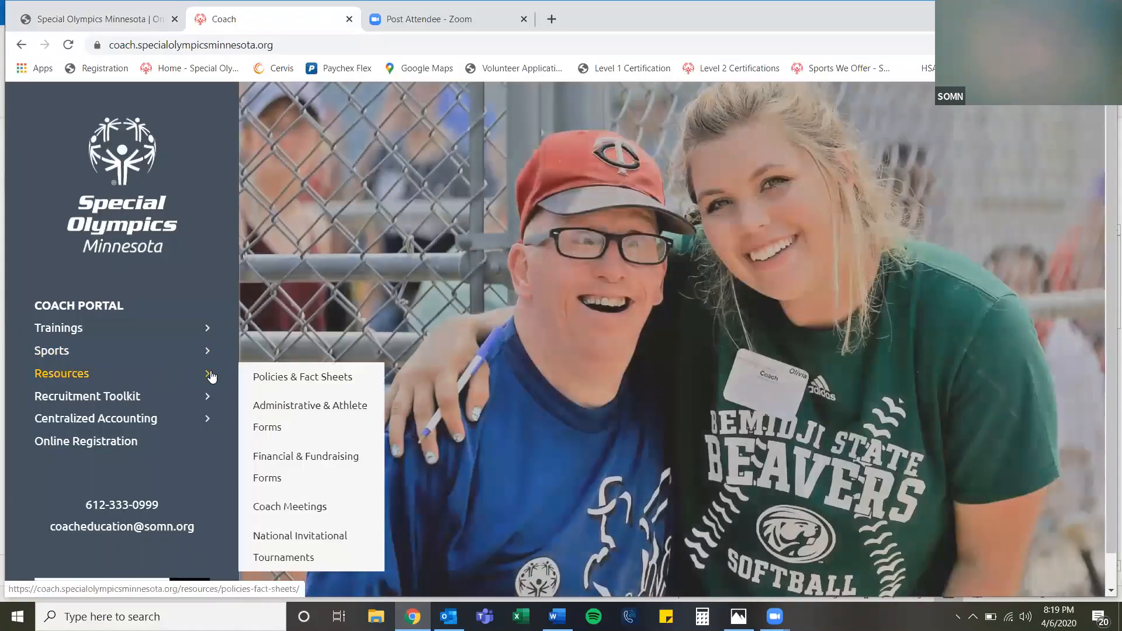
pyautogui.click(249, 379)
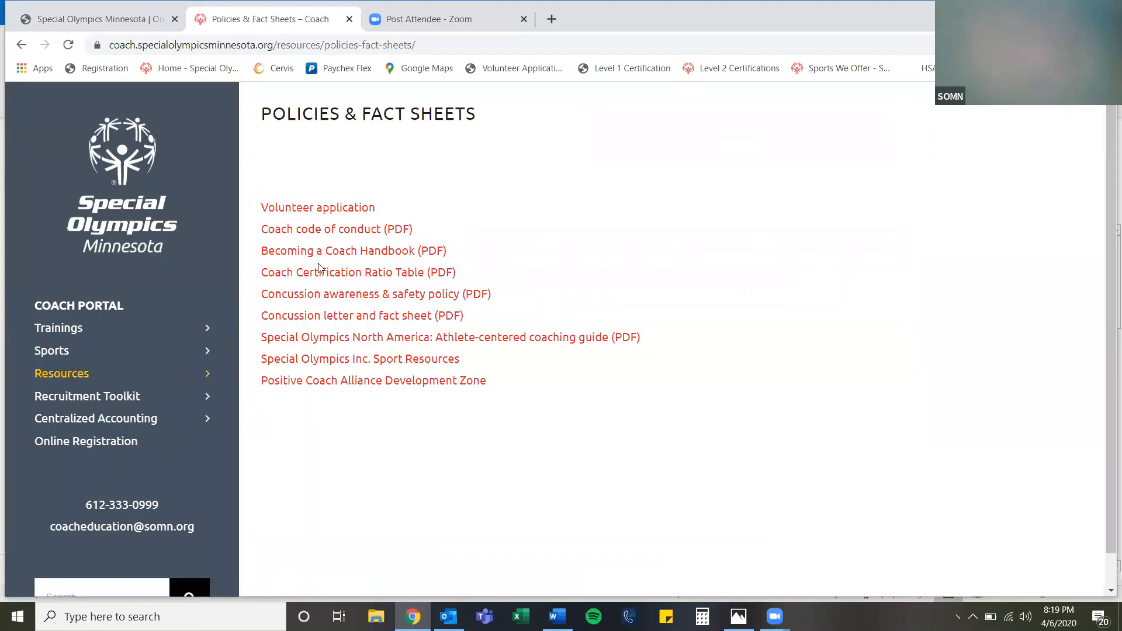
pyautogui.click(319, 270)
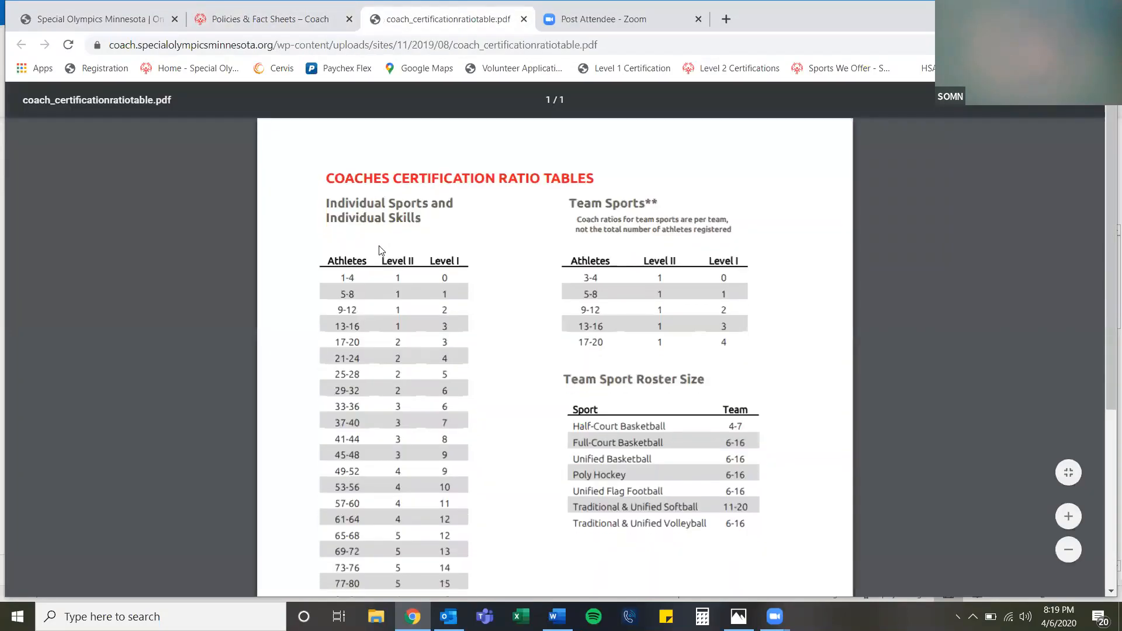
pyautogui.scroll(-1, 378, 250)
pyautogui.scroll(-1, 378, 246)
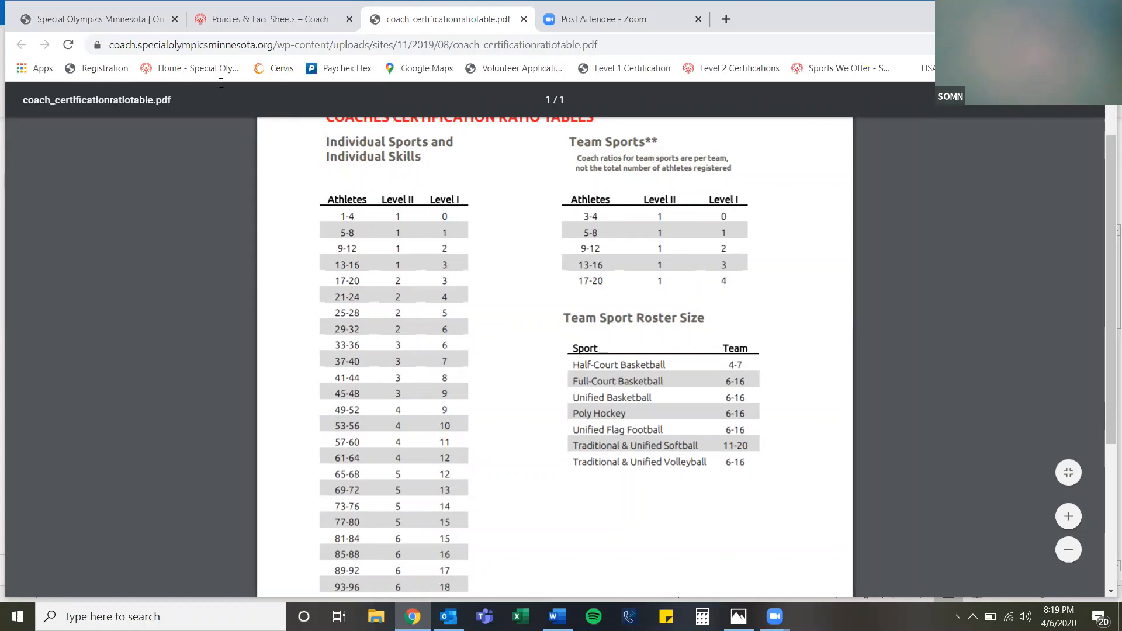
# Return to the Test Delegation's competition list in Online Registration and register the delegation for 2020 Area 11 Bocce with a blank sheet
pyautogui.click(122, 23)
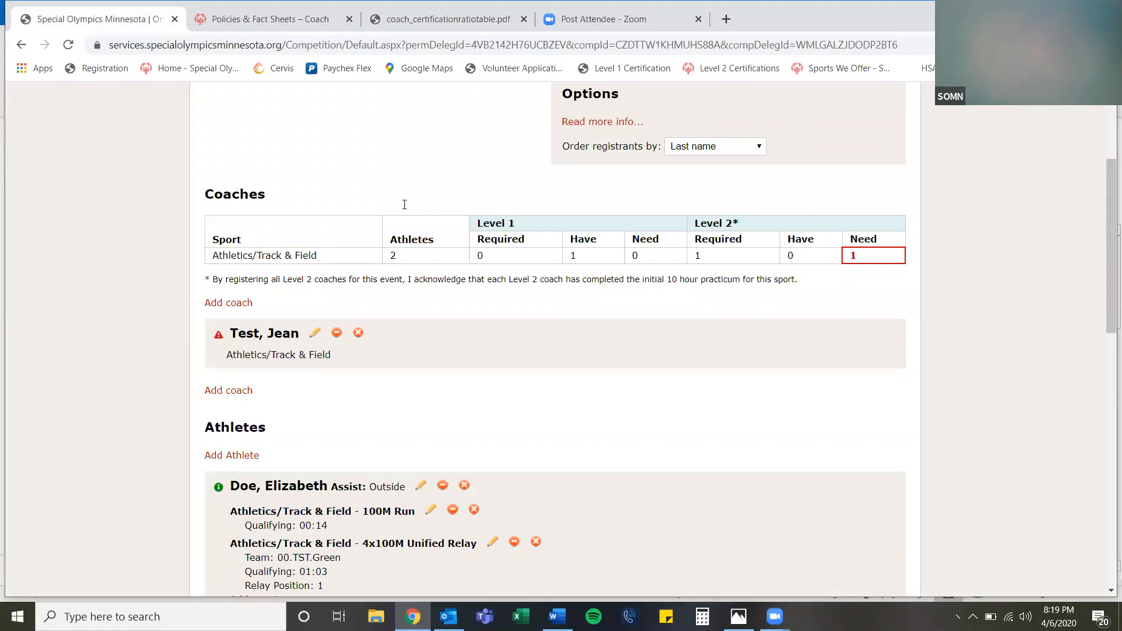
pyautogui.scroll(2, 404, 205)
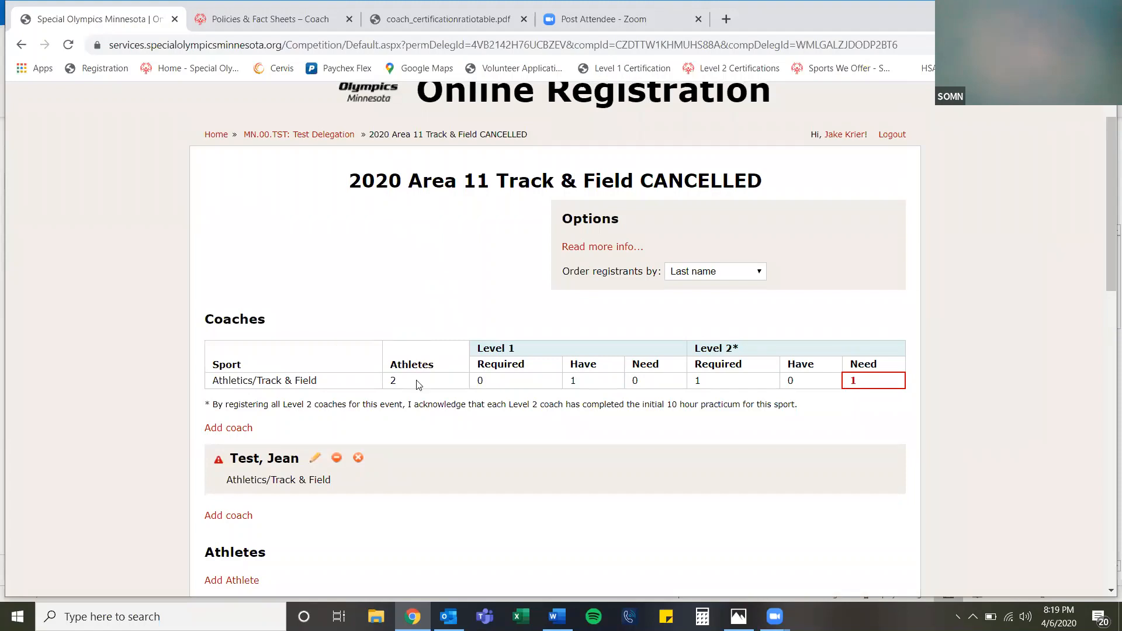
pyautogui.click(331, 136)
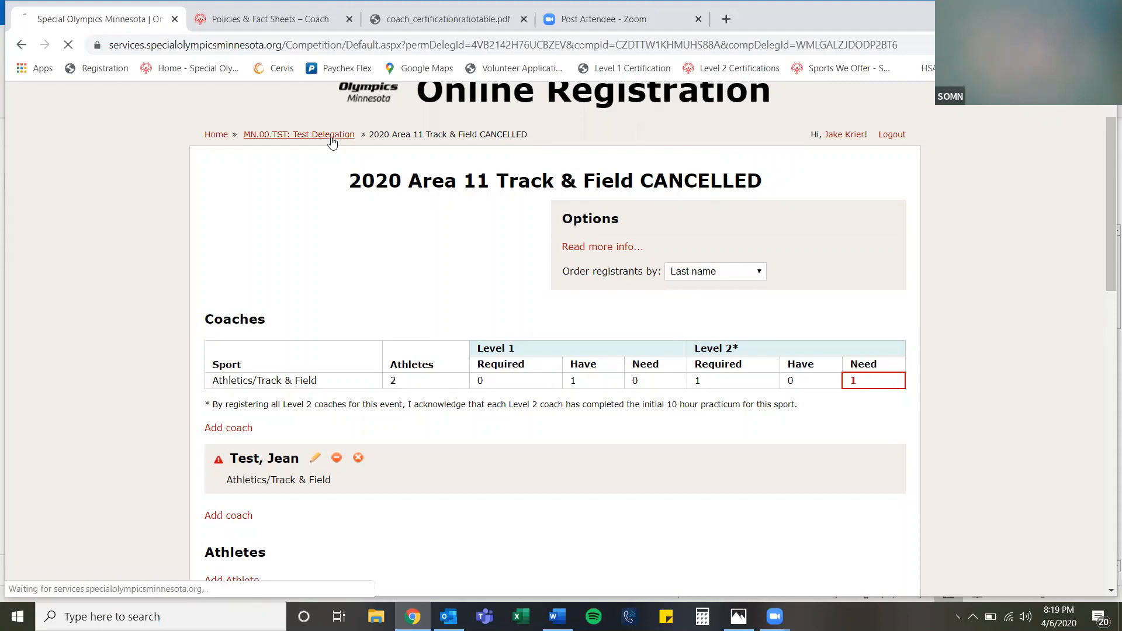
pyautogui.scroll(-1, 412, 262)
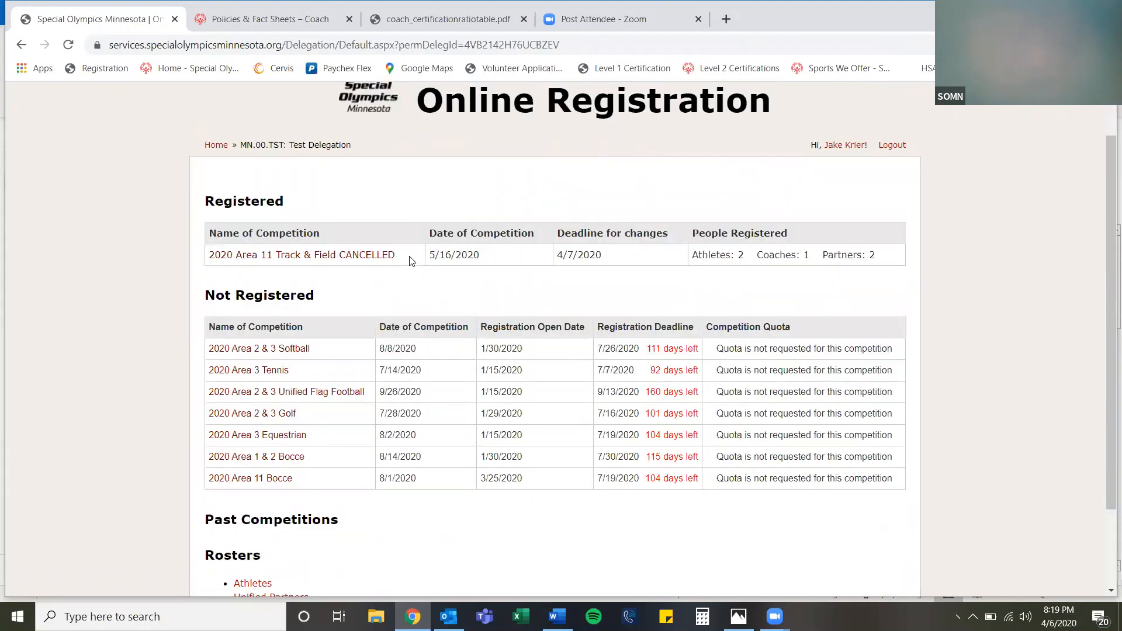
pyautogui.scroll(-1, 412, 262)
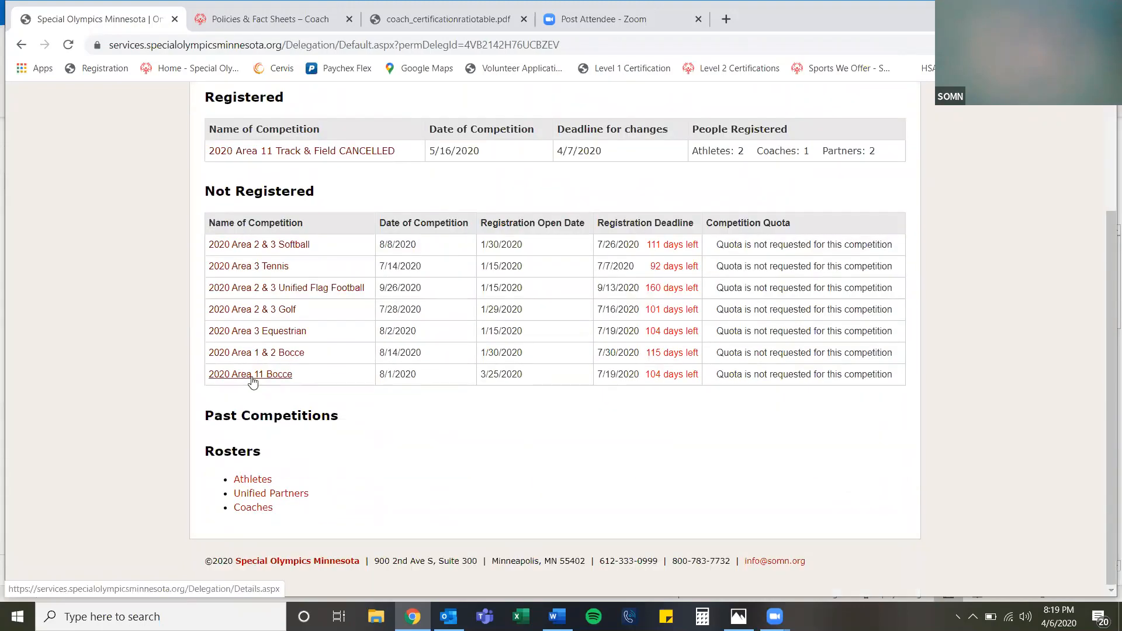
pyautogui.click(251, 376)
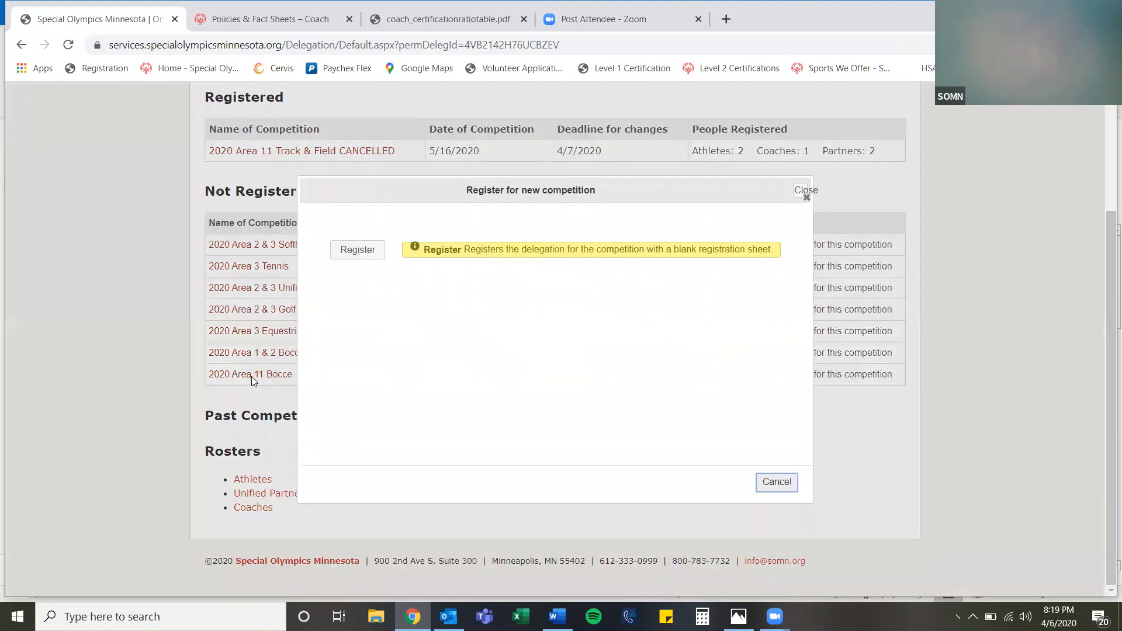
pyautogui.click(373, 250)
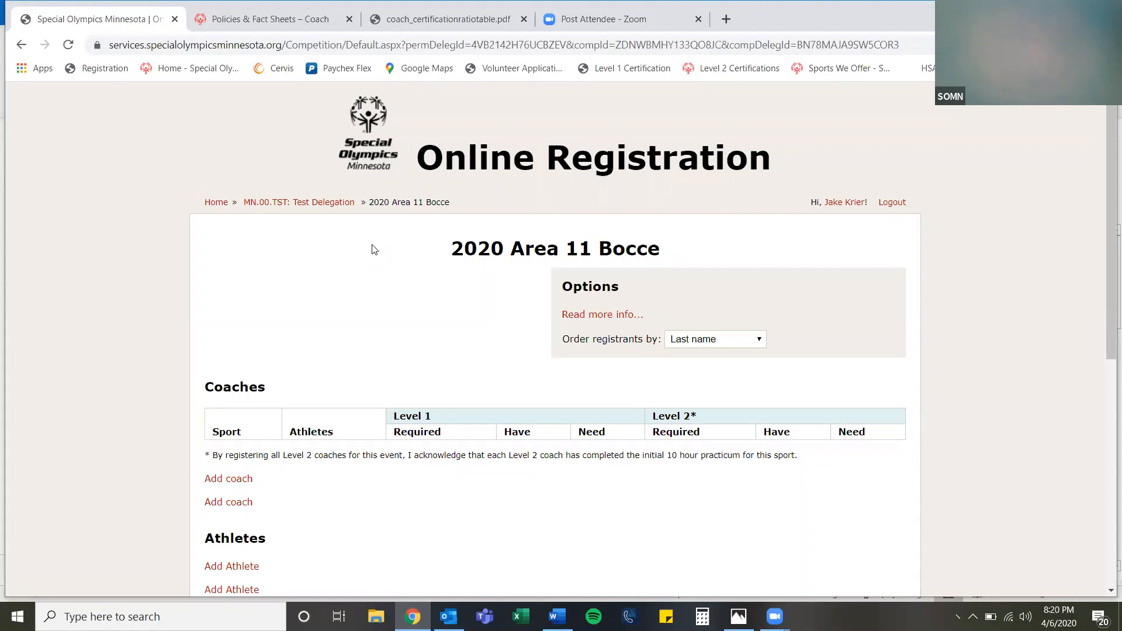
# Look over the Bocce registration sections and check the second available coach's certification information
pyautogui.scroll(-5, 374, 249)
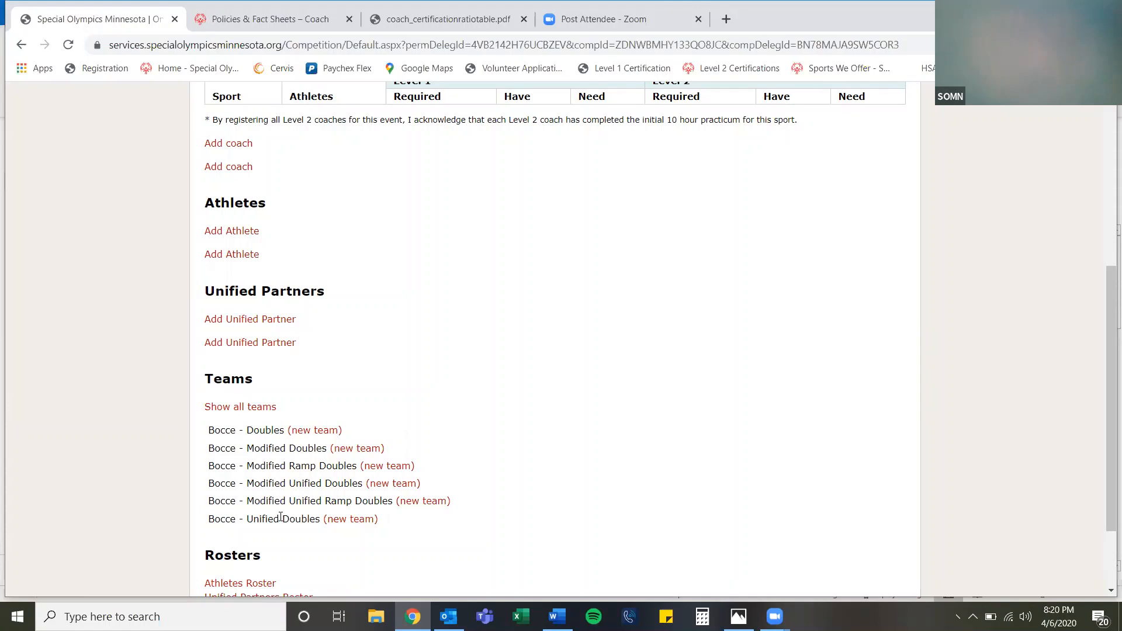
pyautogui.scroll(1, 293, 539)
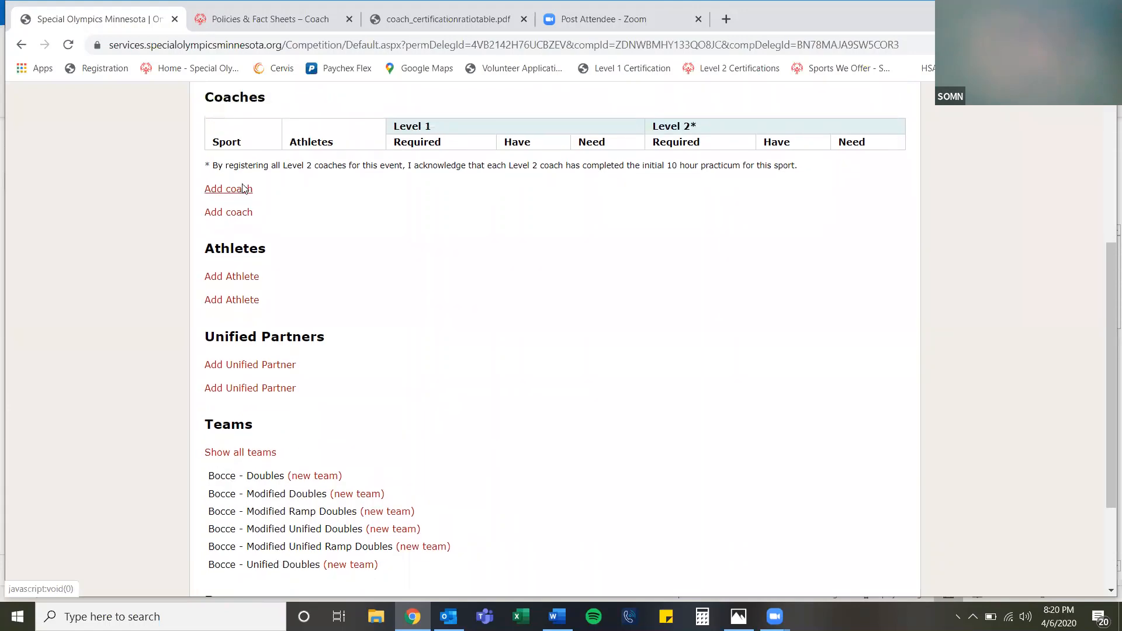
pyautogui.click(243, 190)
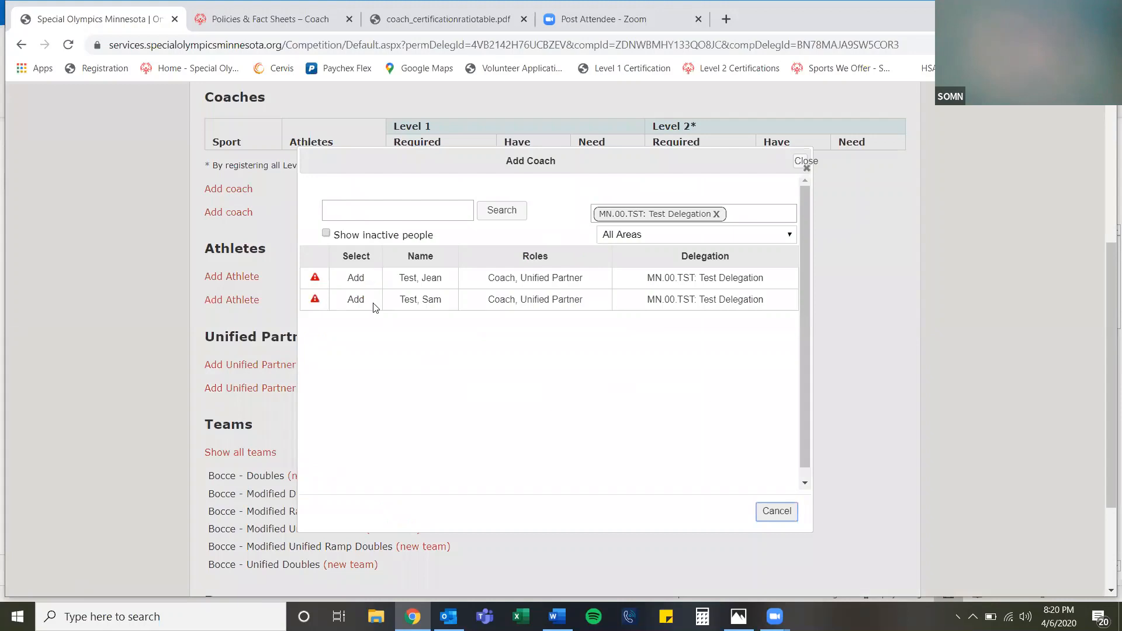
pyautogui.click(314, 301)
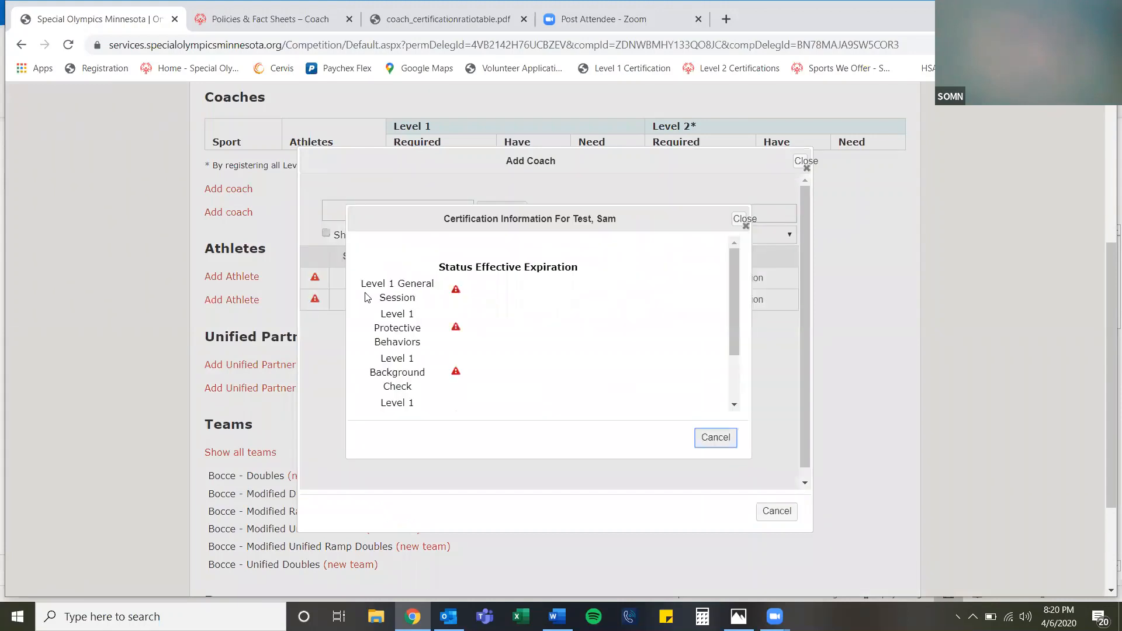
pyautogui.scroll(-1, 603, 310)
pyautogui.press('Escape')
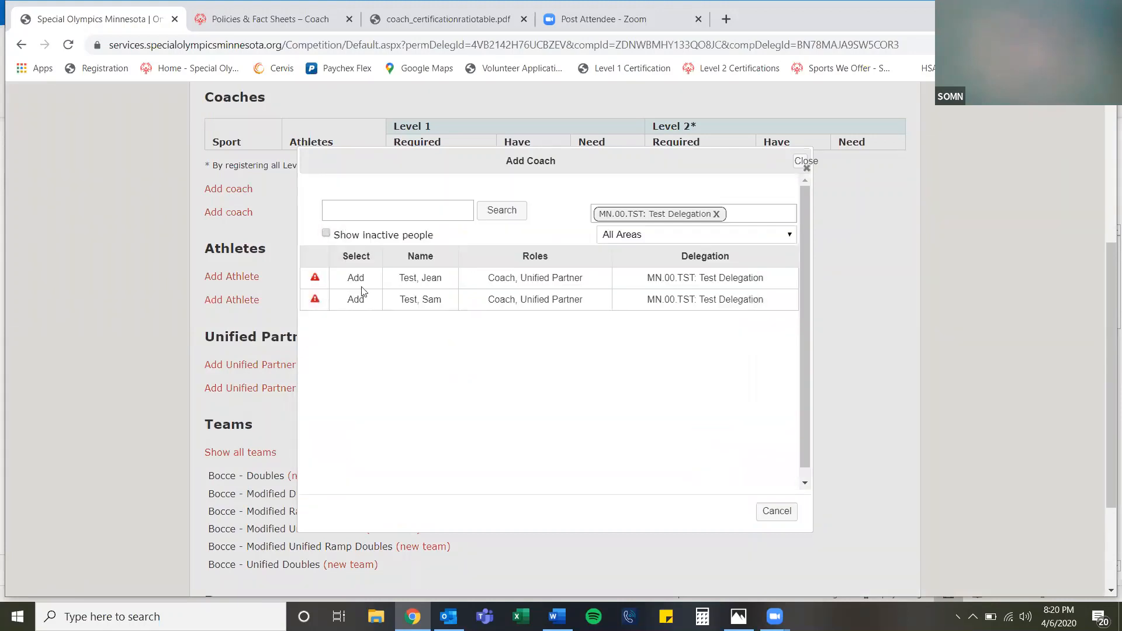
# Examine the first available coach's Level 1 certifications and sport certification, including effective and expiration dates
pyautogui.click(315, 278)
pyautogui.scroll(-3, 499, 310)
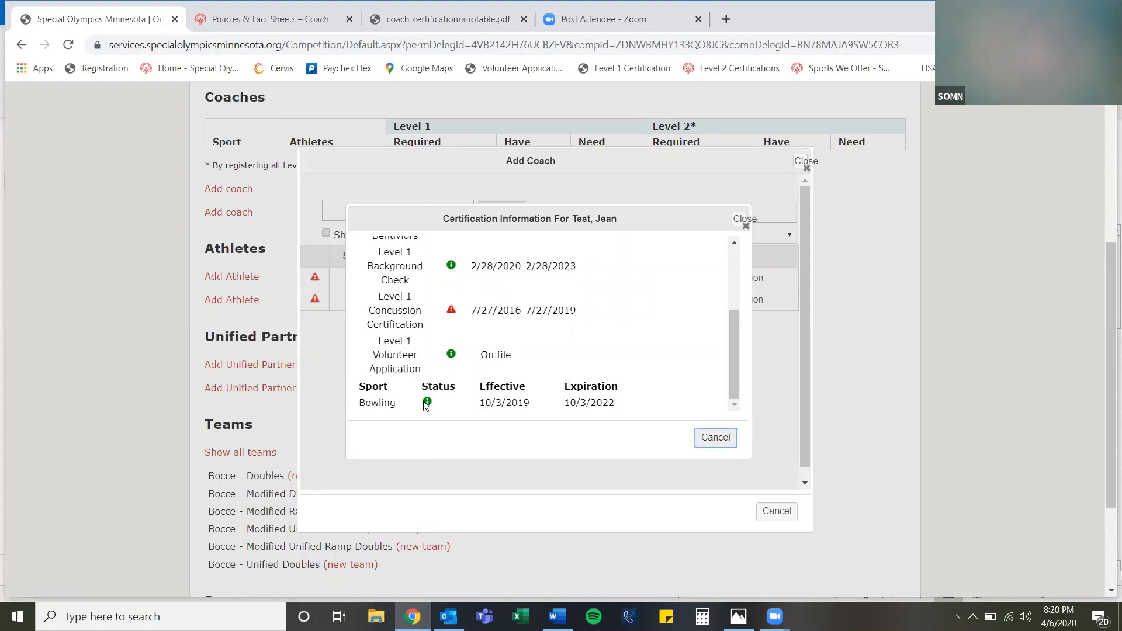
pyautogui.scroll(1, 437, 354)
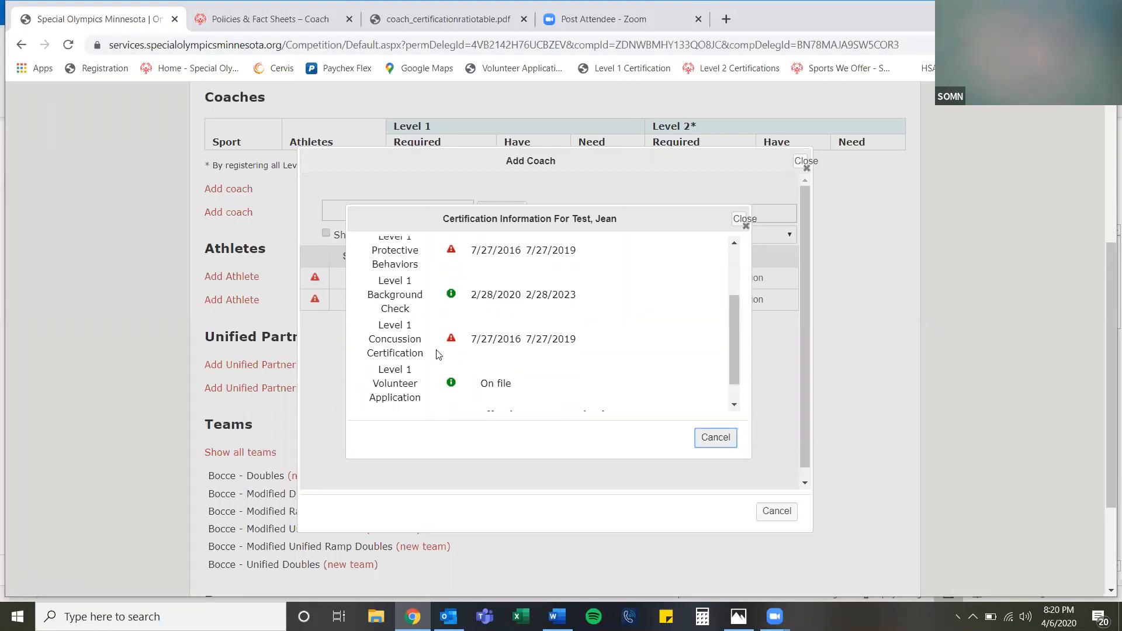
pyautogui.scroll(3, 437, 355)
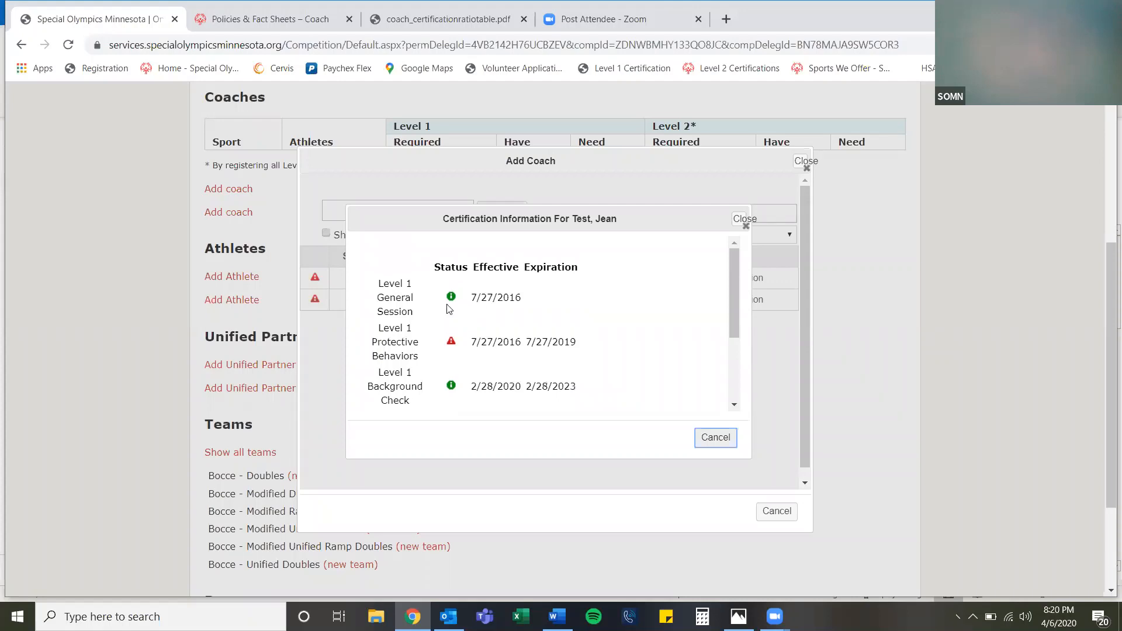
pyautogui.scroll(-2, 478, 351)
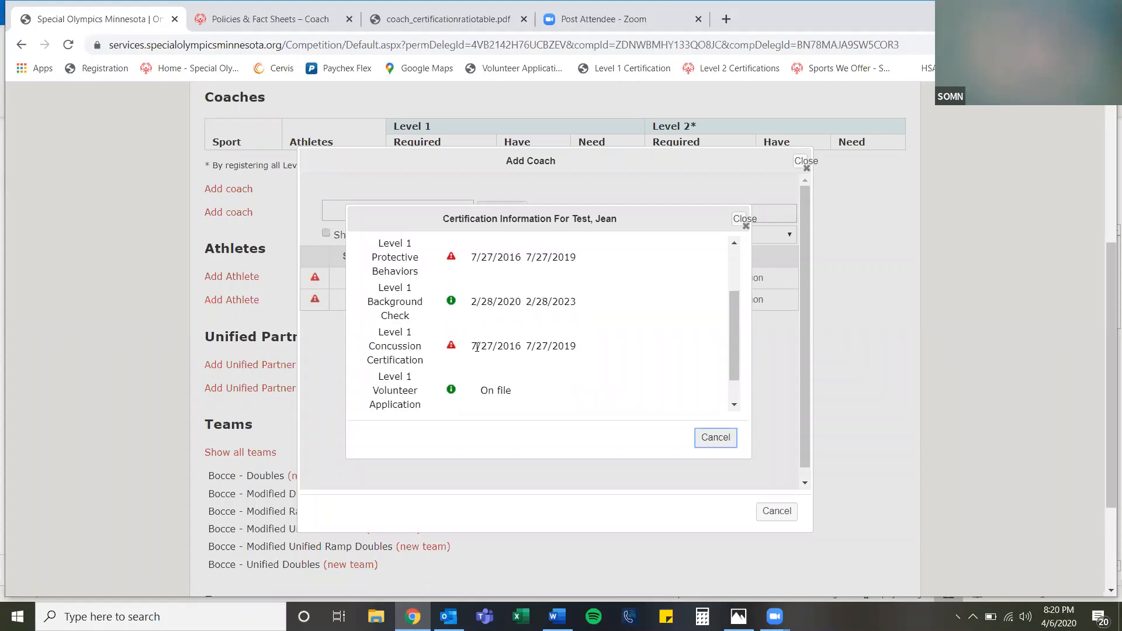
pyautogui.scroll(-1, 477, 347)
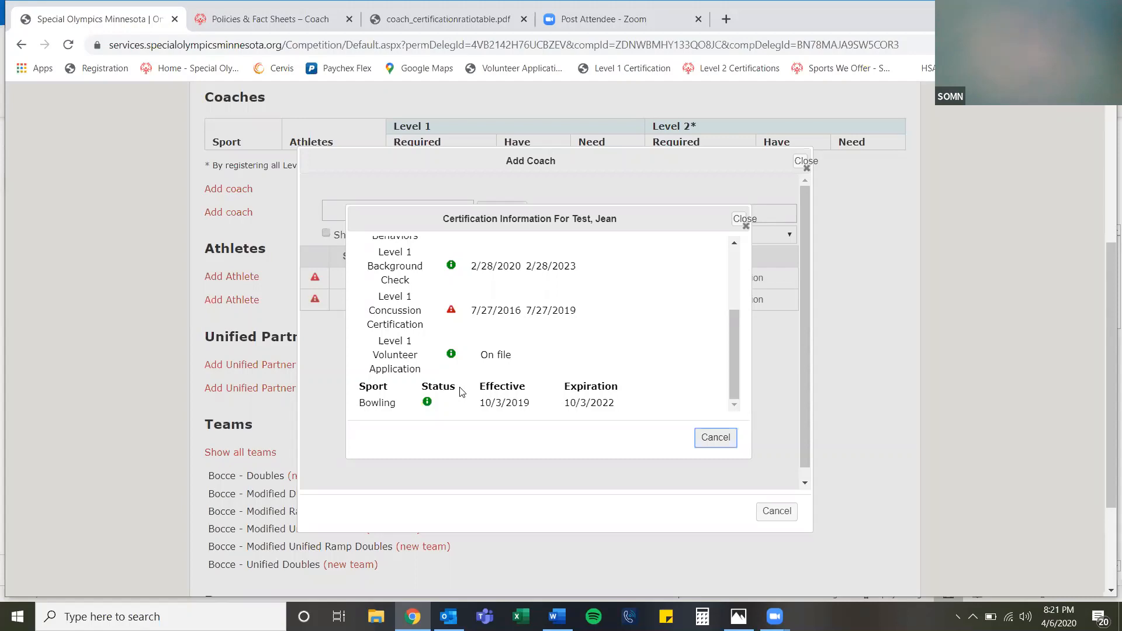
pyautogui.click(745, 220)
# Add the first listed coach to the 2020 Area 11 Bocce registration and save
pyautogui.click(354, 279)
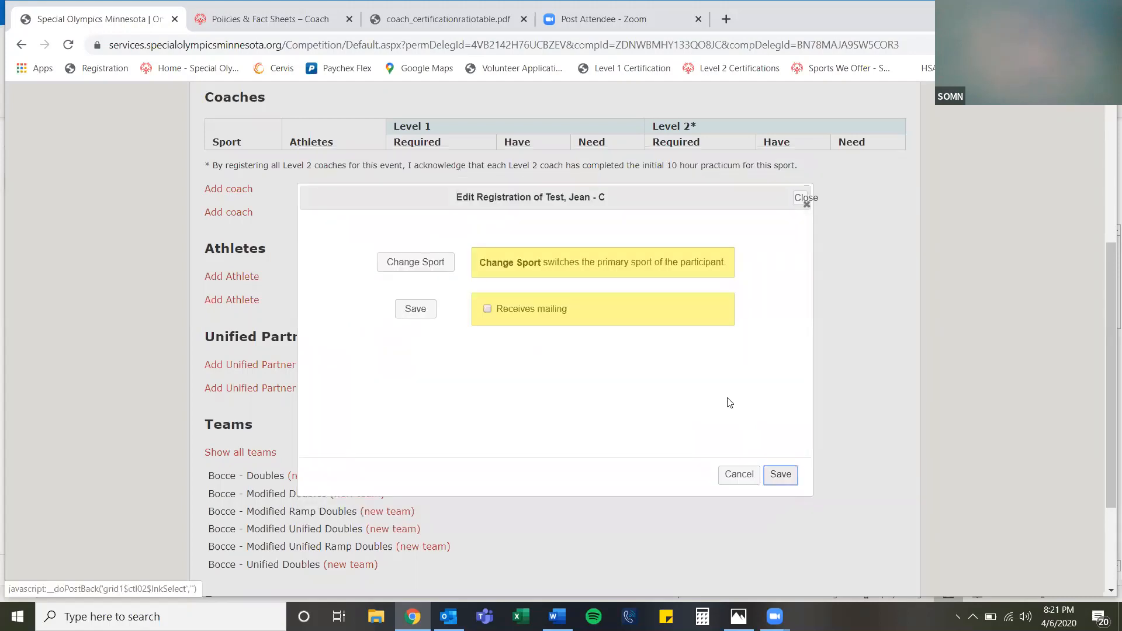
pyautogui.click(782, 474)
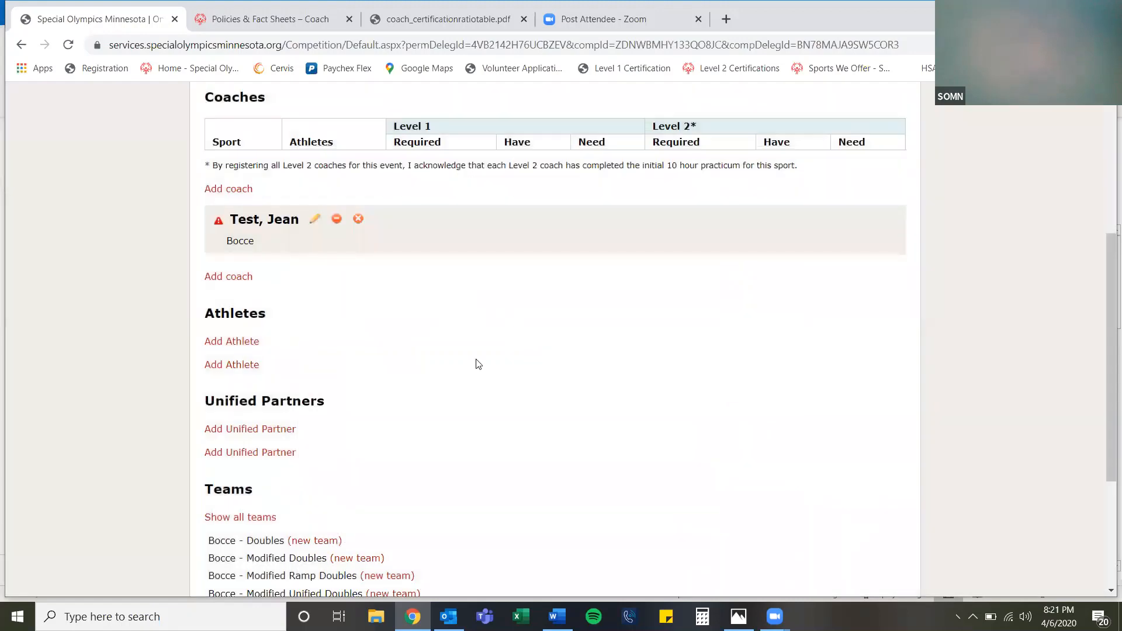
pyautogui.scroll(-3, 476, 363)
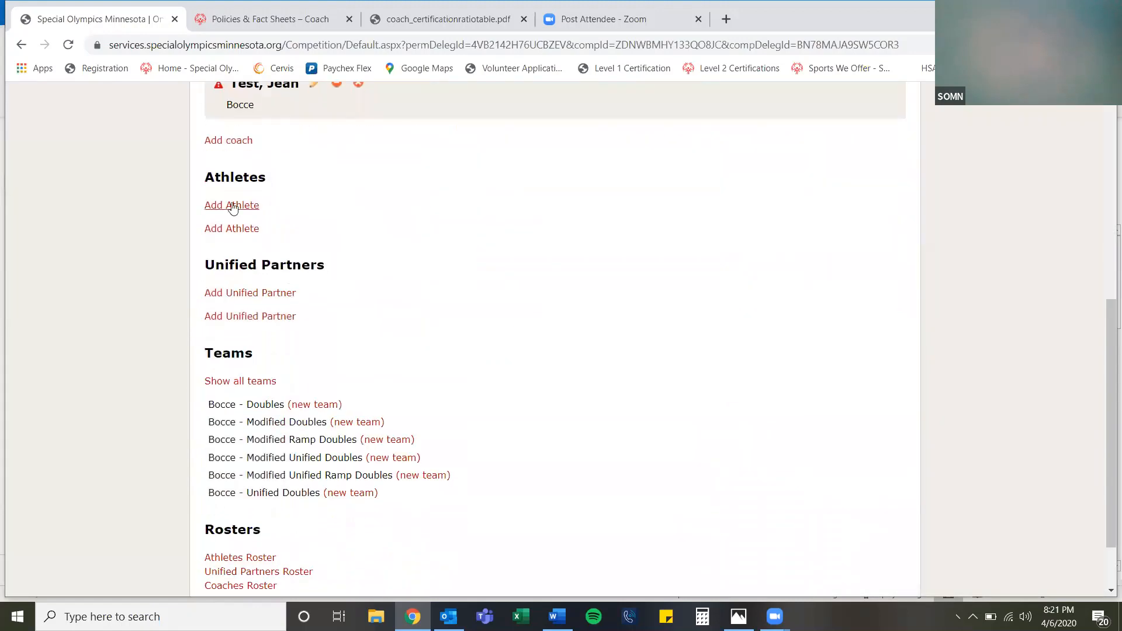
# Add the first listed athlete and the third listed unified partner to the 2020 Area 11 Bocce registration and save
pyautogui.click(232, 205)
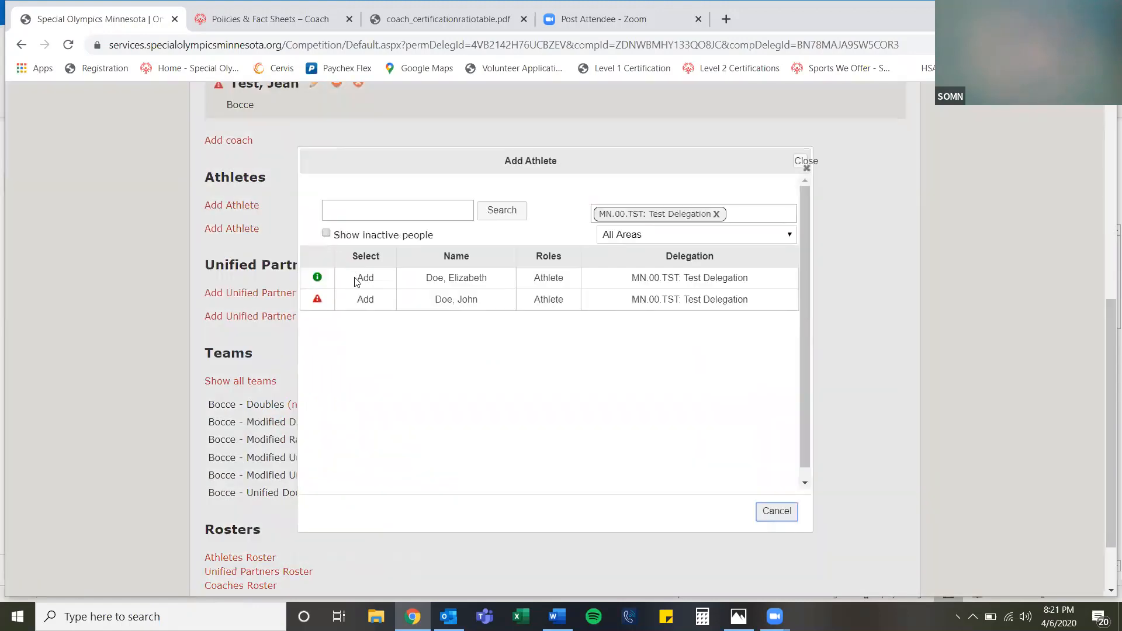
pyautogui.click(365, 279)
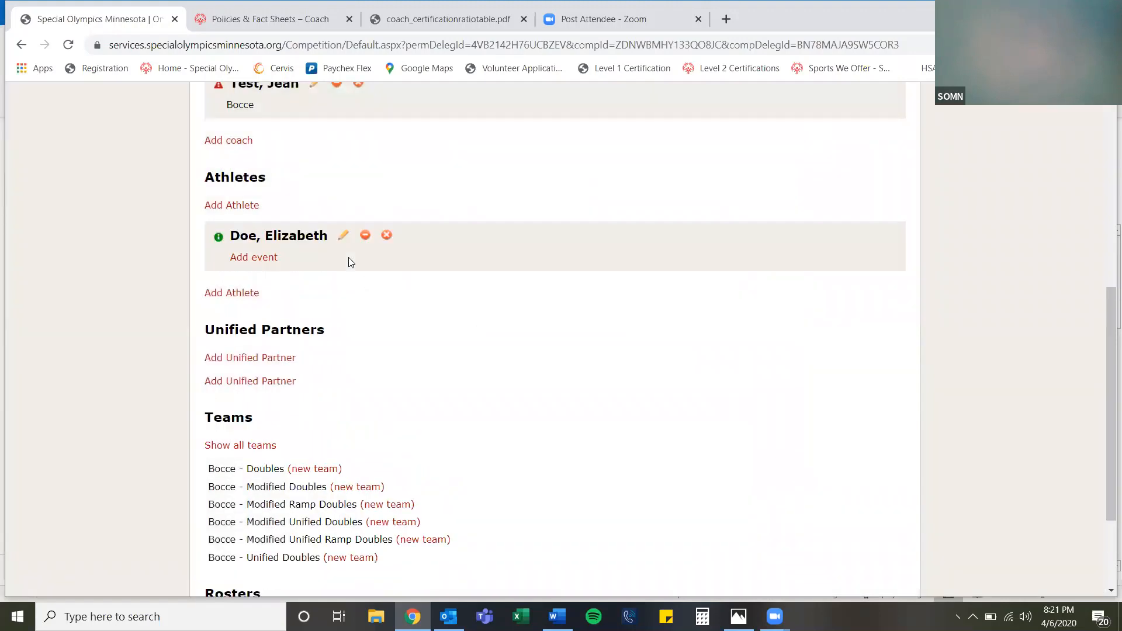
pyautogui.click(281, 358)
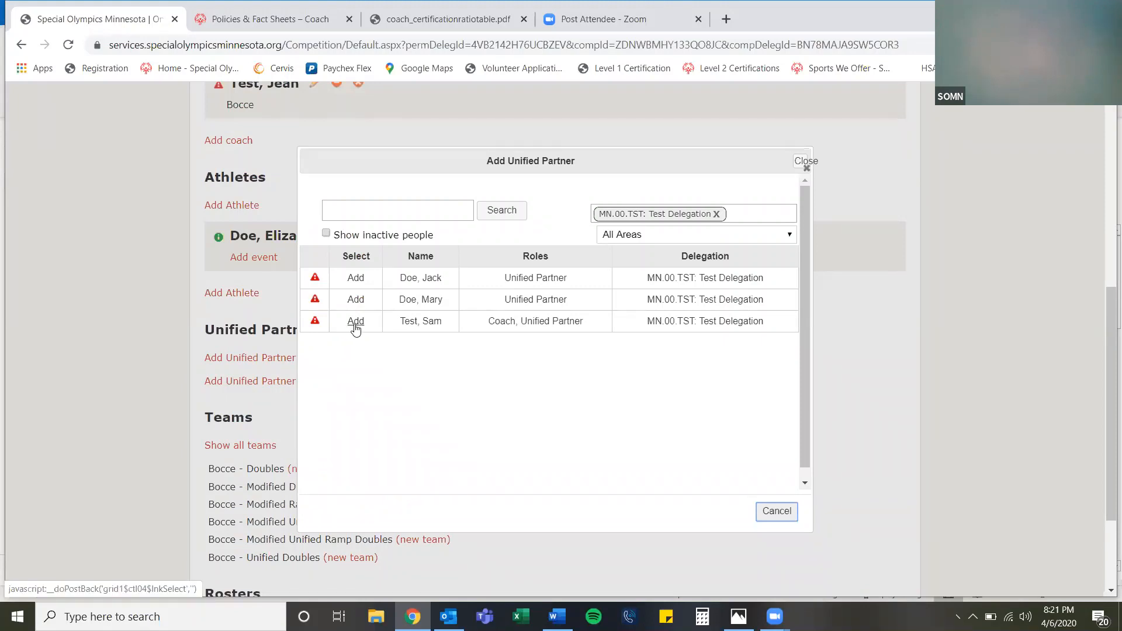
pyautogui.click(356, 322)
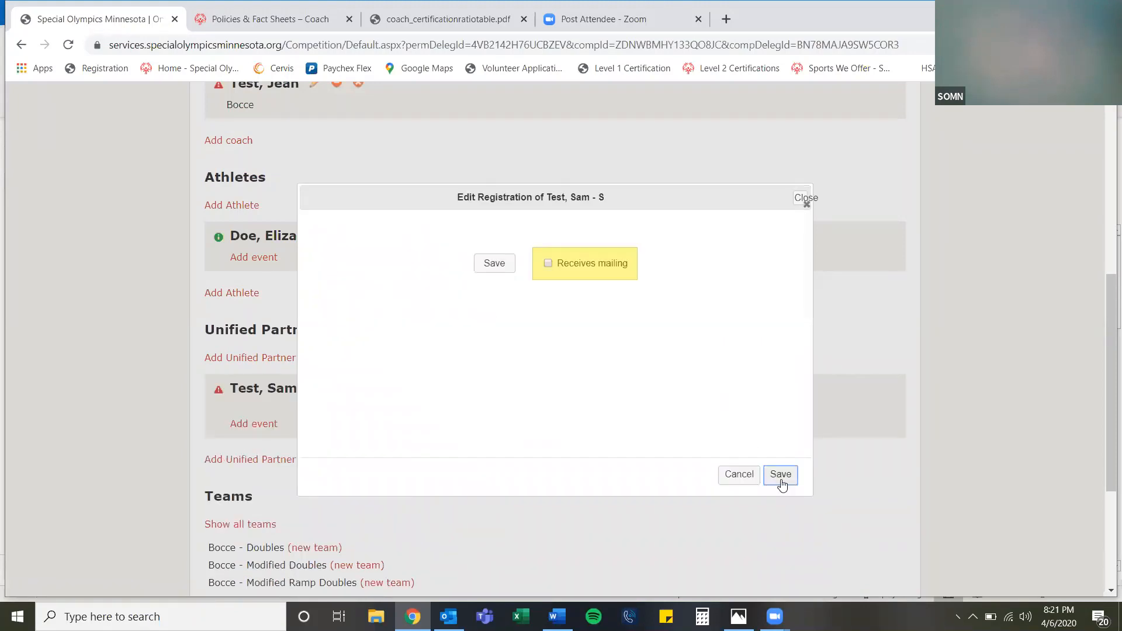
pyautogui.click(781, 475)
# Create a Bocce Unified Doubles team named with the unified partner's and athlete's last names separated by a slash, and save
pyautogui.scroll(-2, 474, 410)
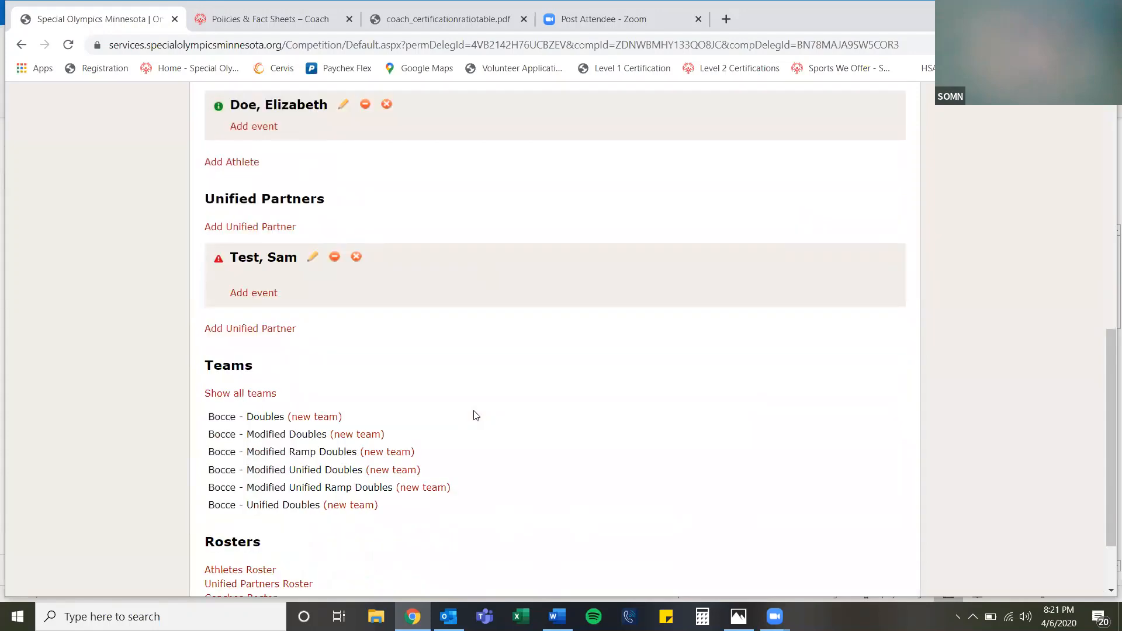
pyautogui.scroll(1, 476, 415)
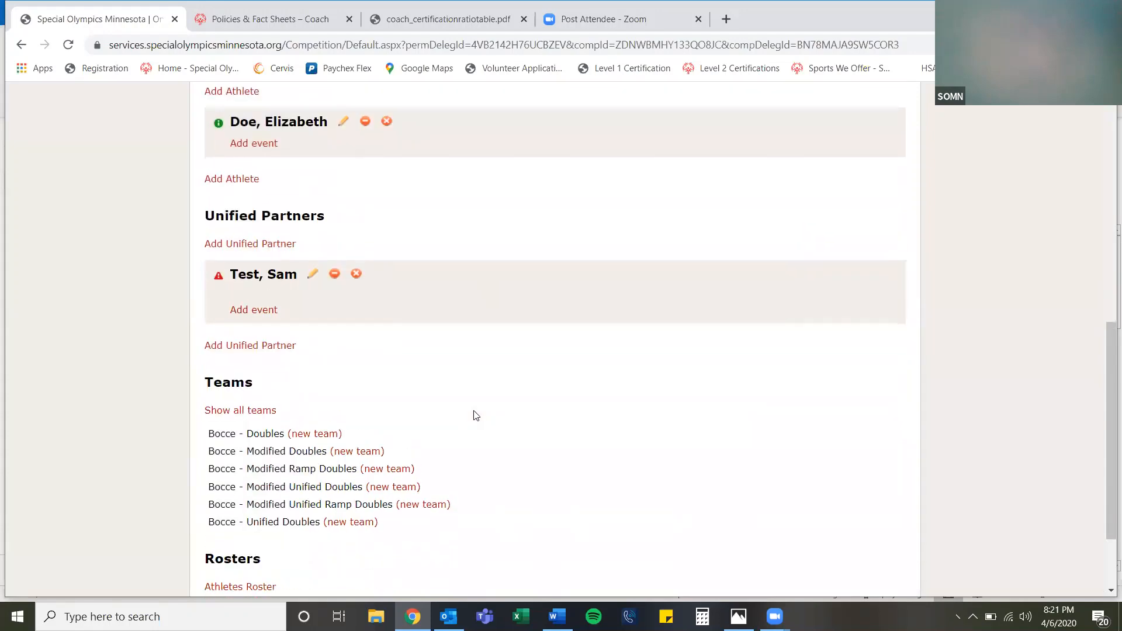
pyautogui.click(354, 522)
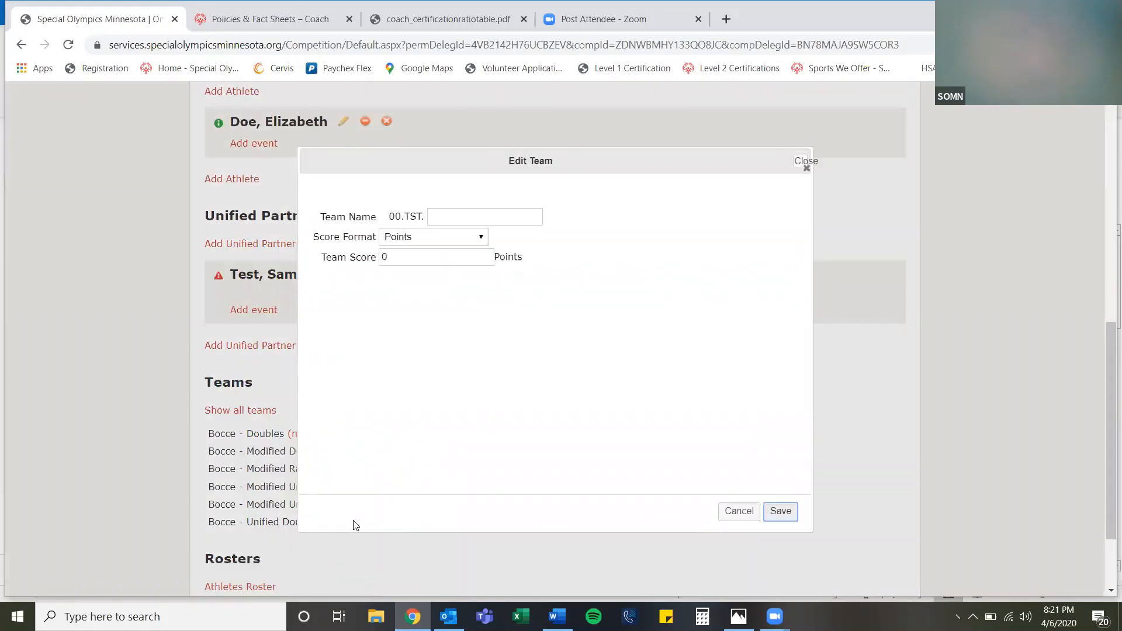
pyautogui.click(438, 215)
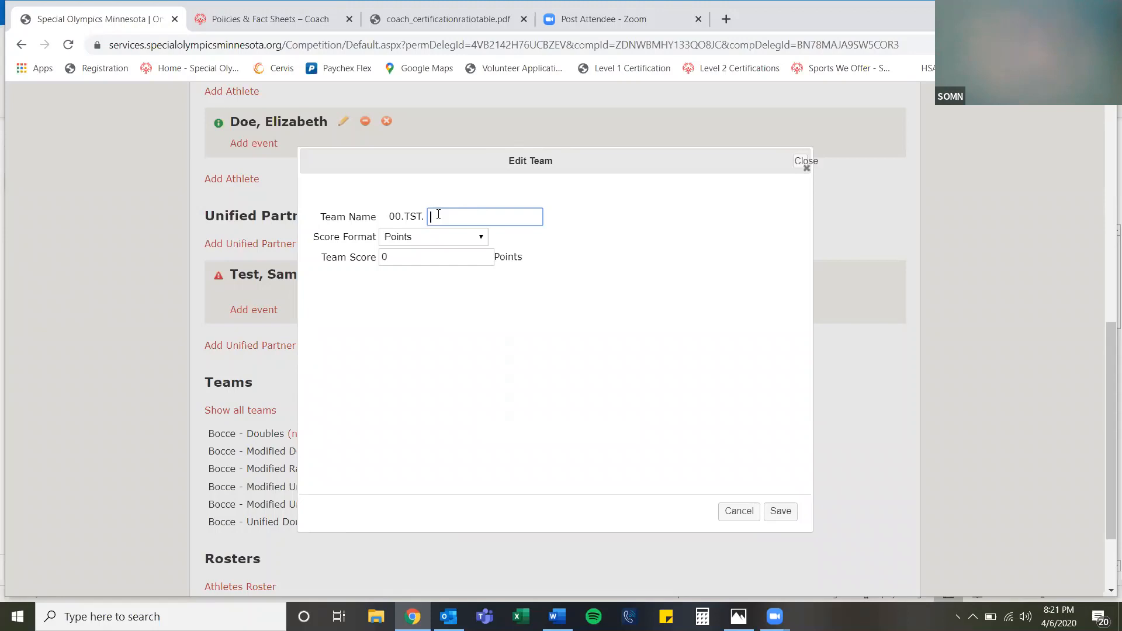
pyautogui.write('Test/Doe')
pyautogui.click(778, 511)
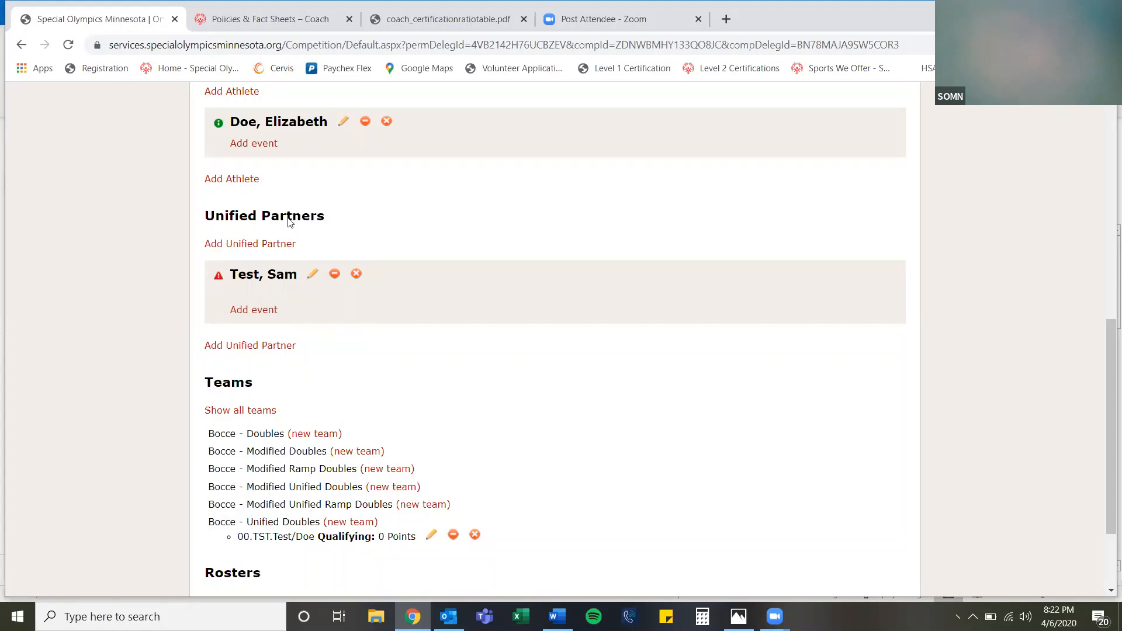
# Add the Singles event to the registered Bocce athlete with a qualifying score of 500 points
pyautogui.click(263, 146)
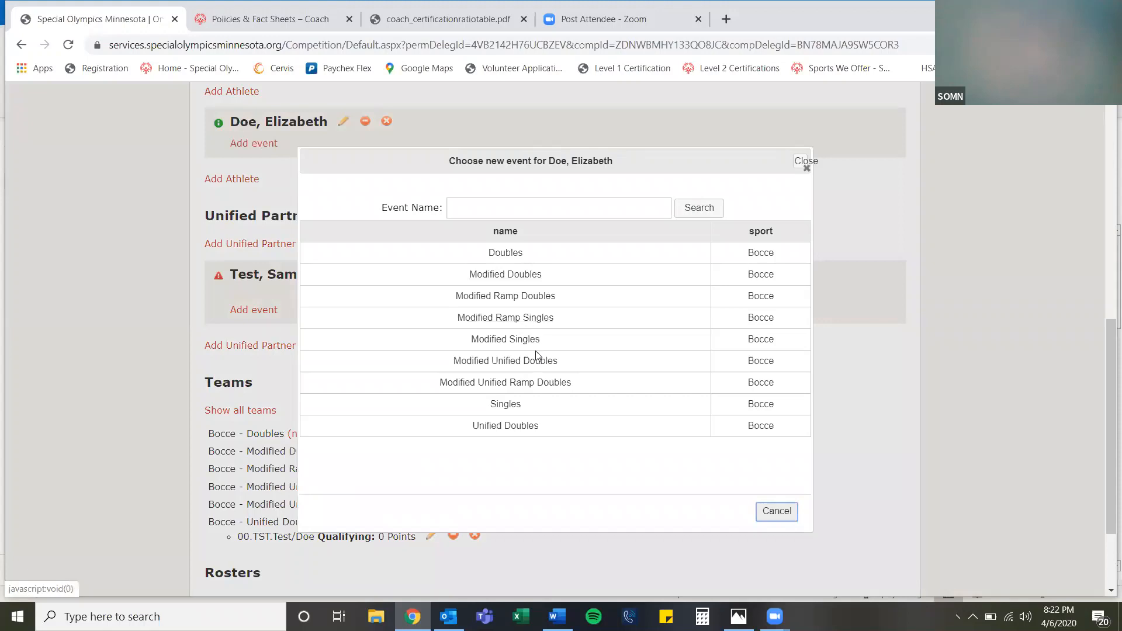
pyautogui.click(520, 403)
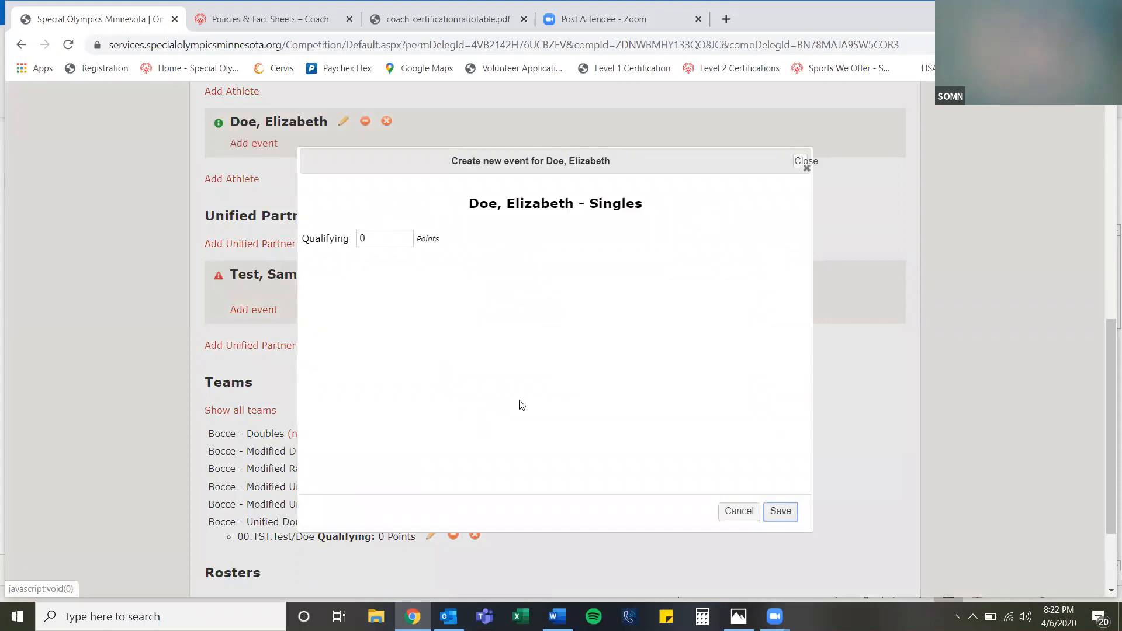
pyautogui.click(366, 242)
pyautogui.press('BackSpace')
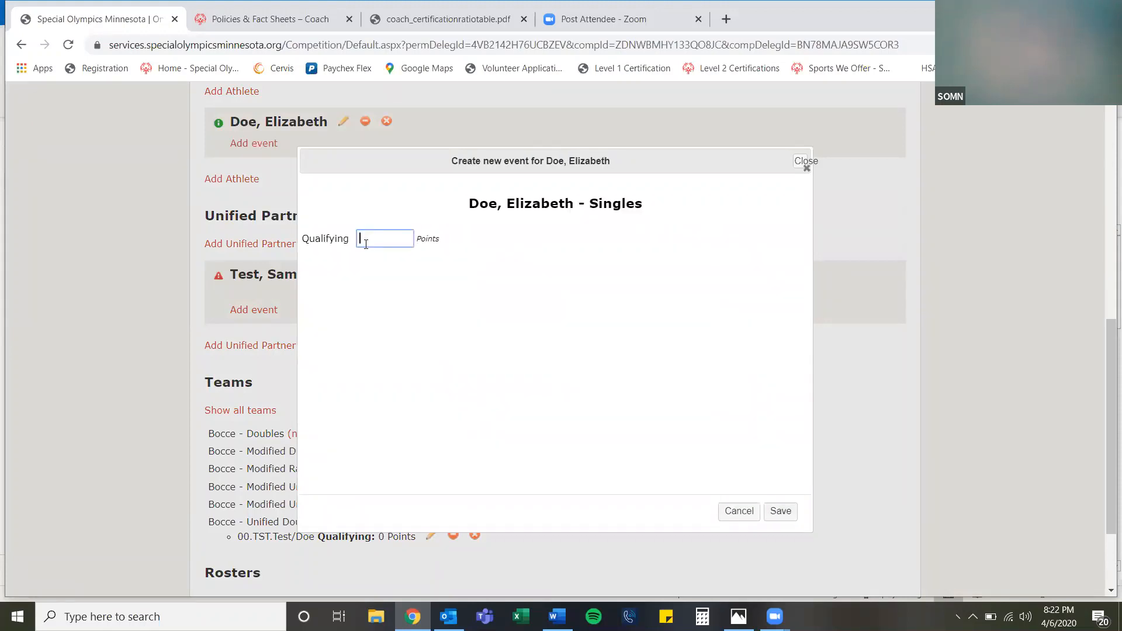
pyautogui.write('500')
pyautogui.press('Return')
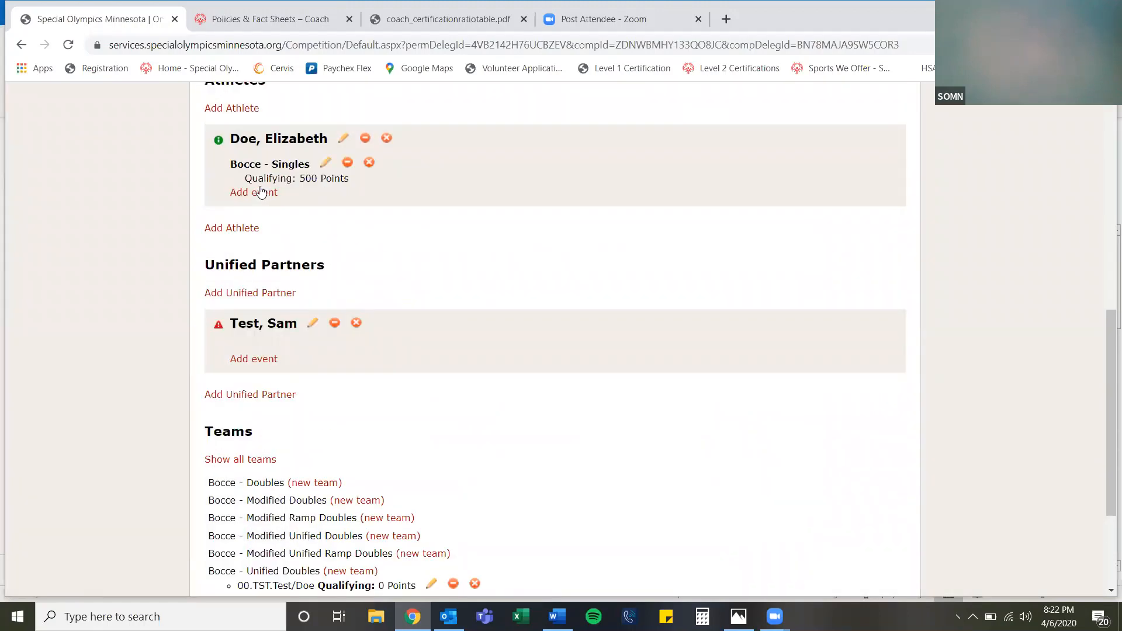
# Add the Unified Doubles event to the athlete, assigned to the newly created team, with 500 qualifying points
pyautogui.click(253, 193)
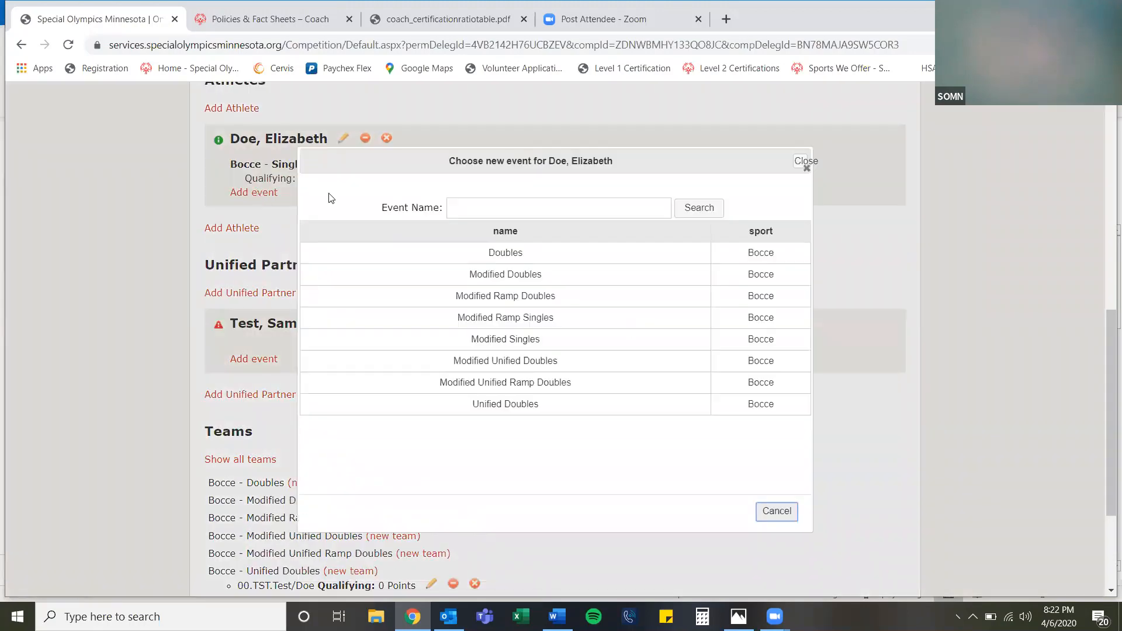
pyautogui.click(512, 409)
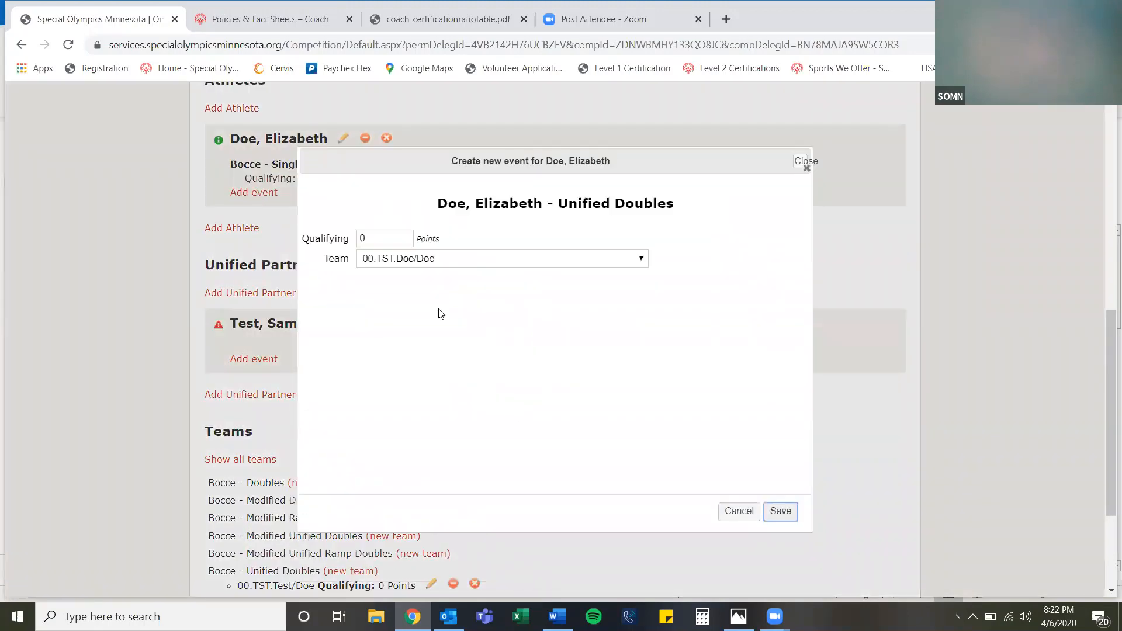
pyautogui.click(430, 263)
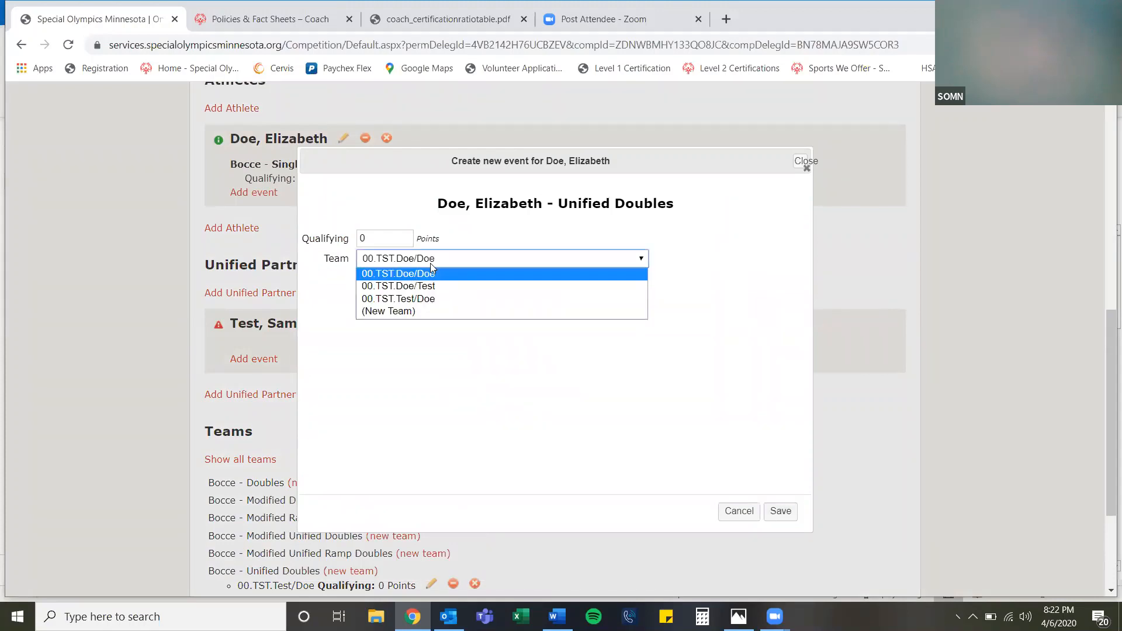
pyautogui.click(432, 301)
pyautogui.click(431, 304)
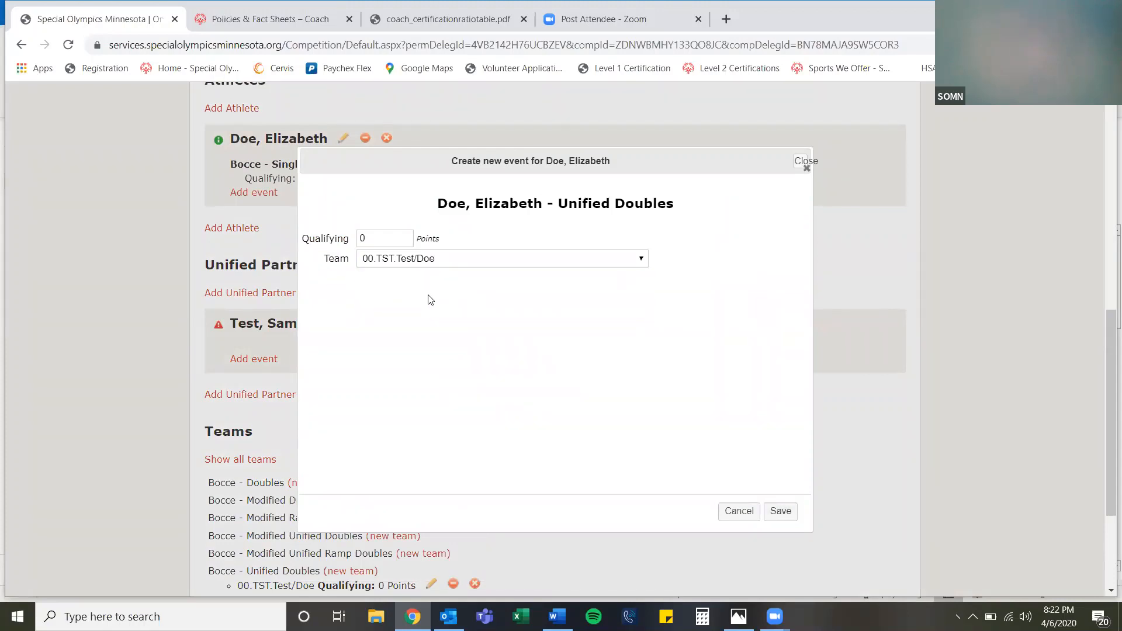
pyautogui.click(319, 235)
pyautogui.write('500')
pyautogui.press('Return')
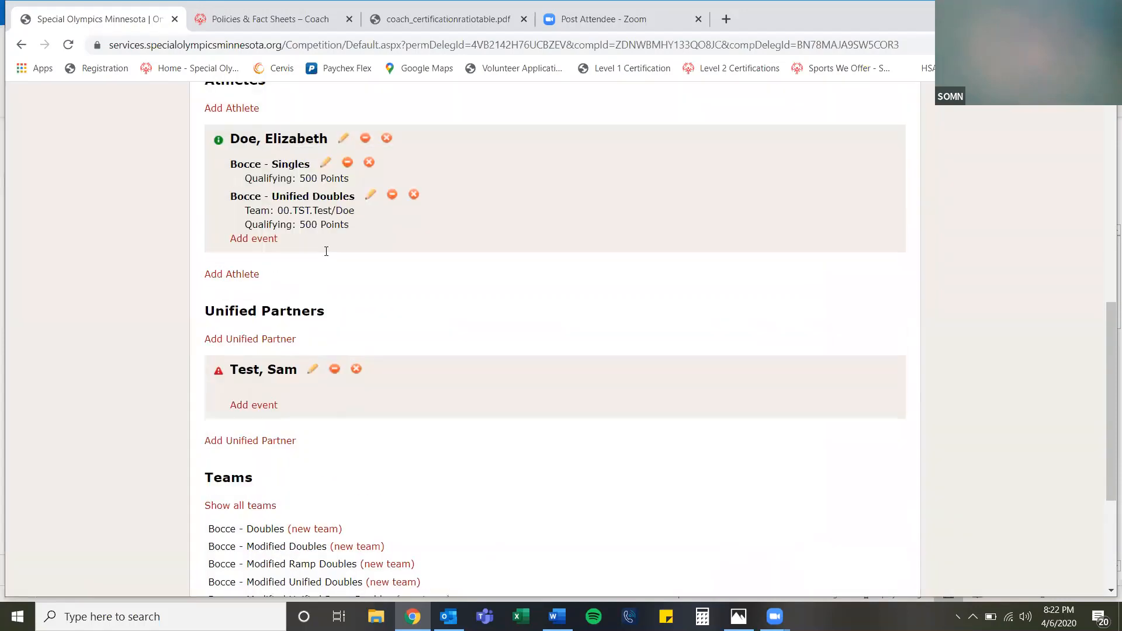
# Add the Unified Doubles event to the unified partner with 450 qualifying points on the same team as the athlete, and save
pyautogui.scroll(-2, 372, 420)
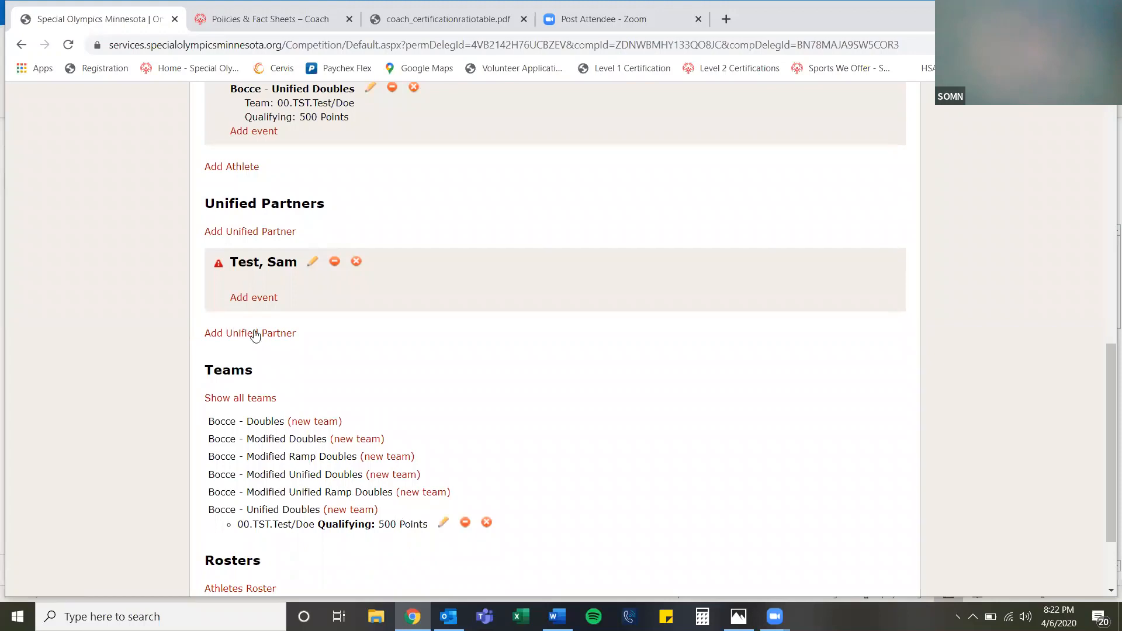
pyautogui.click(243, 299)
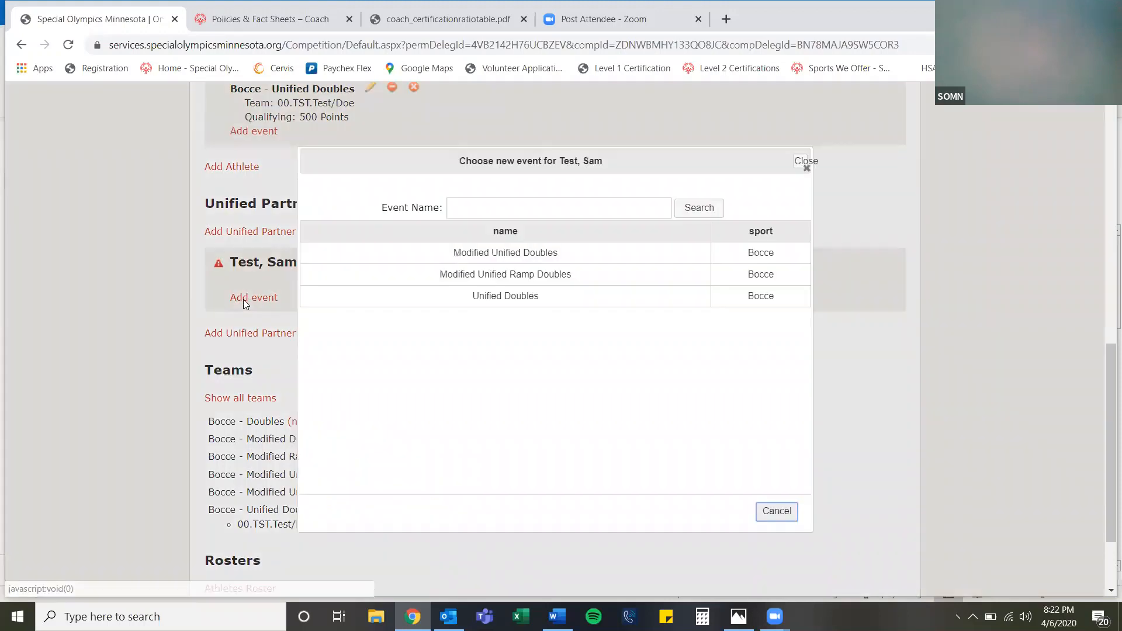
pyautogui.click(507, 295)
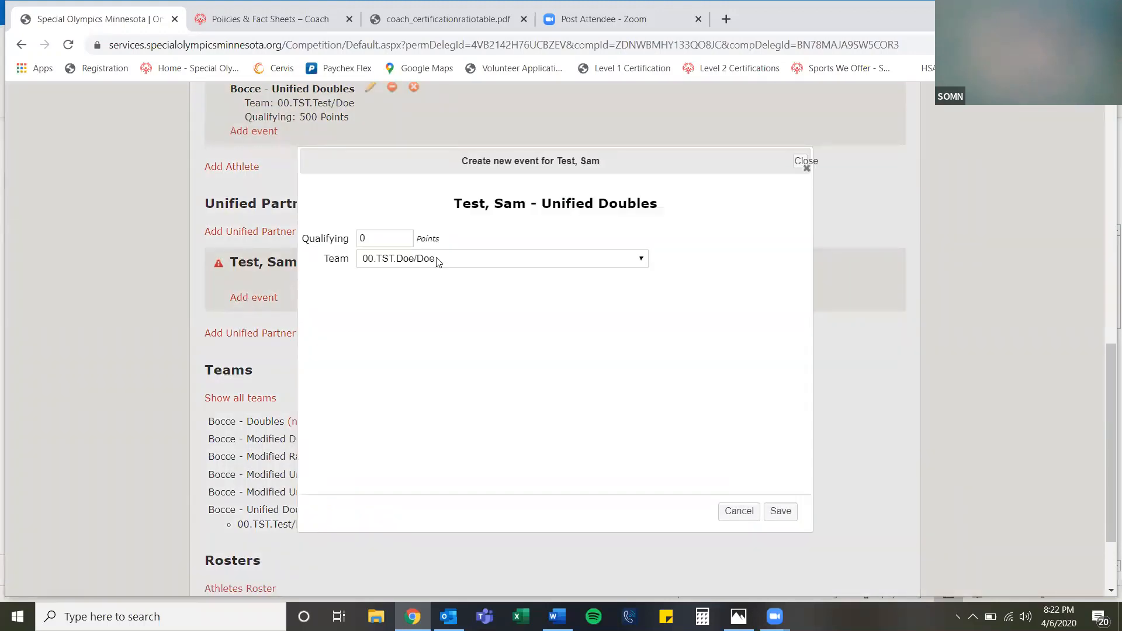
pyautogui.click(344, 238)
pyautogui.write('450')
pyautogui.click(435, 263)
pyautogui.click(426, 298)
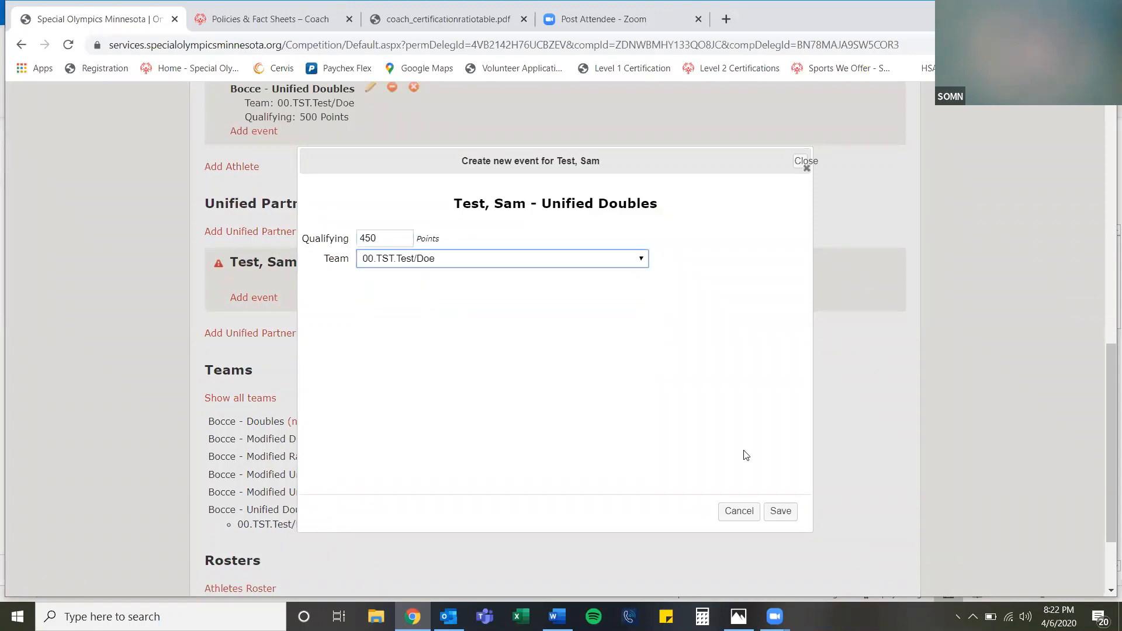
pyautogui.click(781, 511)
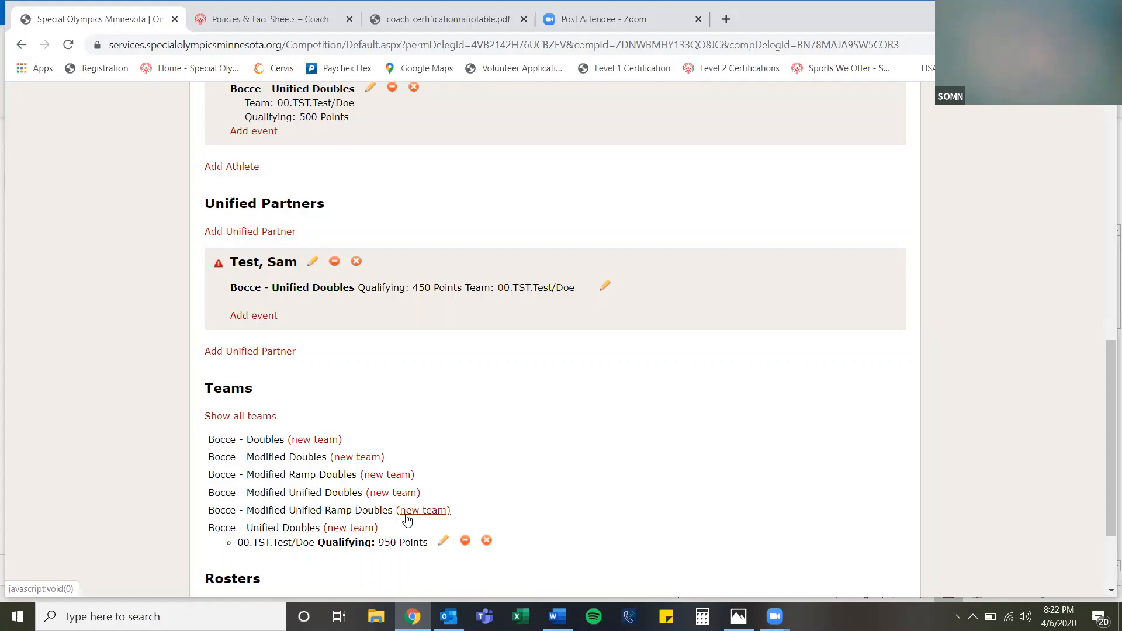
# Review the Bocce registration's teams, entrants and coach requirements, and return to the Test Delegation's competition list
pyautogui.scroll(-3, 494, 461)
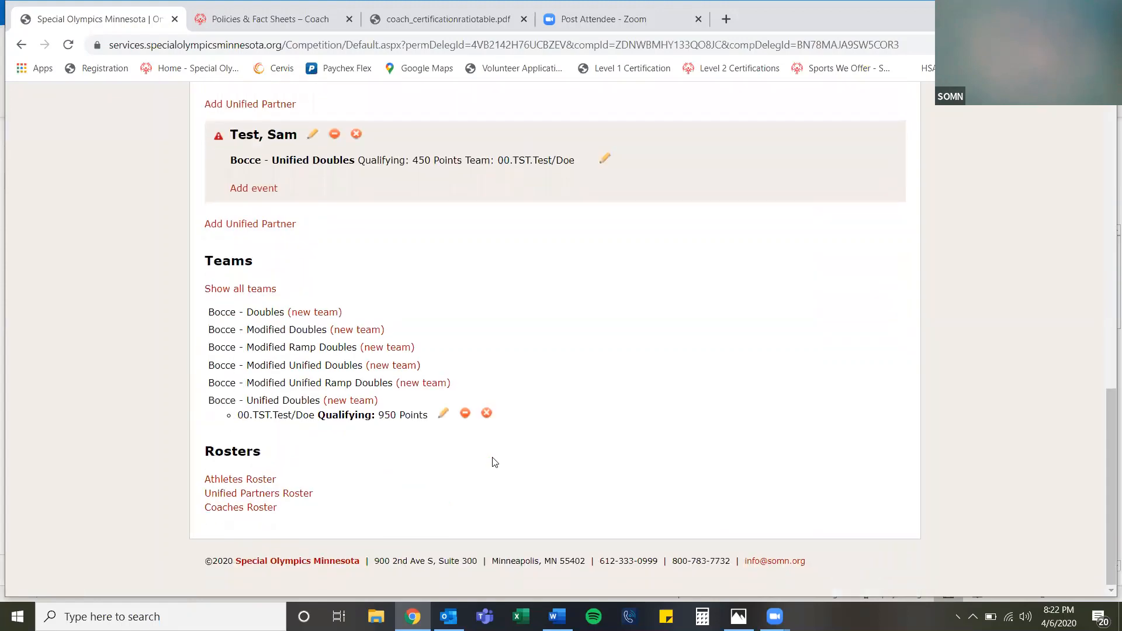
pyautogui.scroll(7, 493, 462)
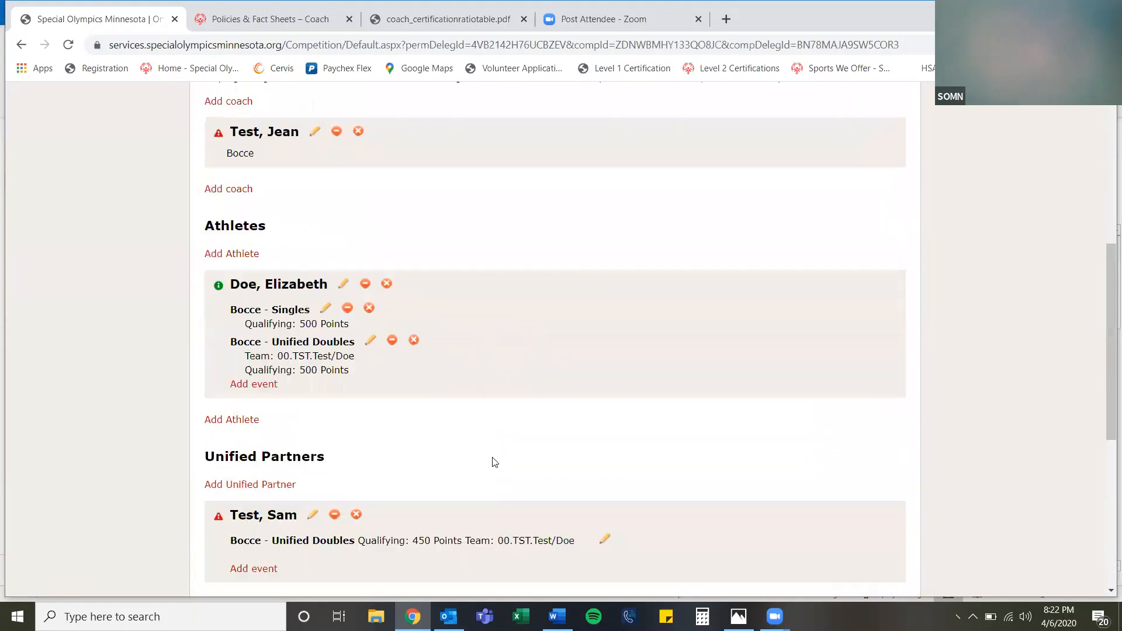
pyautogui.scroll(4, 493, 462)
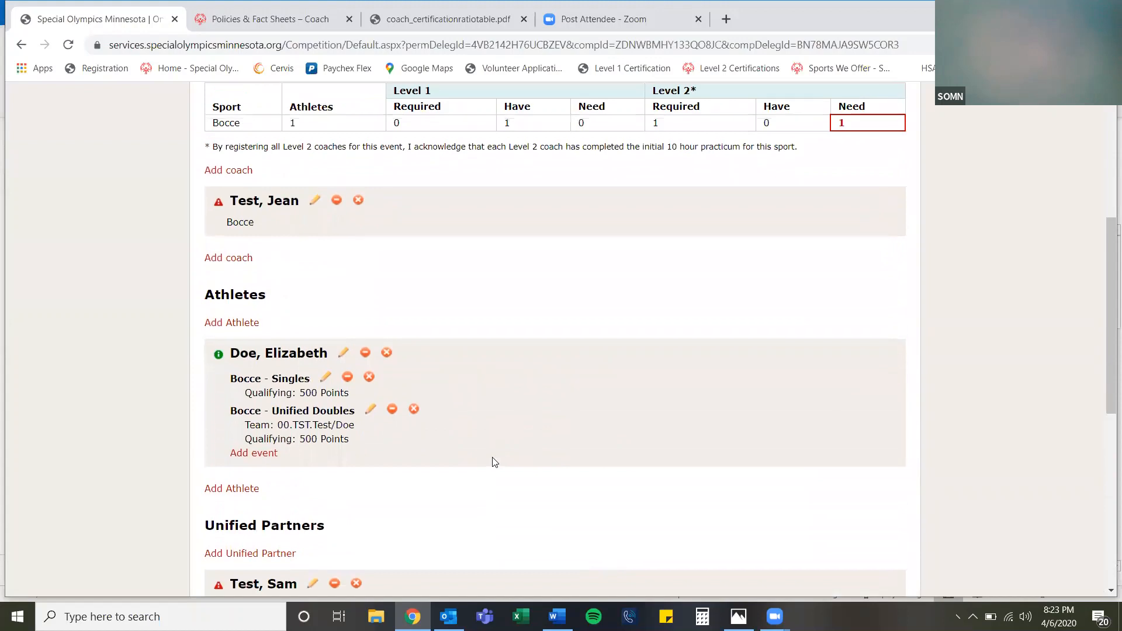
pyautogui.scroll(-5, 494, 461)
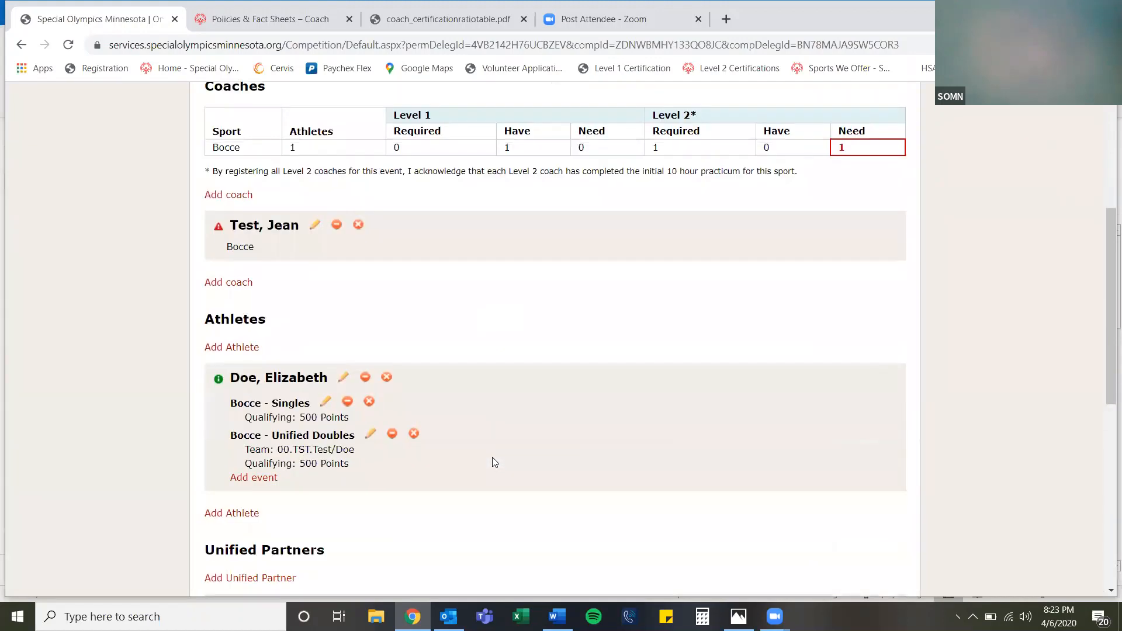
pyautogui.scroll(-2, 494, 462)
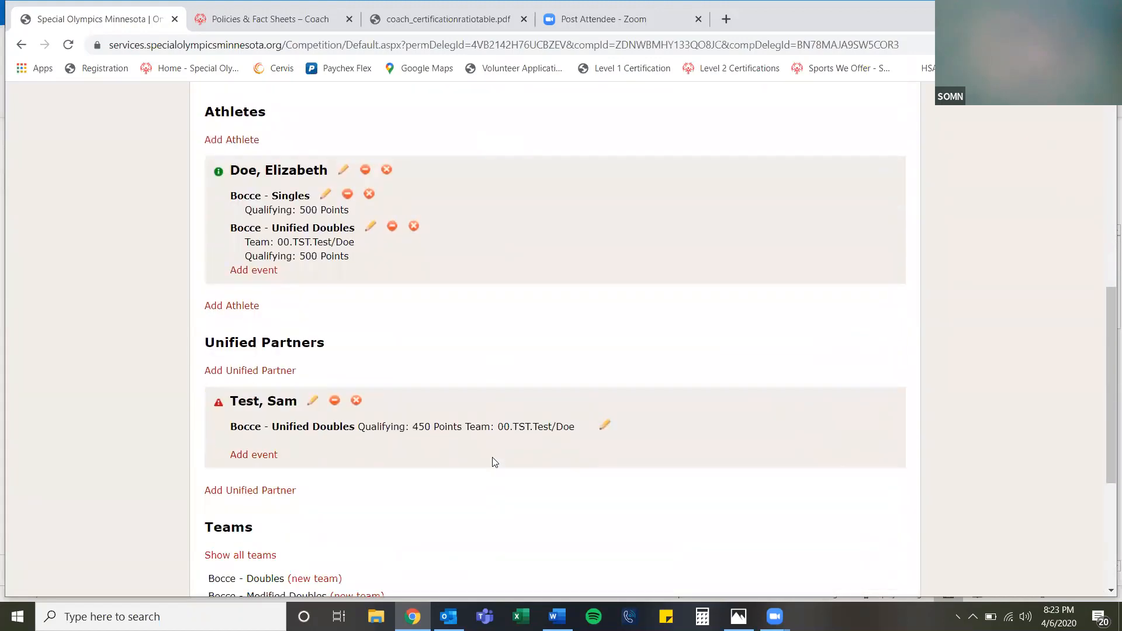
pyautogui.scroll(9, 493, 462)
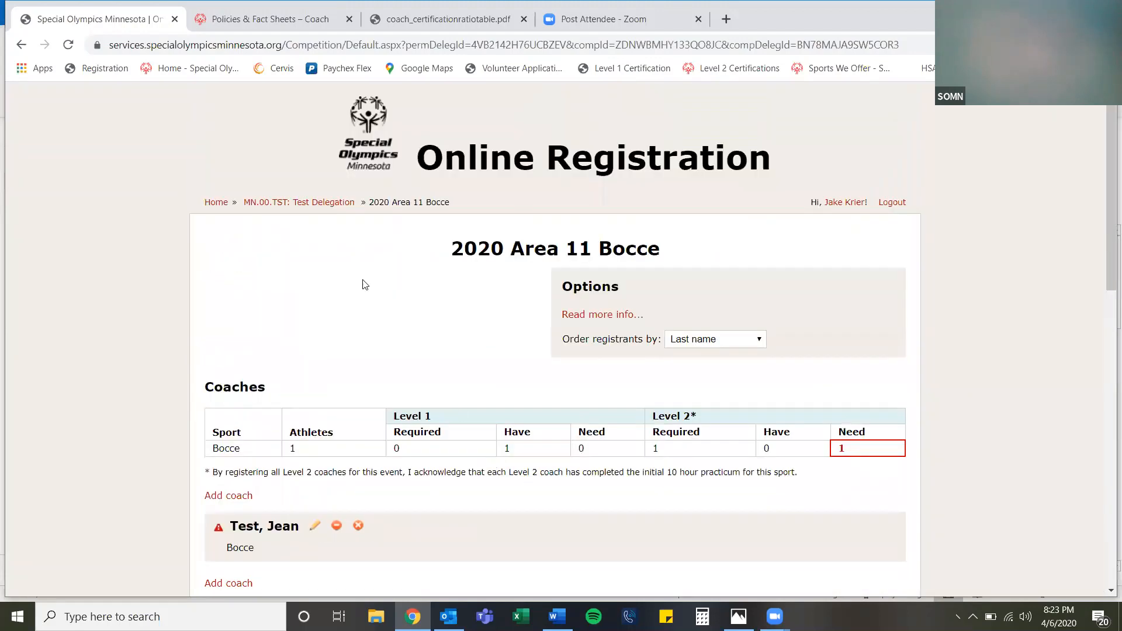
pyautogui.click(325, 203)
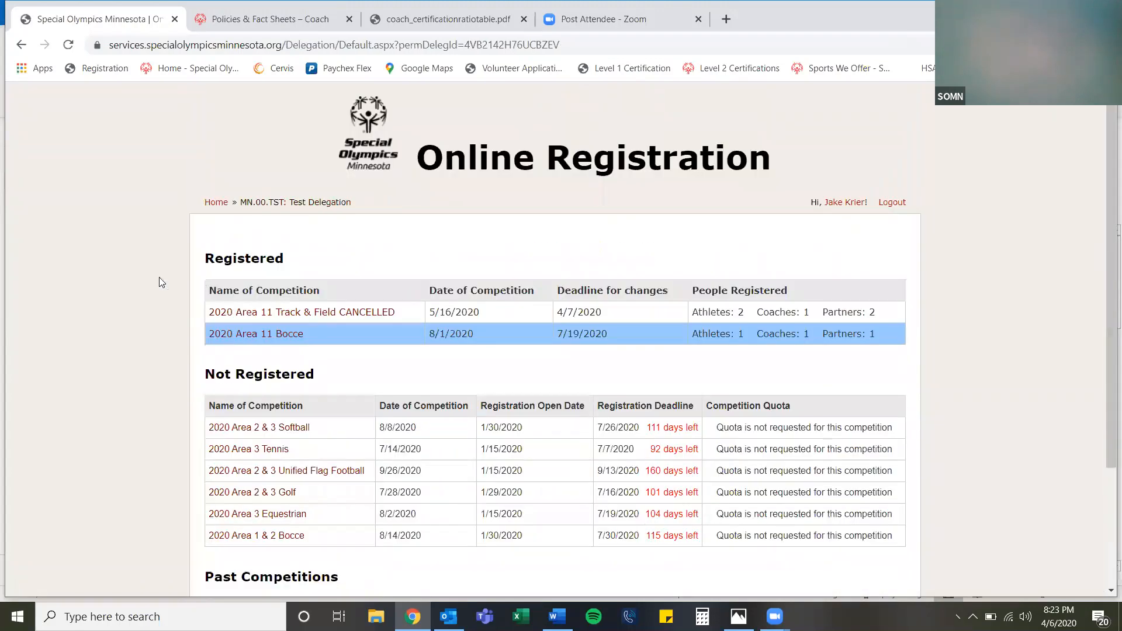
# View the registration option for 2020 Area 2 & 3 Softball and close it without registering
pyautogui.scroll(-1, 161, 282)
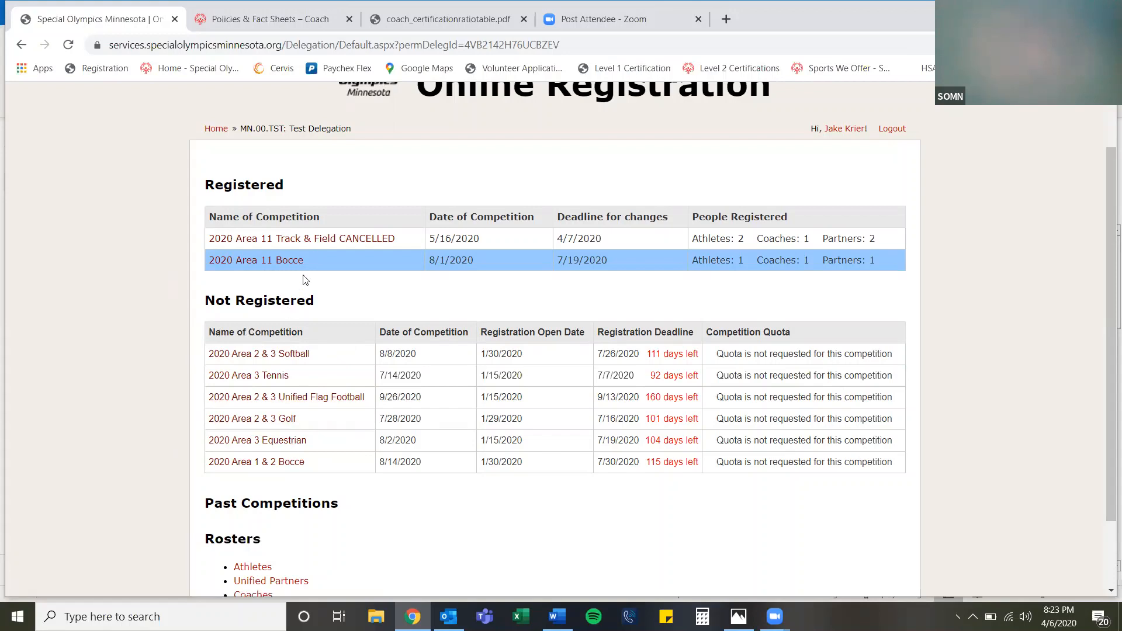
pyautogui.click(266, 355)
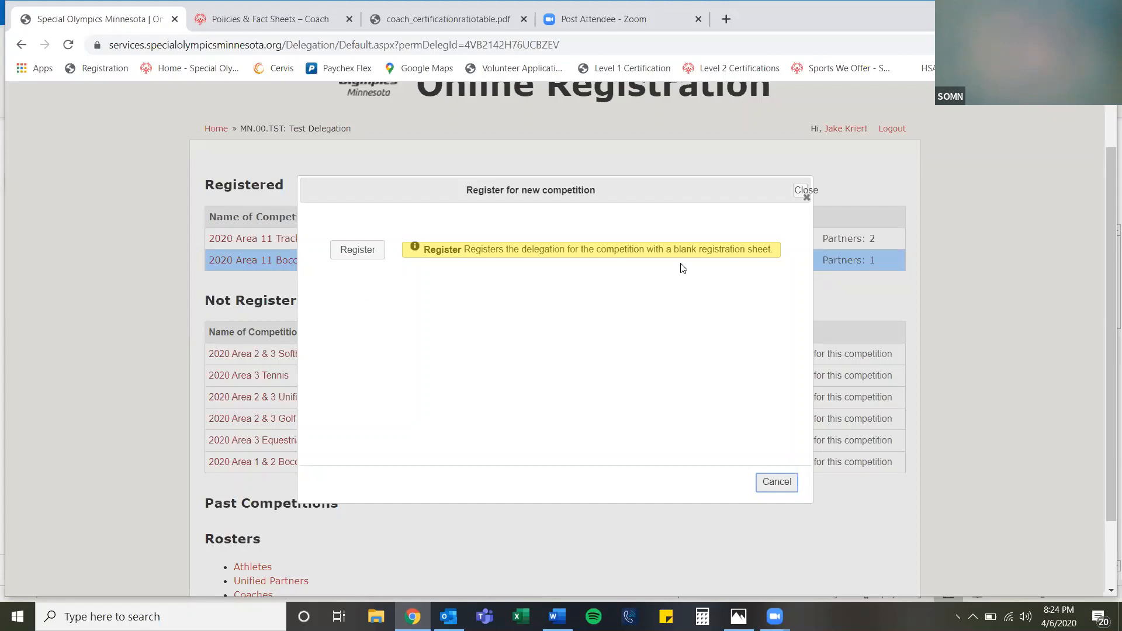
pyautogui.click(806, 199)
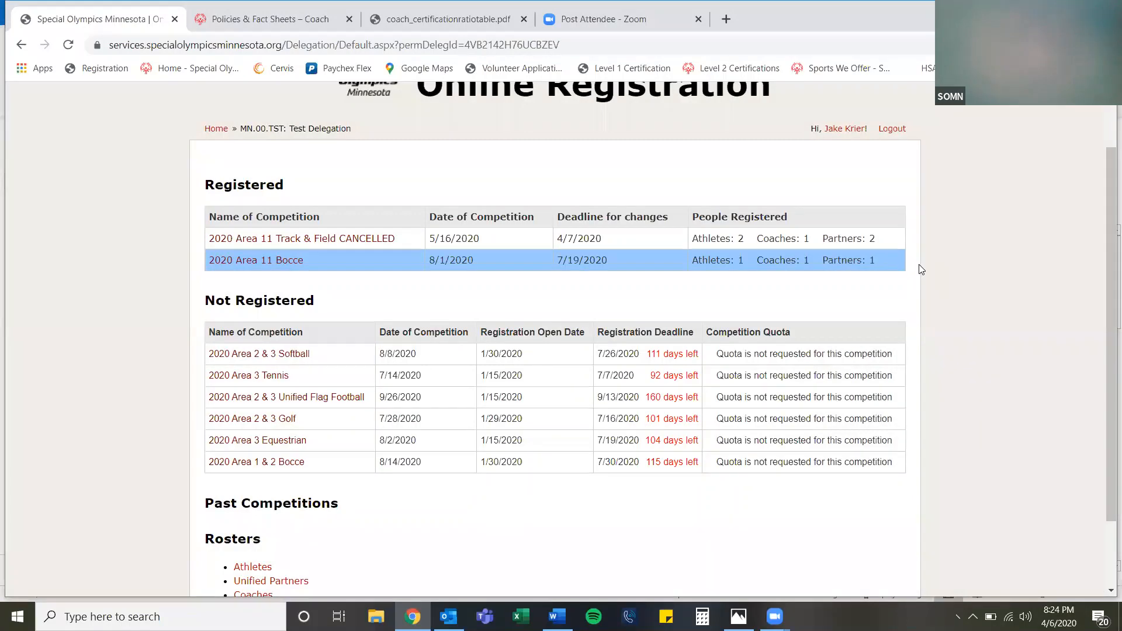
pyautogui.scroll(1, 922, 269)
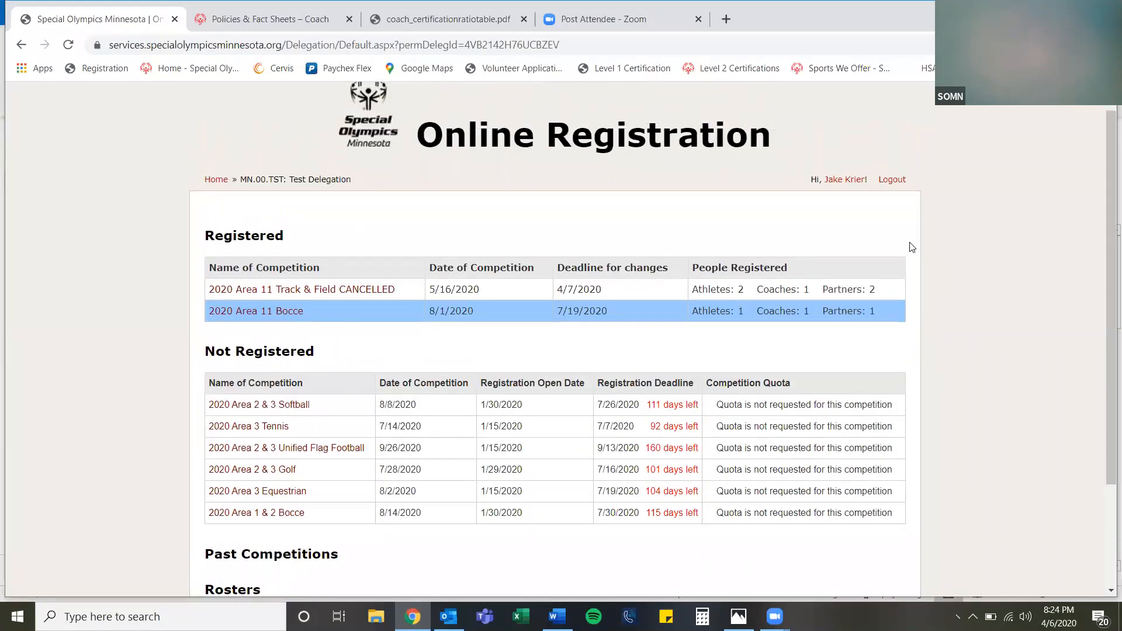
pyautogui.scroll(1, 911, 247)
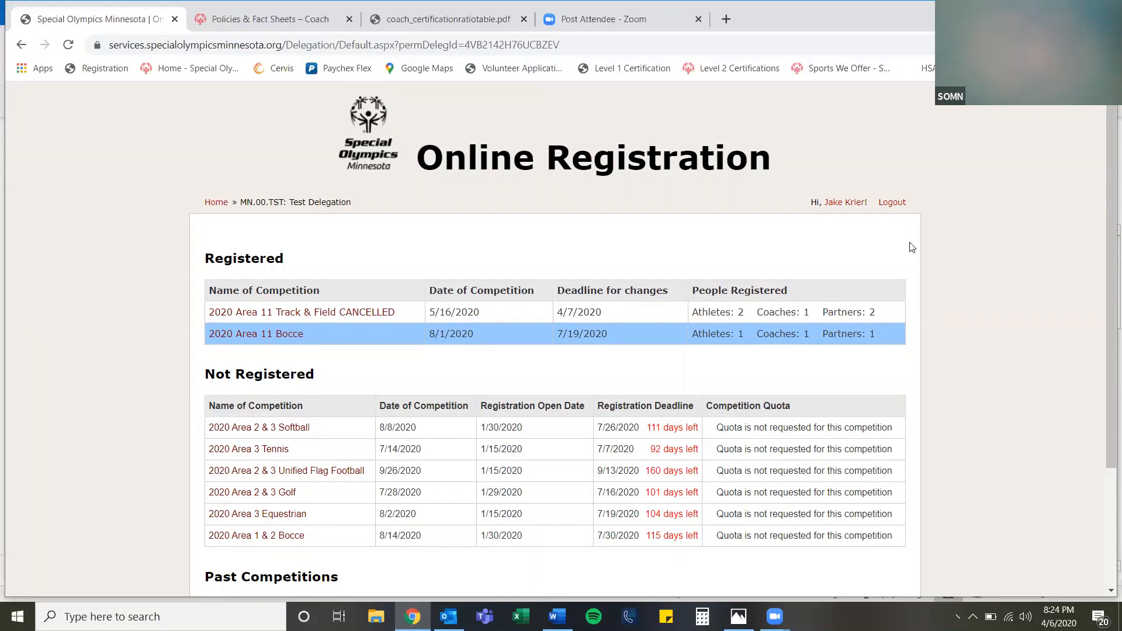
pyautogui.scroll(-1, 912, 247)
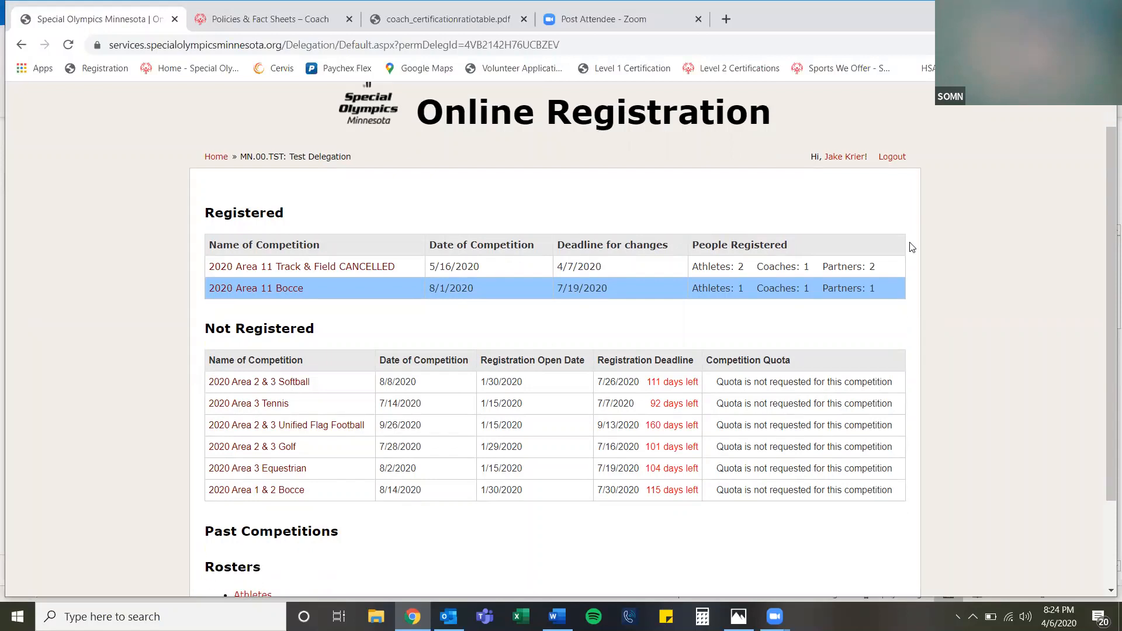
pyautogui.scroll(-1, 912, 247)
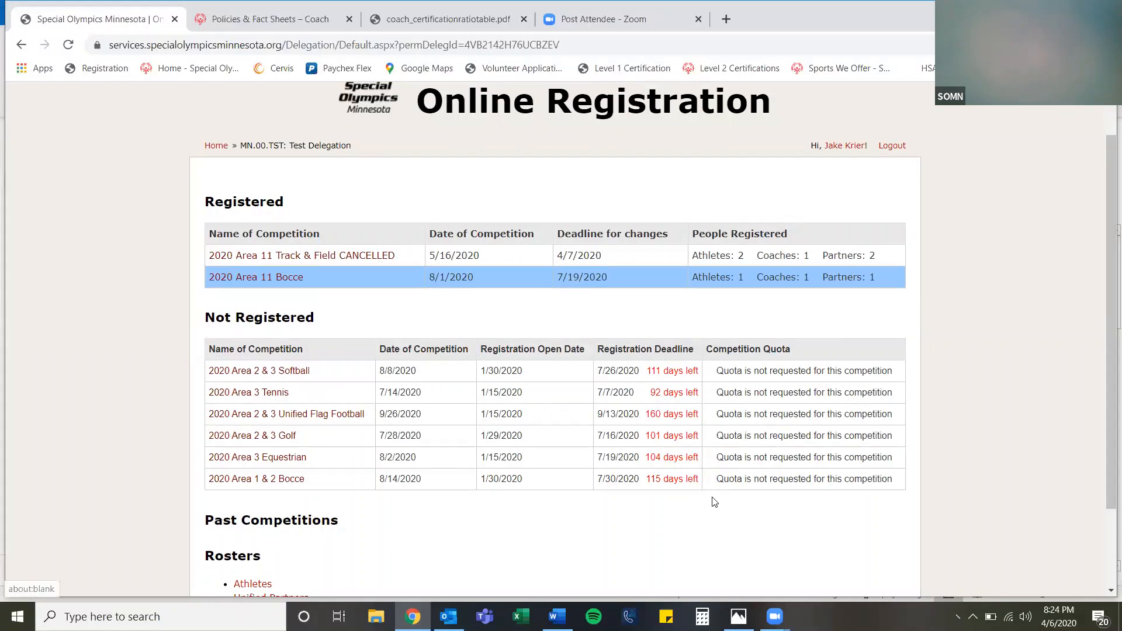
# Switch to the Zoom Cloud Meetings window
pyautogui.moveTo(775, 616)
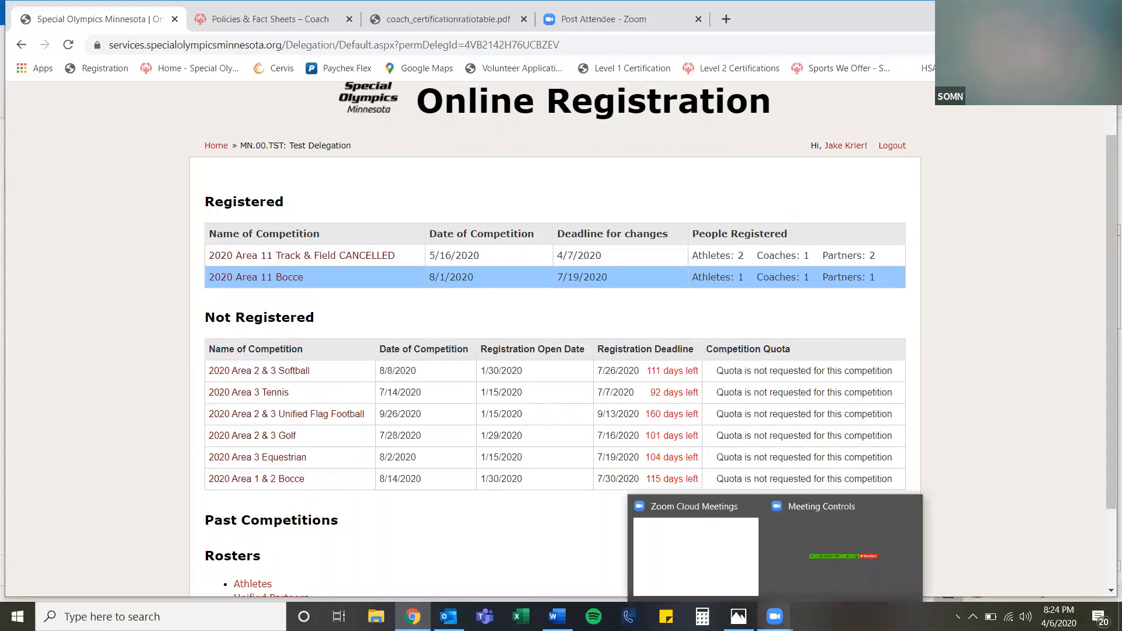
pyautogui.moveTo(738, 617)
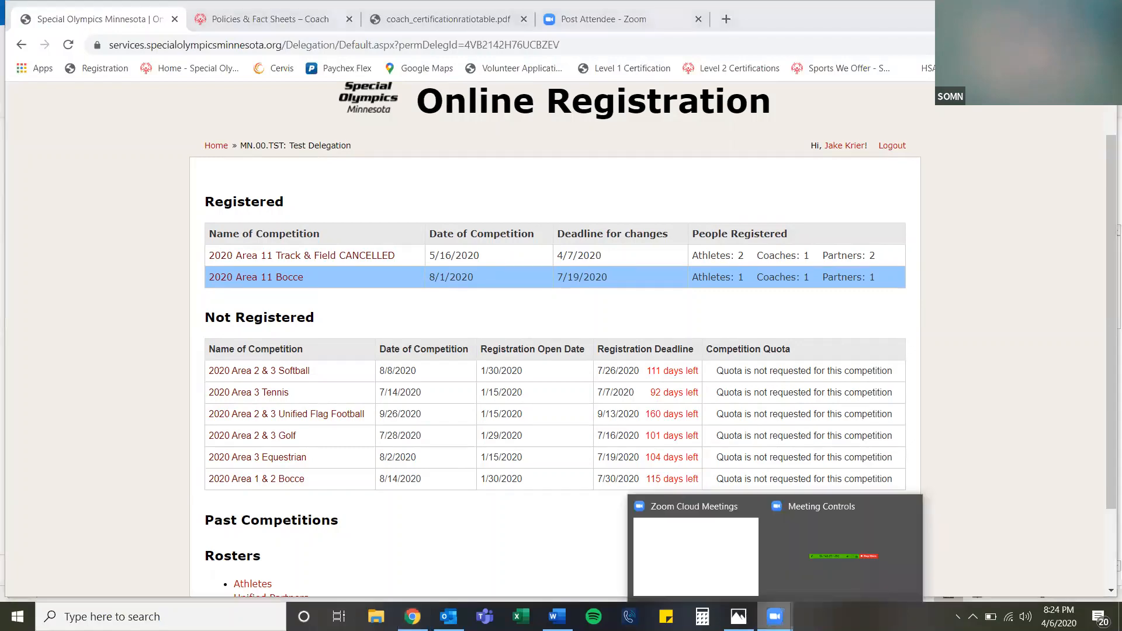
pyautogui.click(700, 594)
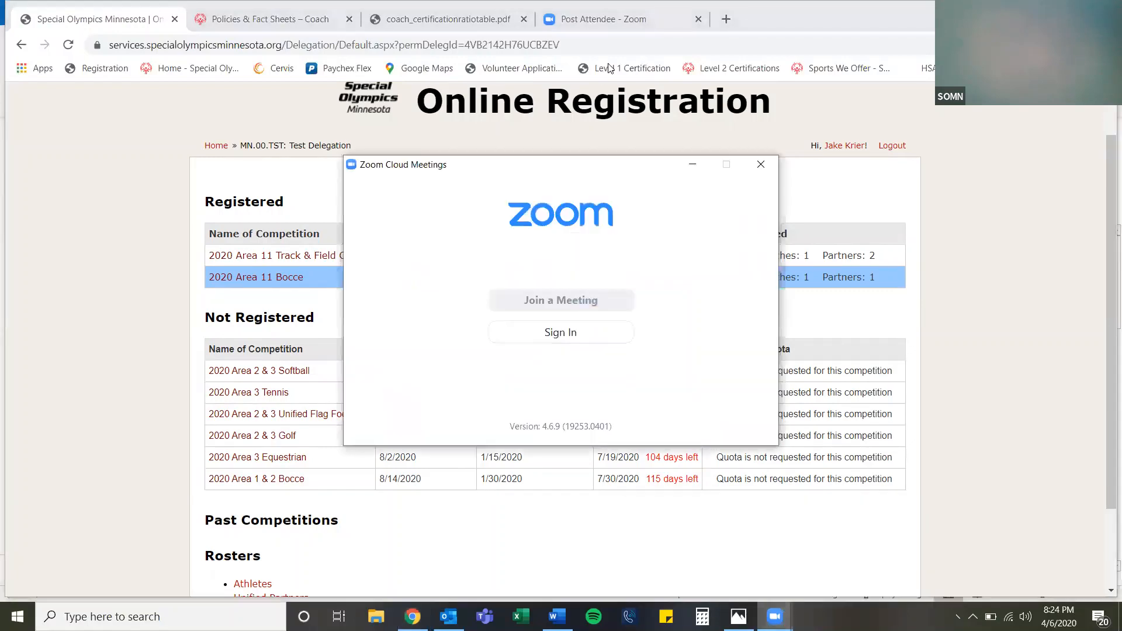